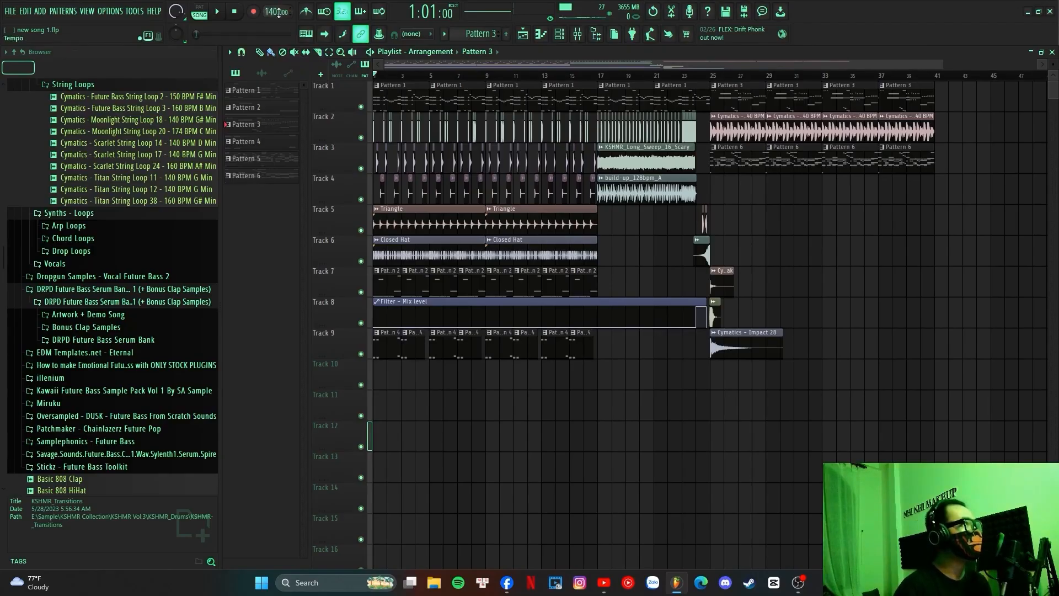
# - Show the mixer's colour-grouped tracks, and bring the arrangement's first 25 bars closer in the playlist
pyautogui.press('F9')
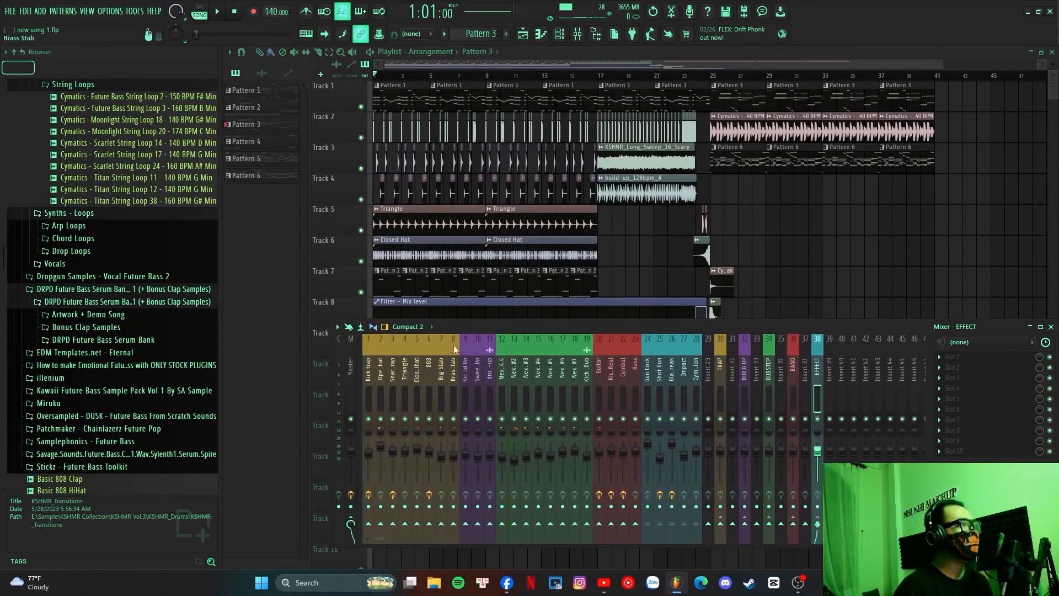
pyautogui.moveTo(453, 326); pyautogui.dragTo(389, 332)
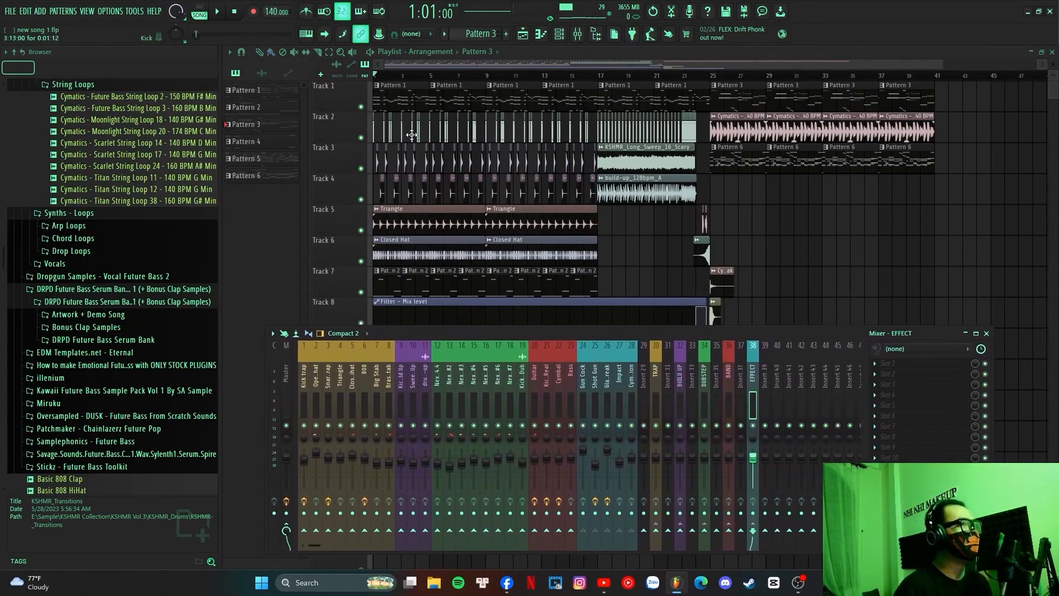
pyautogui.scroll(3, 598, 64)
pyautogui.moveTo(598, 64); pyautogui.dragTo(440, 77)
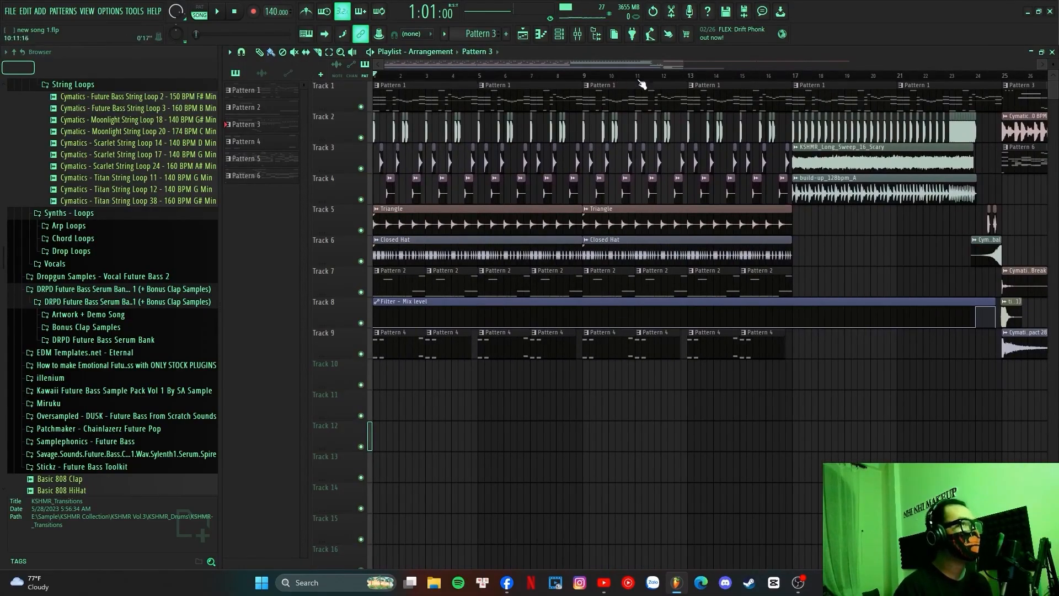
# - View the AME guitar instrument from the channel rack, with the mixer shown alongside, and close its window
pyautogui.press('F9')
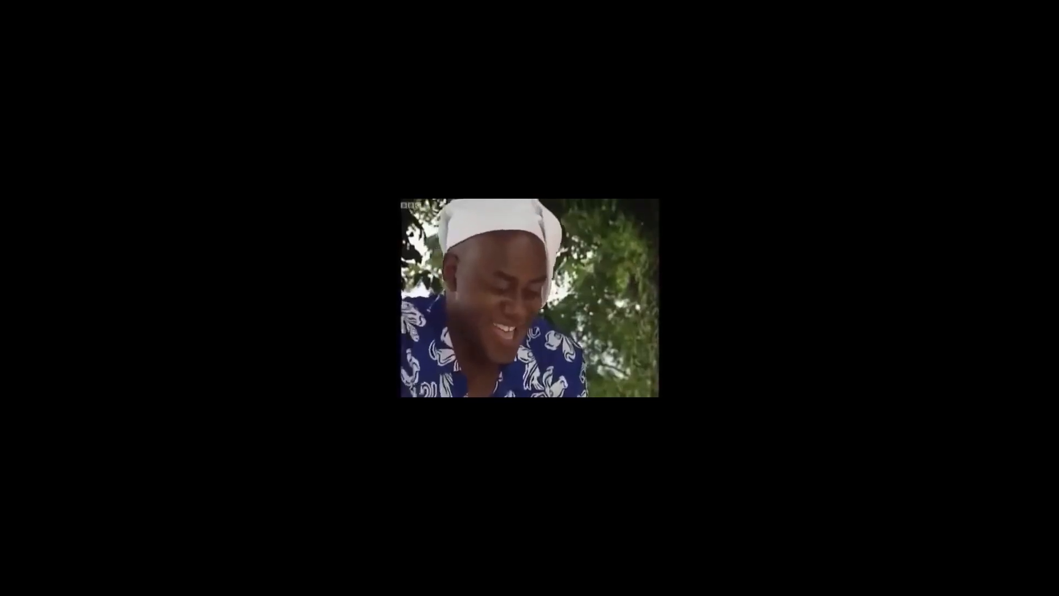
pyautogui.press('F6')
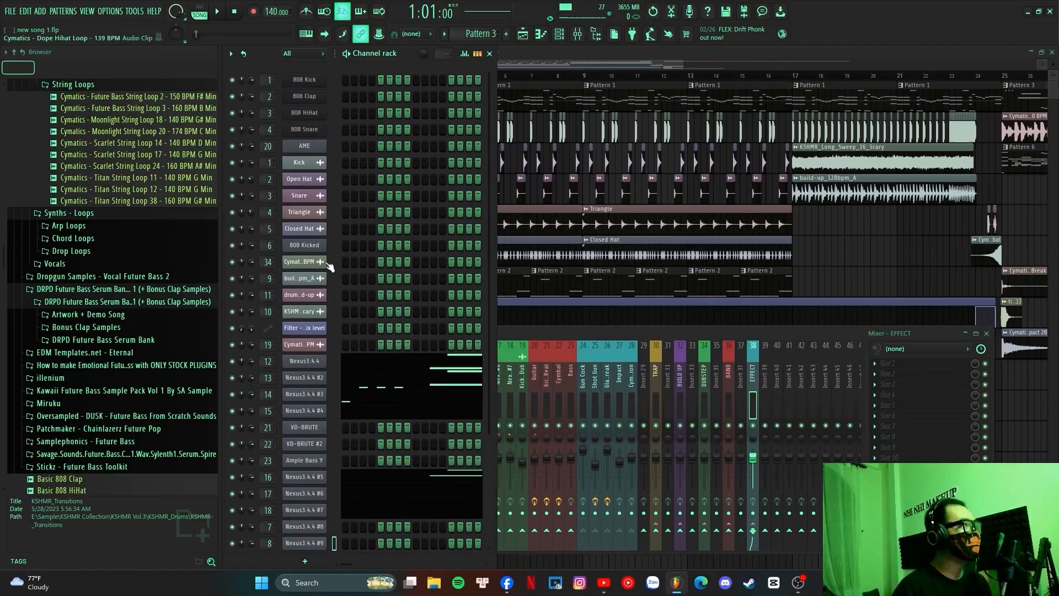
pyautogui.click(319, 149)
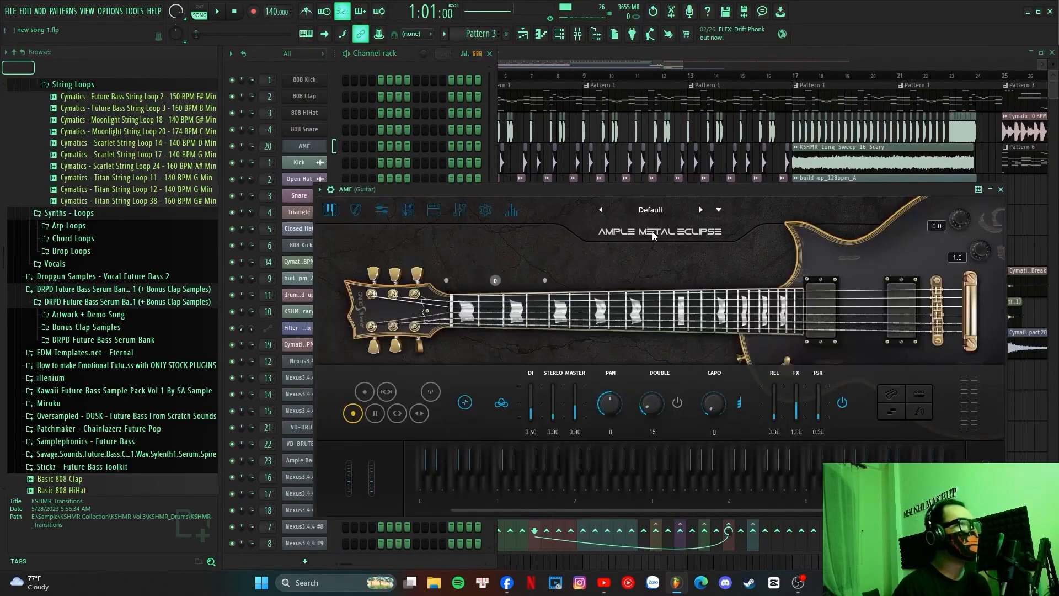
pyautogui.click(1000, 189)
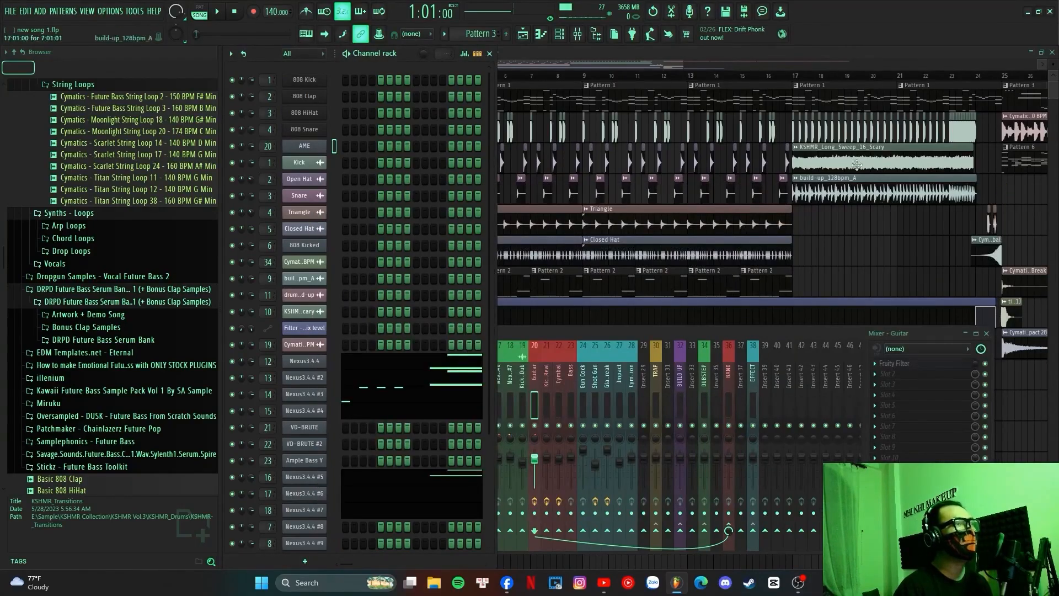
# - Open Pattern 1's AME guitar notes in the piano roll, play the pattern, and close the editor
pyautogui.click(603, 63)
pyautogui.doubleClick(441, 87)
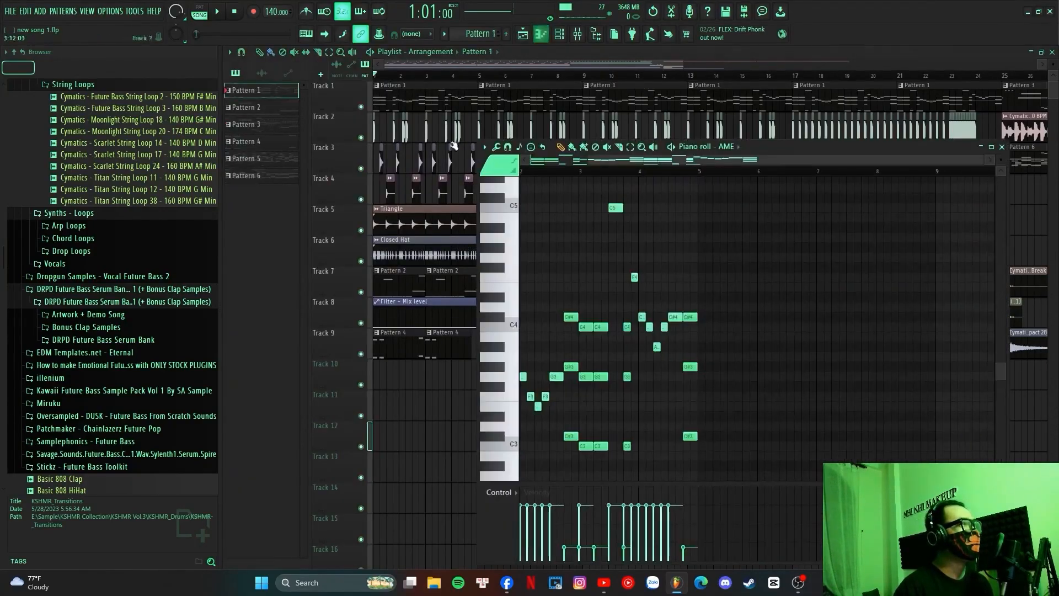
pyautogui.moveTo(519, 166); pyautogui.dragTo(513, 166)
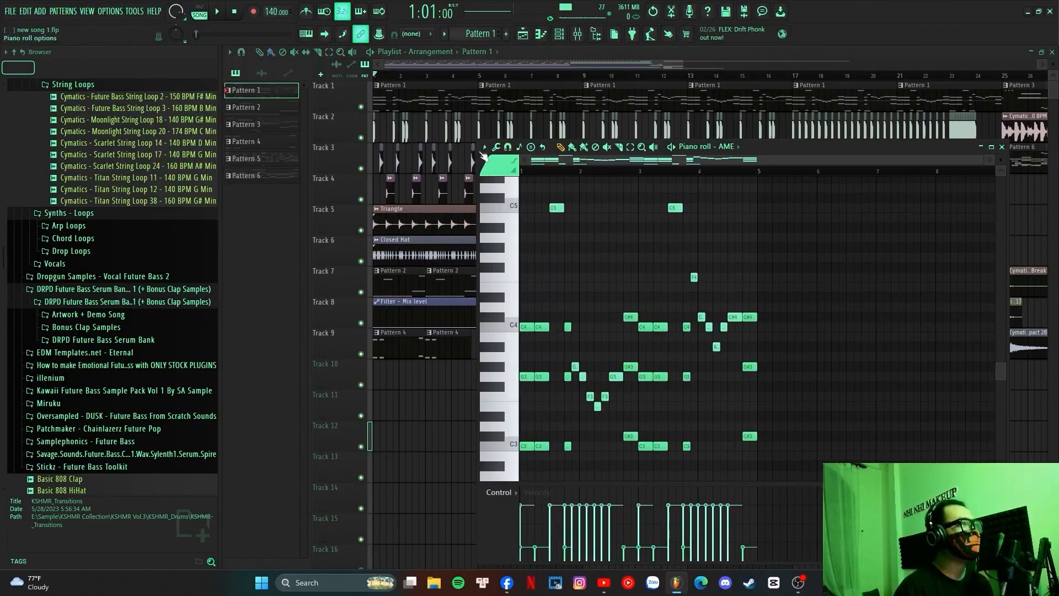
pyautogui.press('space')
pyautogui.moveTo(779, 147); pyautogui.dragTo(723, 105)
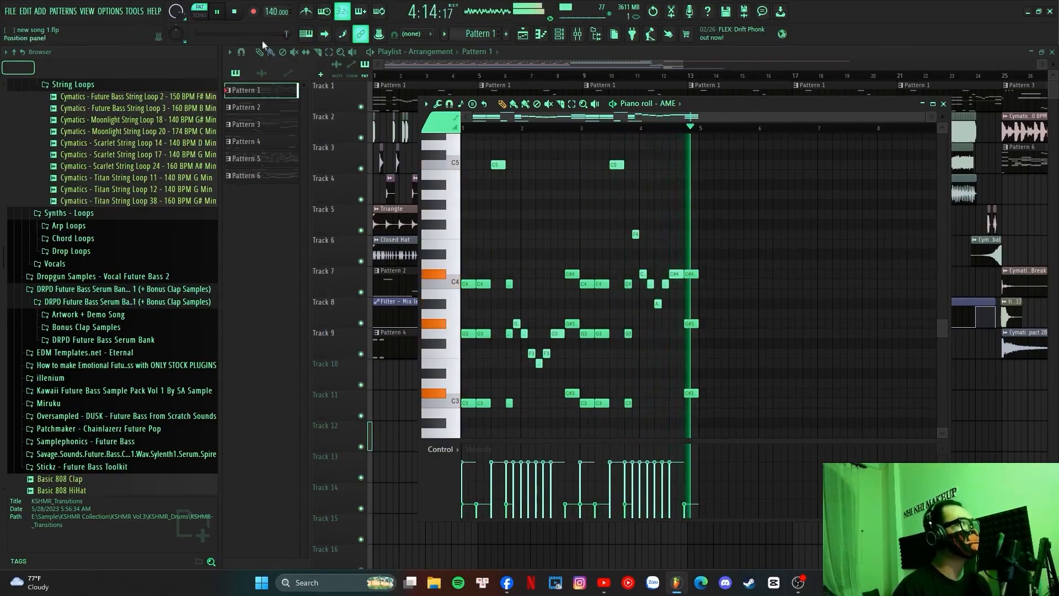
pyautogui.press('space')
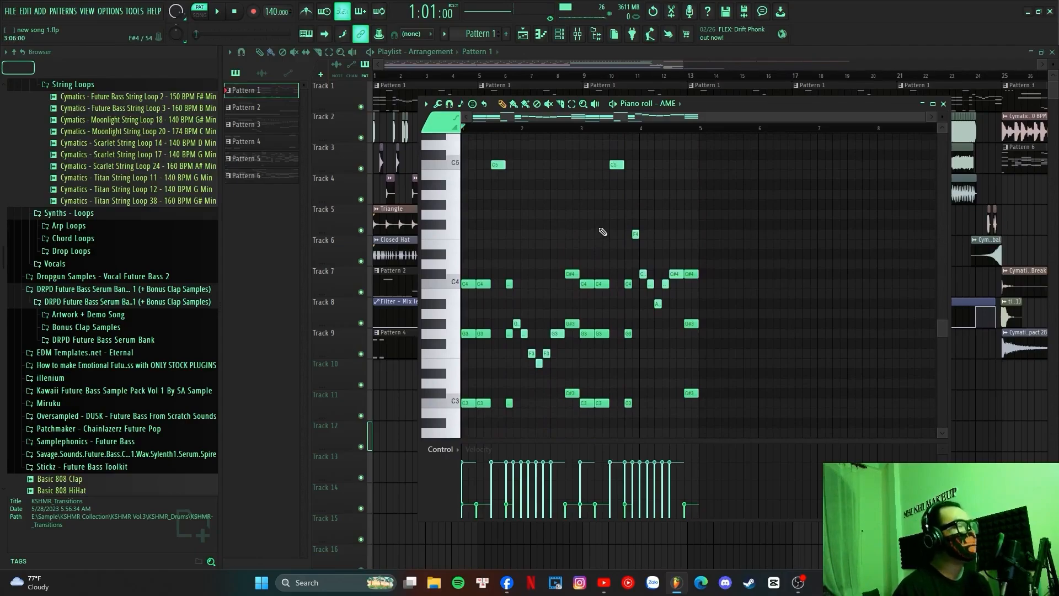
pyautogui.press('Escape')
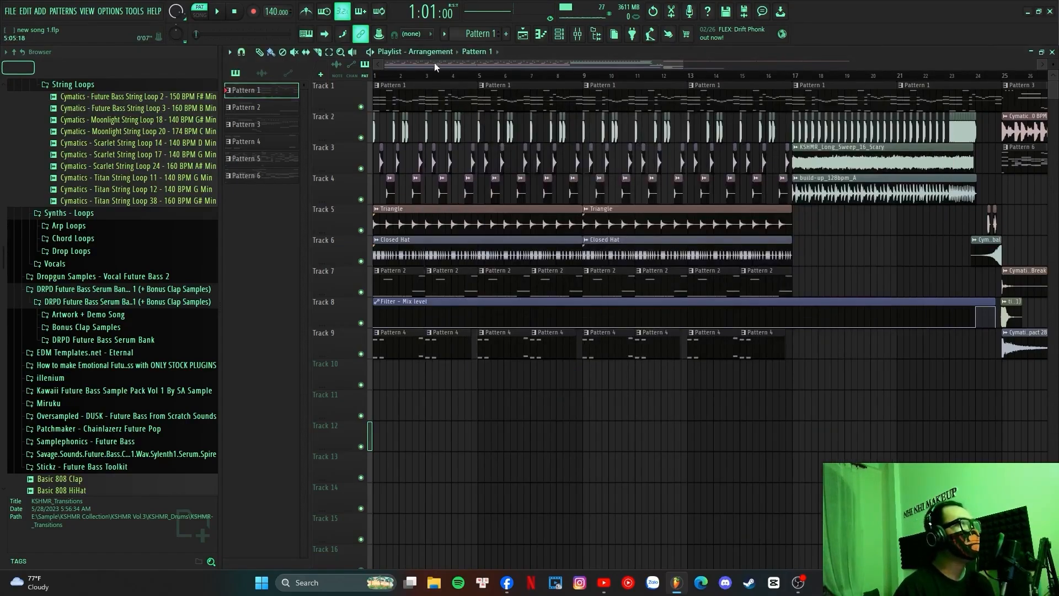
# - Isolate Tracks 2 to 5 in the playlist and view the sample settings of the Kick clip on Track 2
pyautogui.scroll(5, 393, 76)
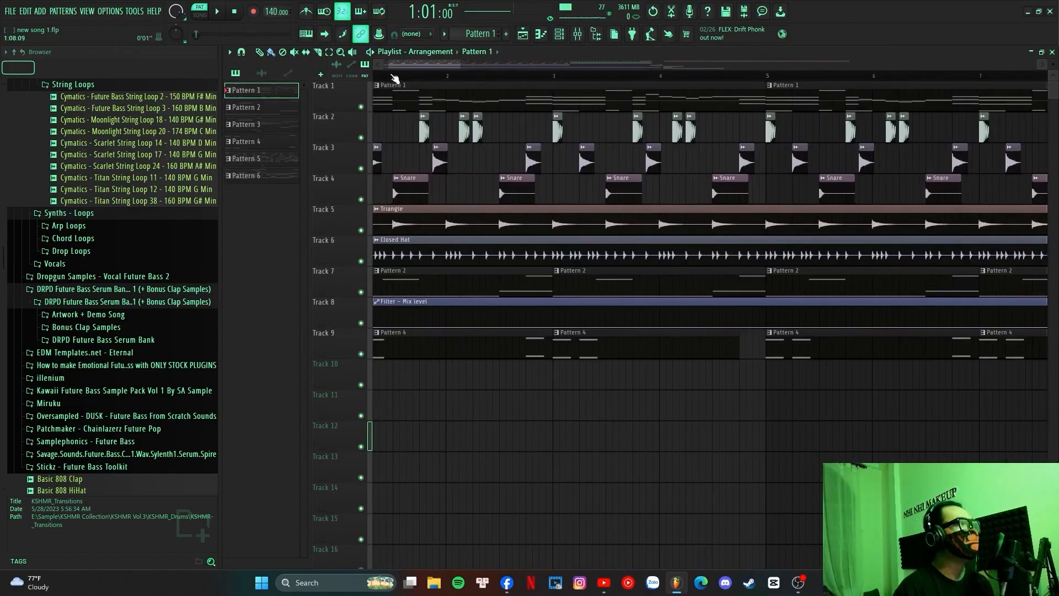
pyautogui.rightClick(361, 137)
pyautogui.click(361, 168)
pyautogui.click(362, 200)
pyautogui.click(361, 230)
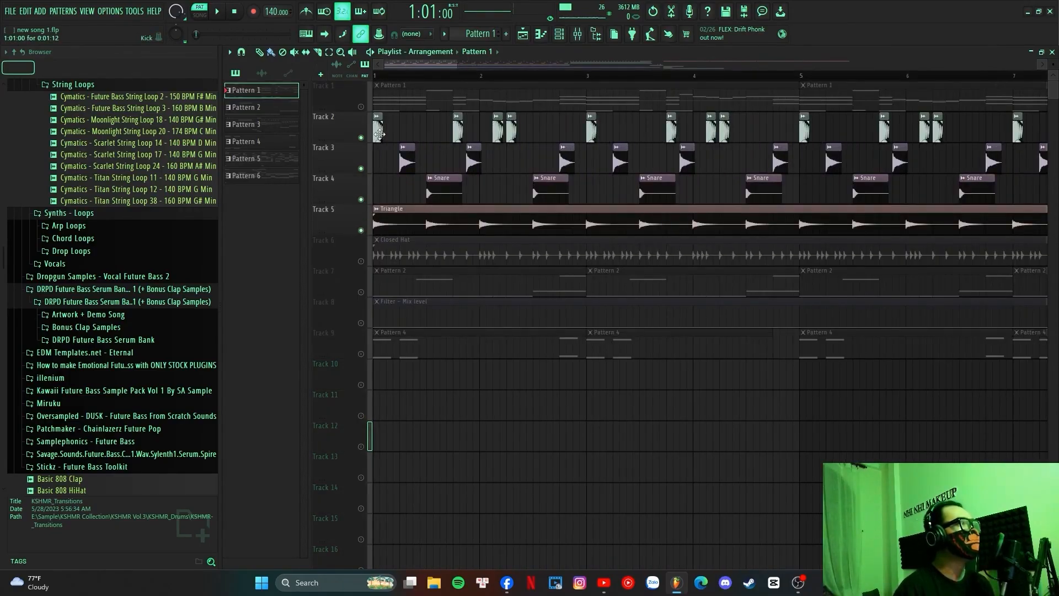
pyautogui.doubleClick(380, 137)
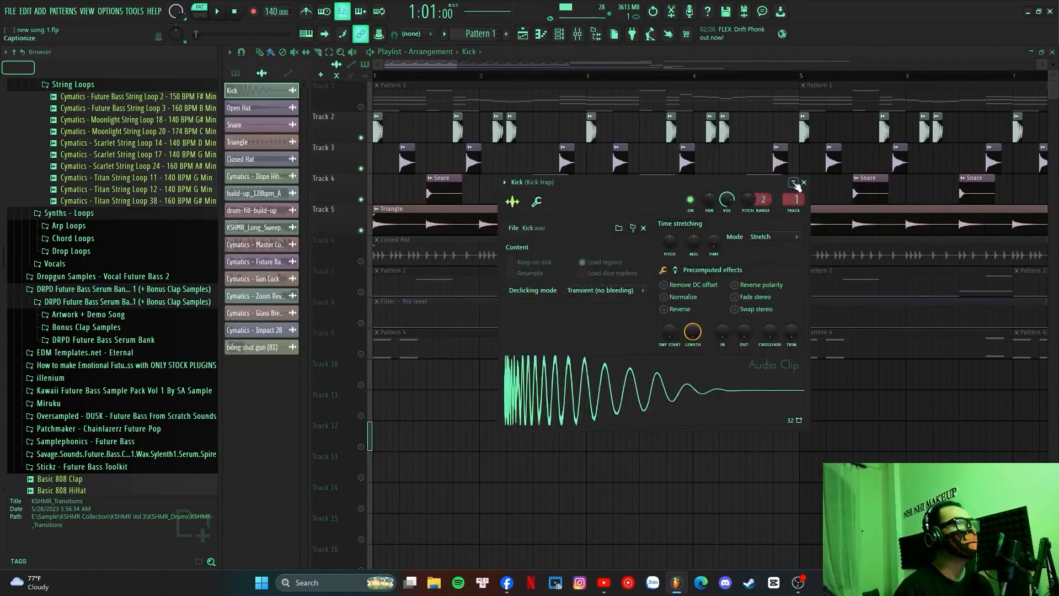
pyautogui.click(803, 182)
# - Preview the Open Hat and Snare samples from their playlist clips, and show the snare's effects in the mixer
pyautogui.doubleClick(406, 161)
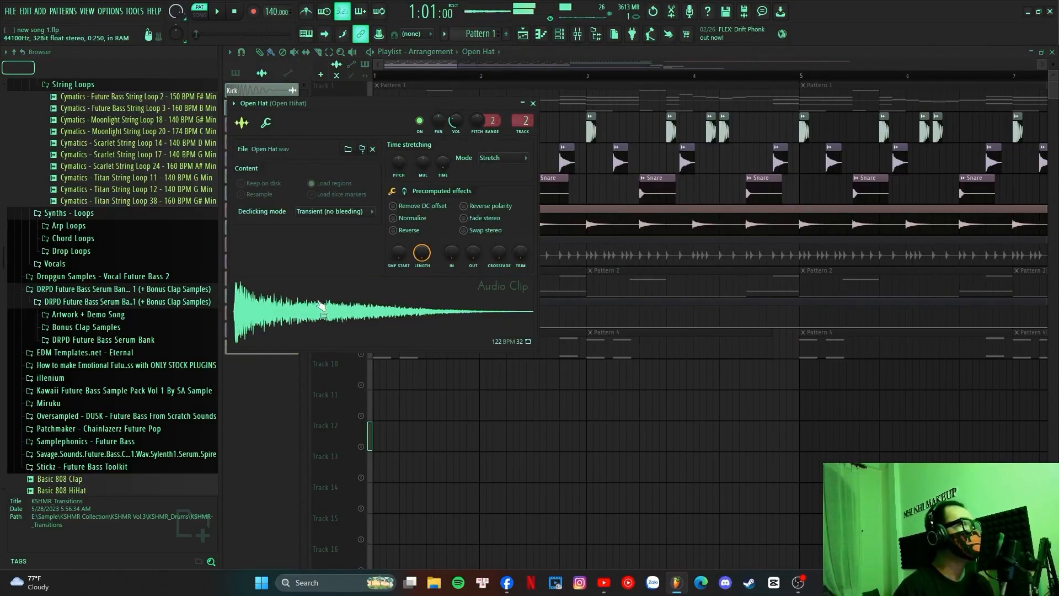
pyautogui.click(533, 103)
pyautogui.doubleClick(442, 193)
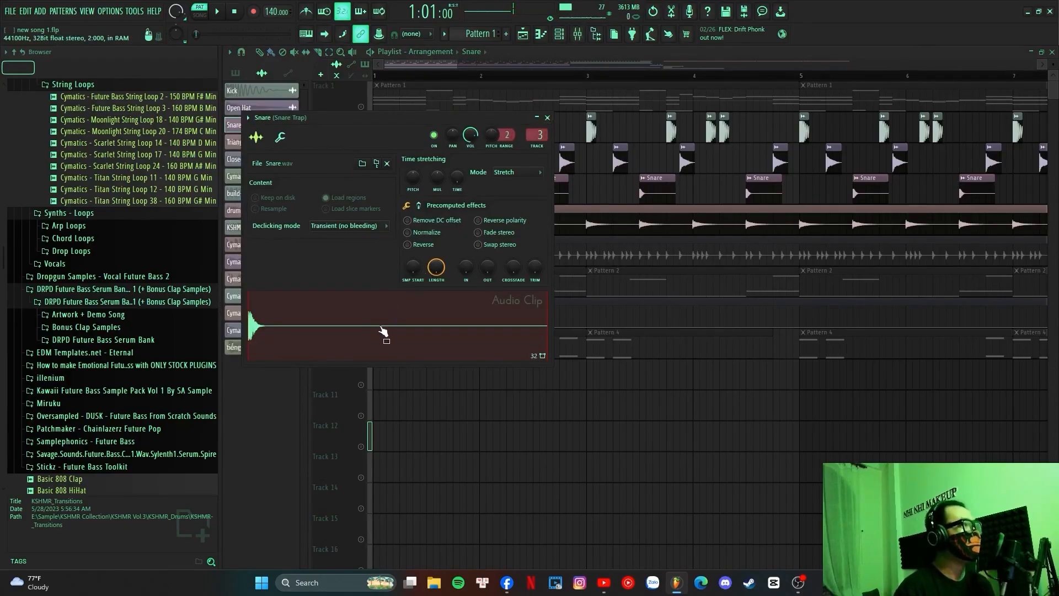
pyautogui.click(547, 118)
pyautogui.click(578, 34)
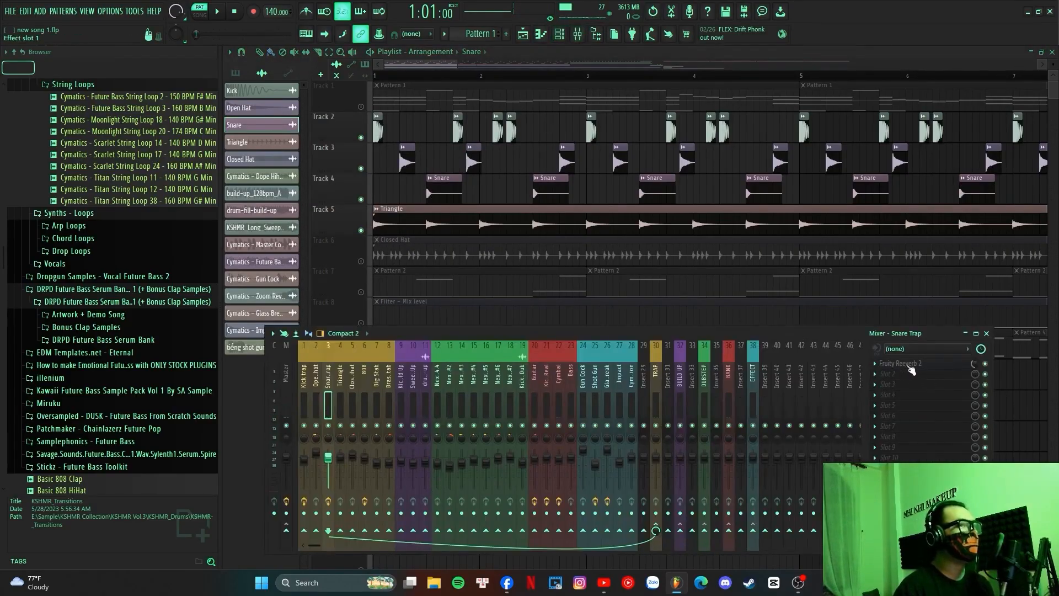
# - Examine the Triangle and Closed Hat loops on Tracks 5 and 6, and preview the Closed Hat sample
pyautogui.doubleClick(392, 219)
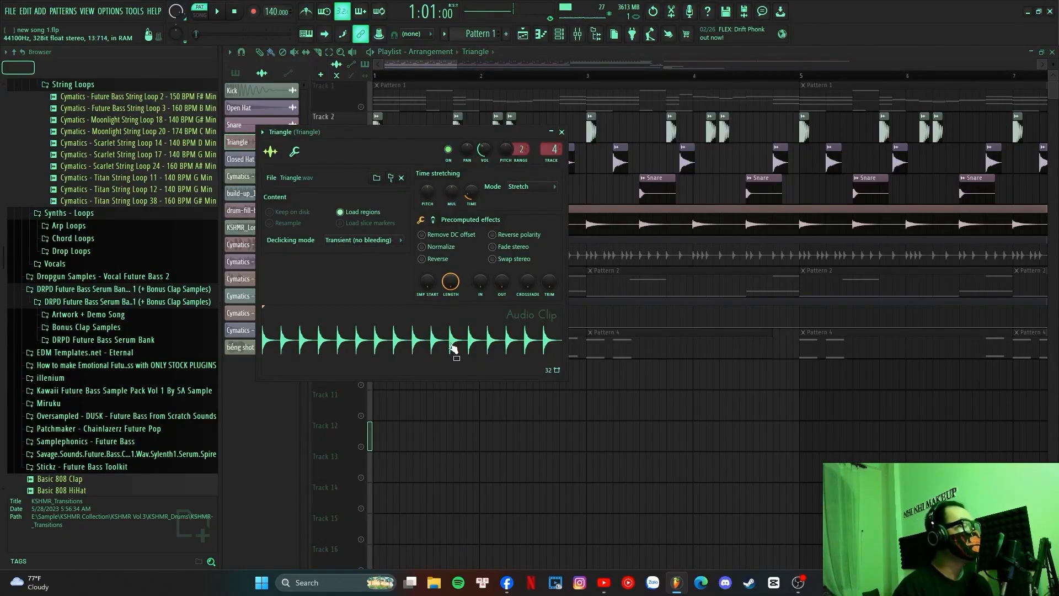
pyautogui.click(562, 133)
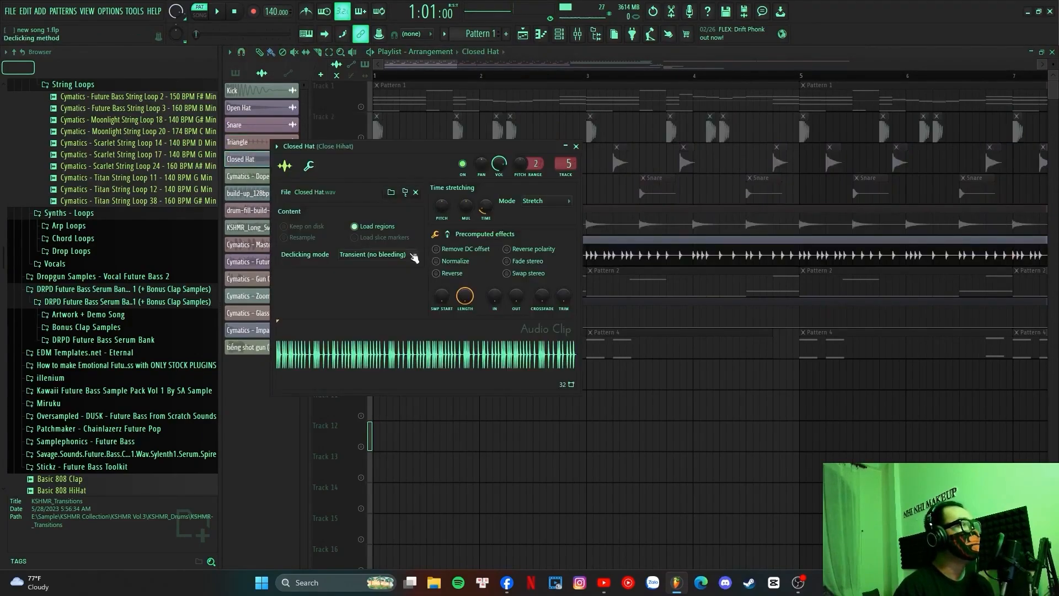
pyautogui.moveTo(492, 152); pyautogui.dragTo(607, 224)
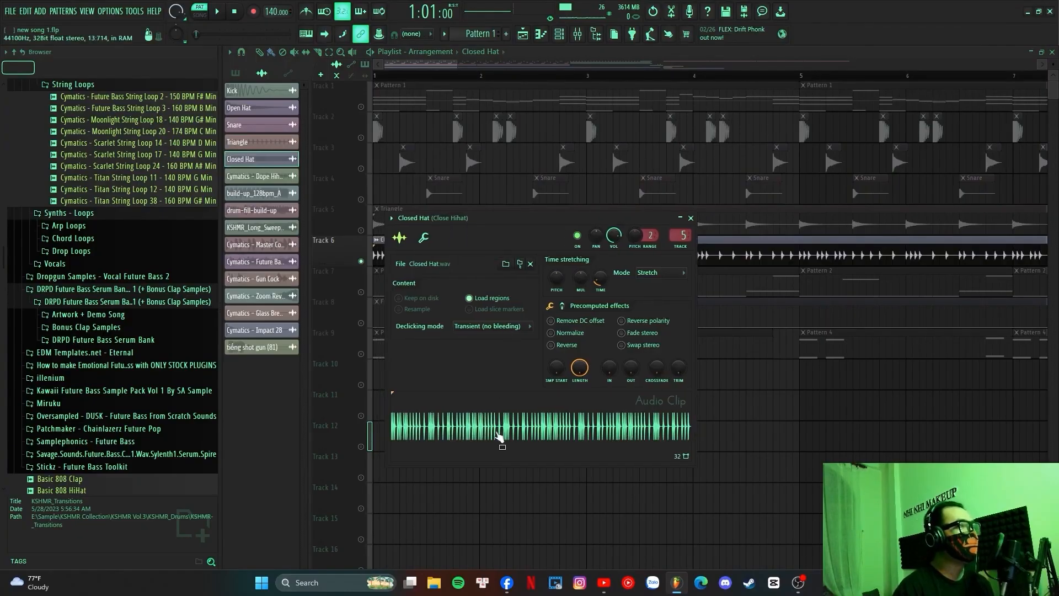
pyautogui.click(498, 428)
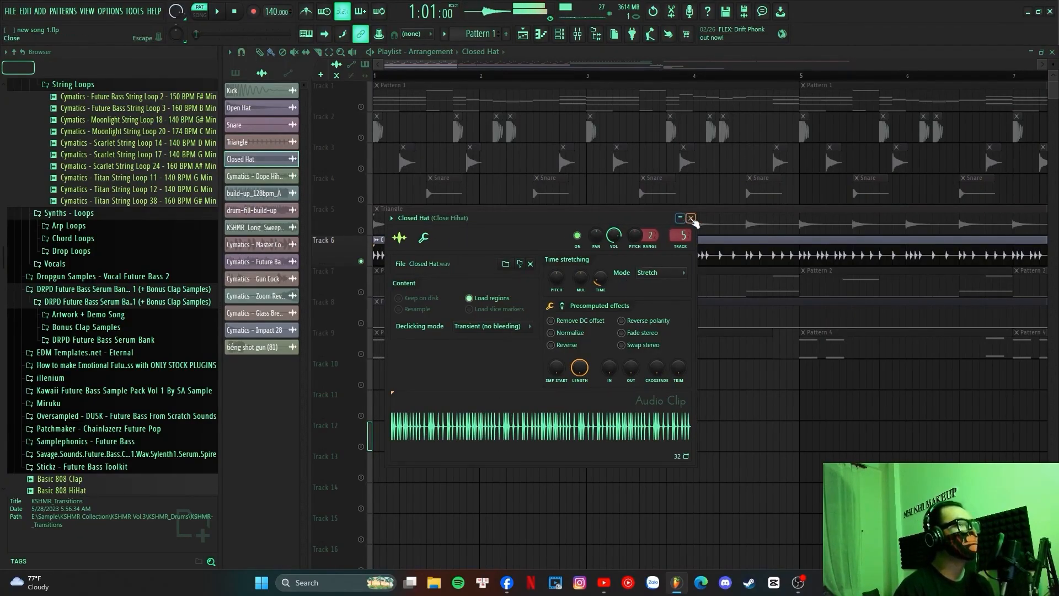
pyautogui.click(691, 219)
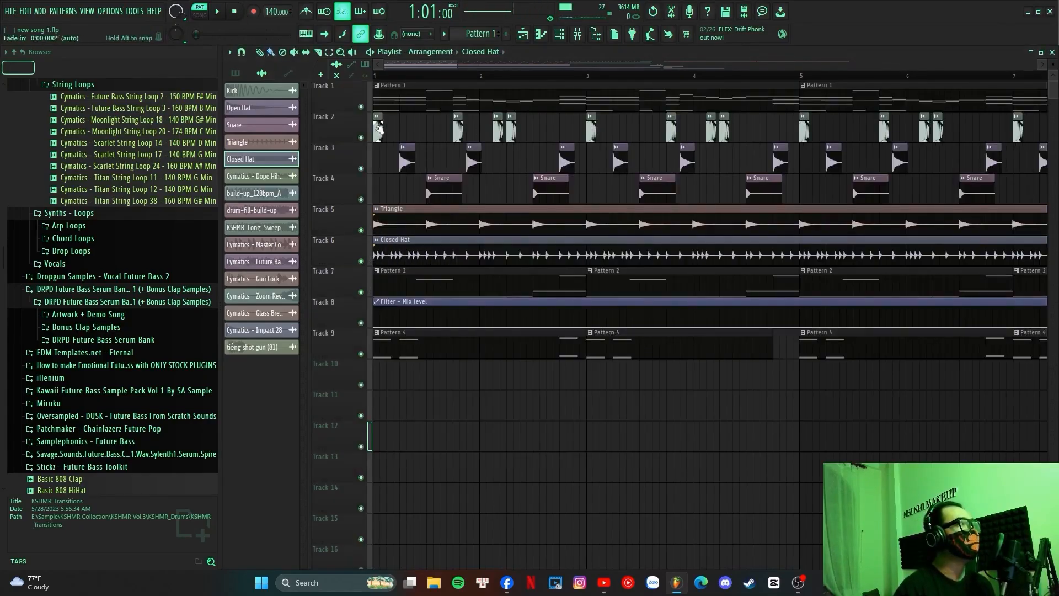
# - Isolate Tracks 2 to 6 in the playlist and play the combined drum section from the start
pyautogui.keyDown('ctrl'); pyautogui.click(360, 137); pyautogui.keyUp('ctrl')
pyautogui.click(361, 169)
pyautogui.click(360, 199)
pyautogui.click(361, 230)
pyautogui.click(360, 260)
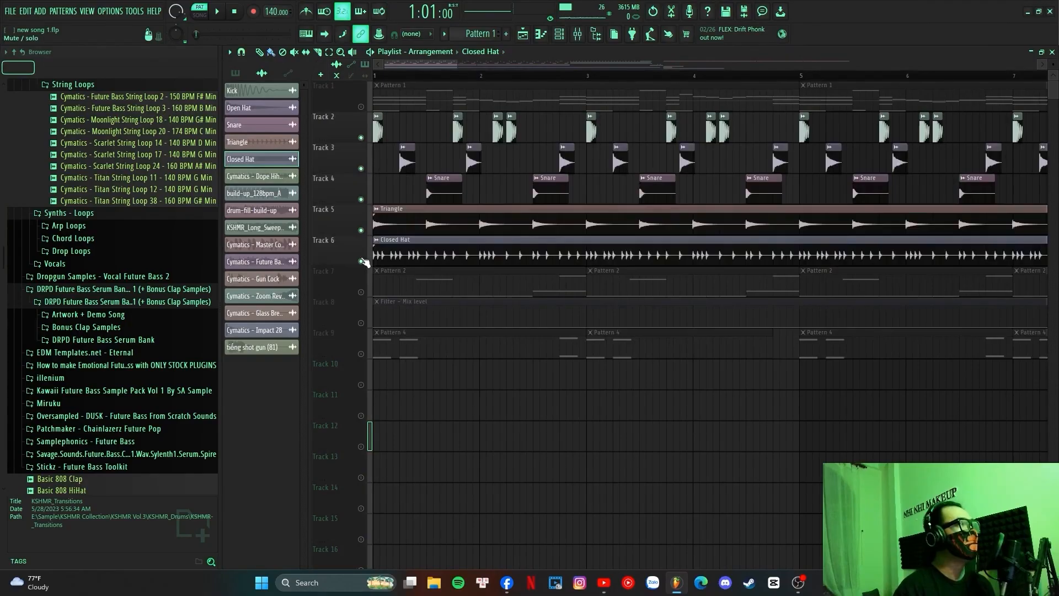
pyautogui.press('space')
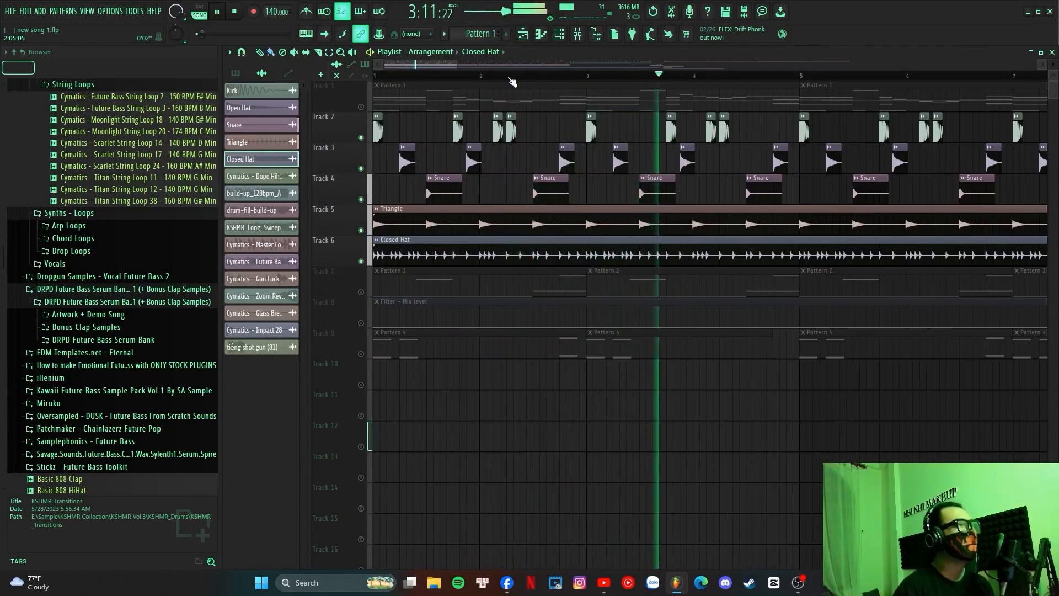
pyautogui.scroll(-2, 511, 82)
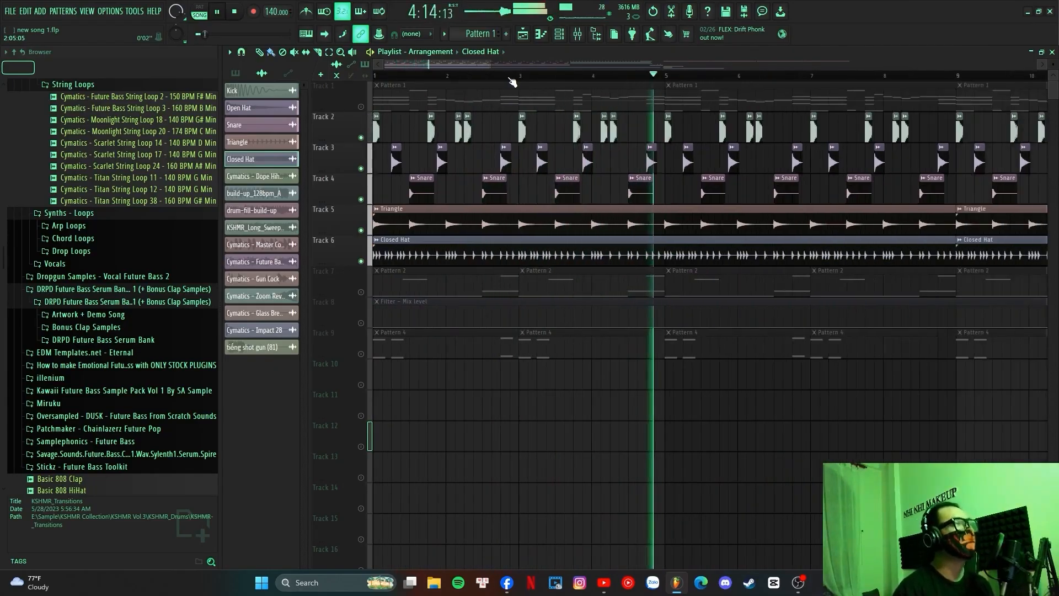
pyautogui.scroll(-2, 512, 82)
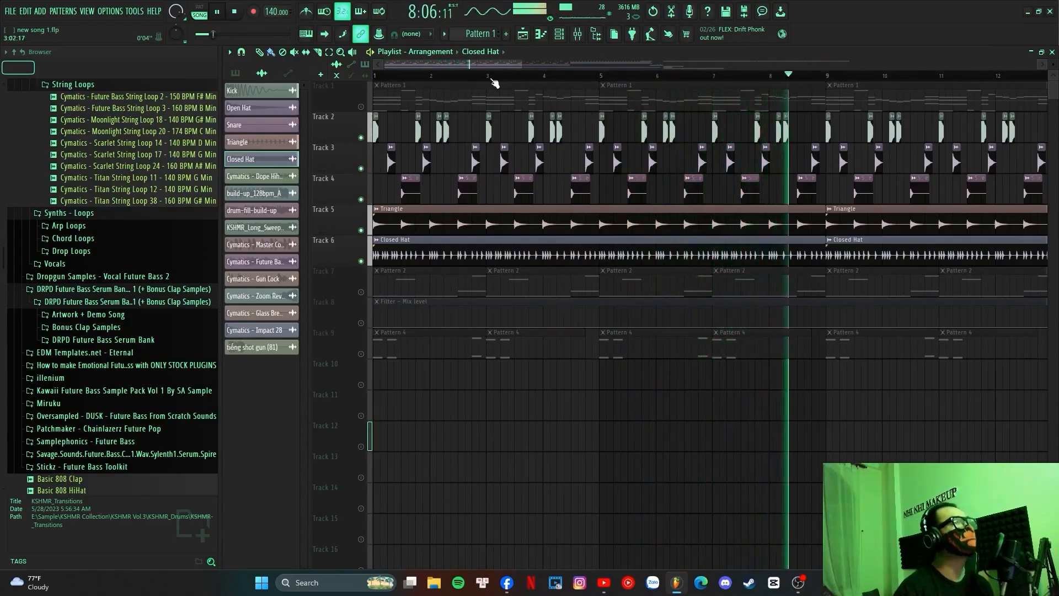
pyautogui.press('space')
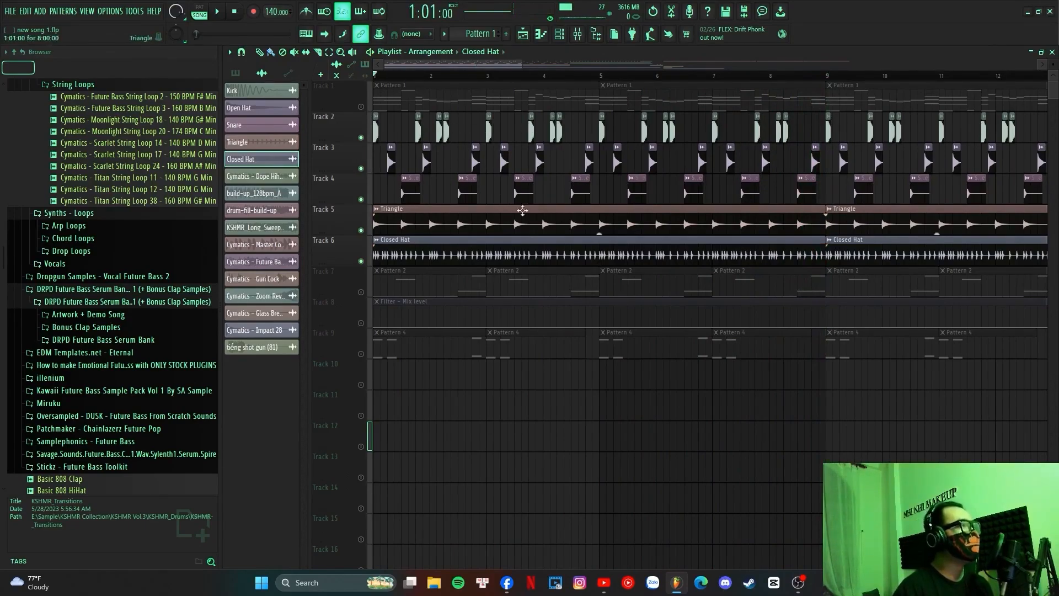
# - Solo Track 7, select Pattern 2, and view the FLEX 808 Kicked preset of its bass channel
pyautogui.keyDown('ctrl'); pyautogui.click(361, 291); pyautogui.keyUp('ctrl')
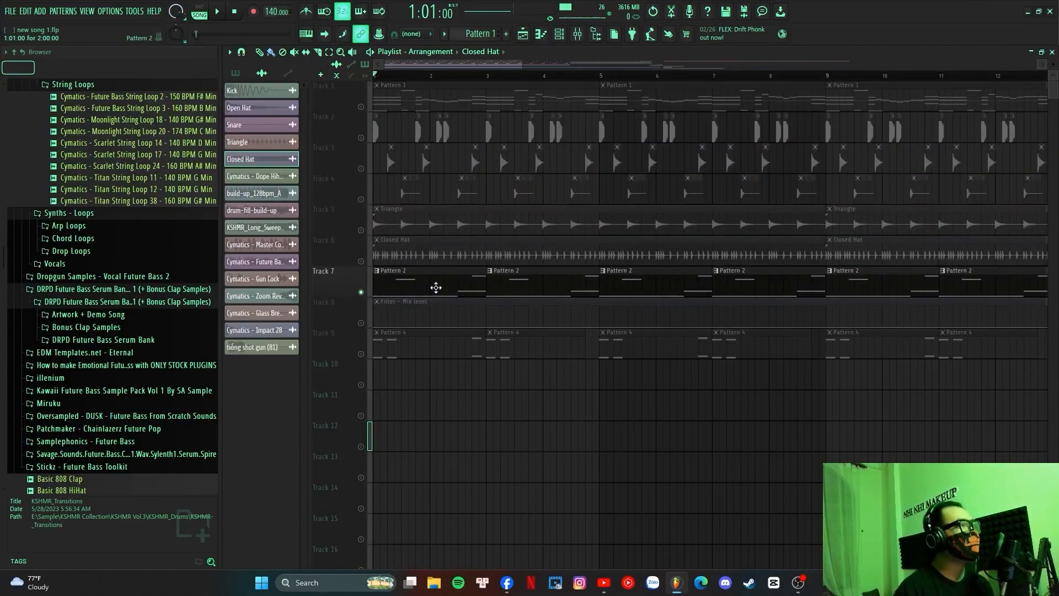
pyautogui.press('F6')
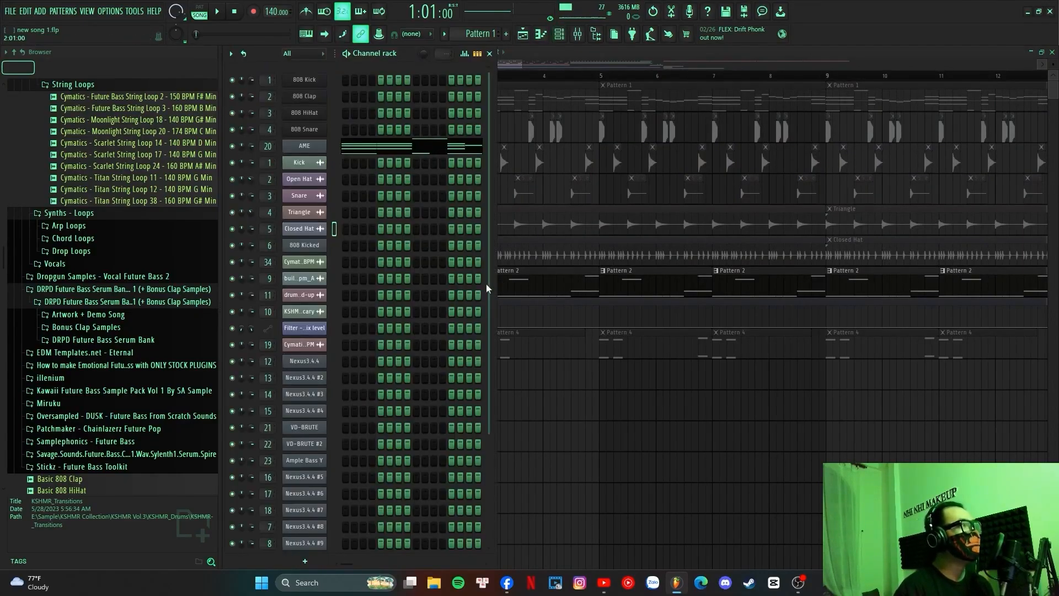
pyautogui.click(530, 281)
pyautogui.click(541, 34)
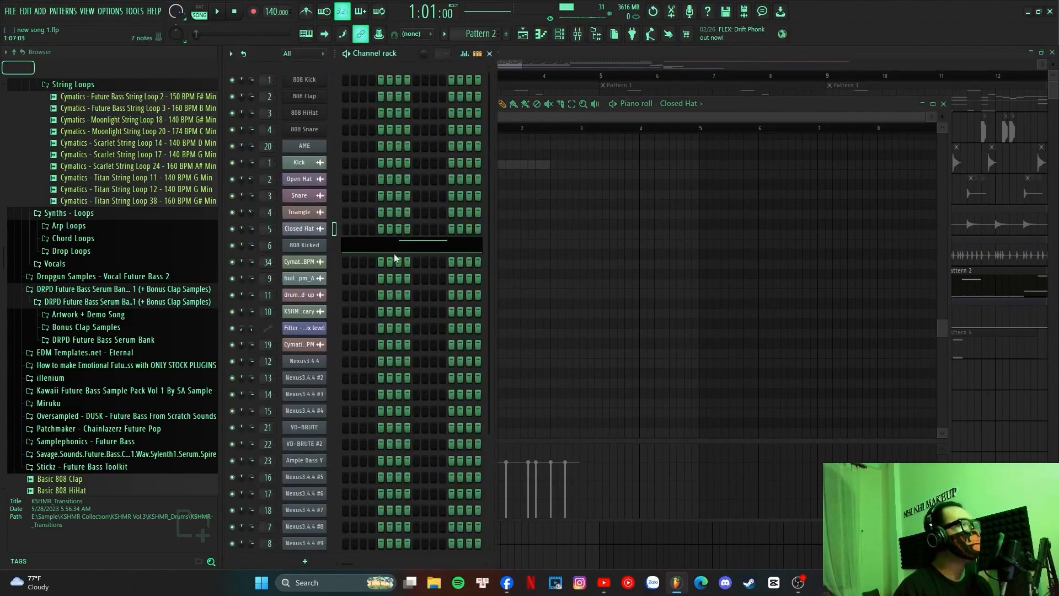
pyautogui.click(304, 246)
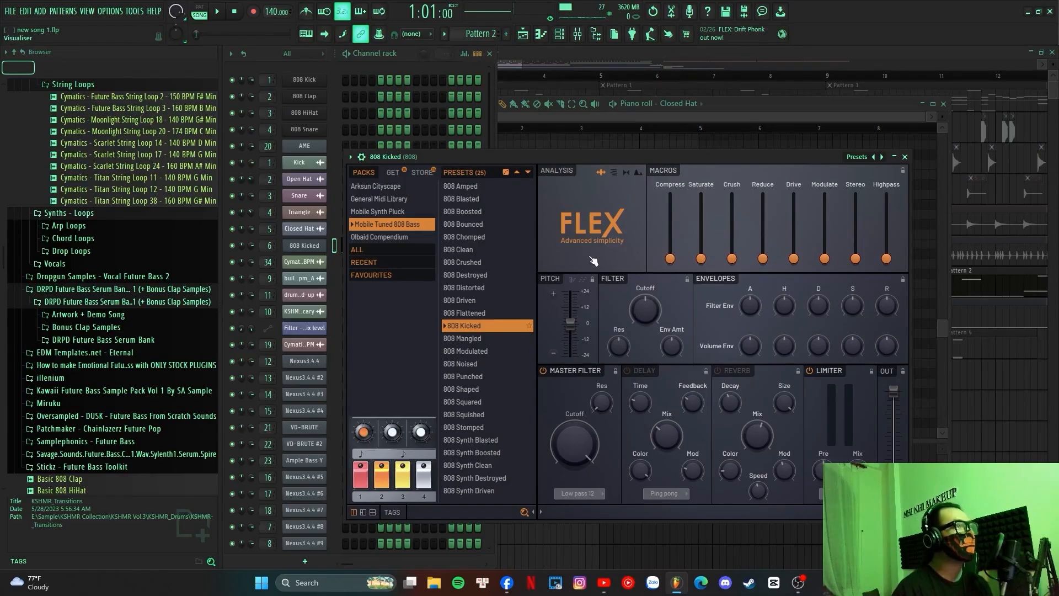
# - Open Pattern 2's 808 Kicked notes in the piano roll, play the pattern in pattern mode, and stop playback
pyautogui.press('F7')
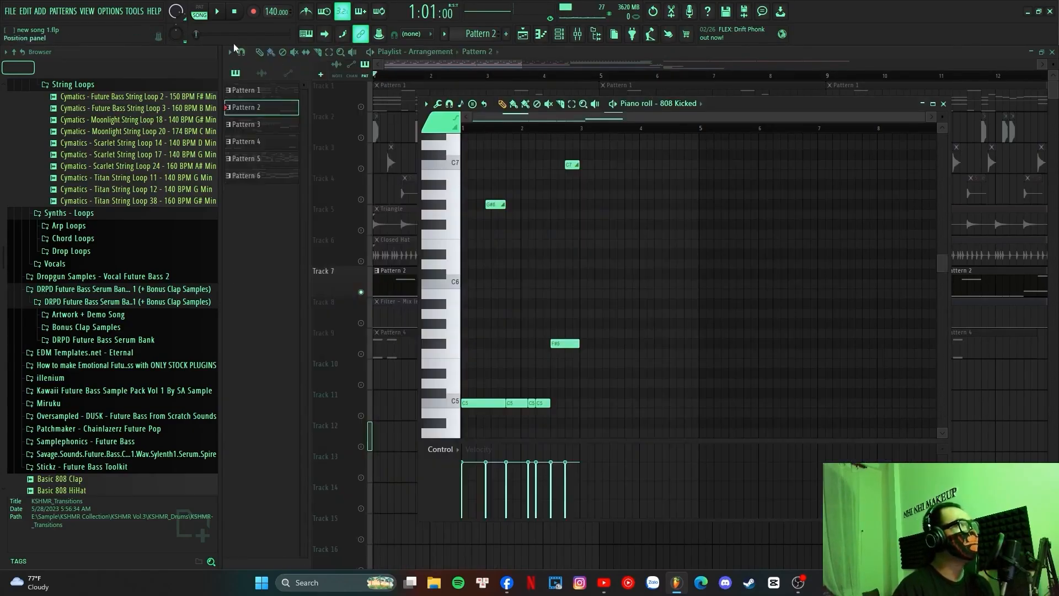
pyautogui.click(214, 12)
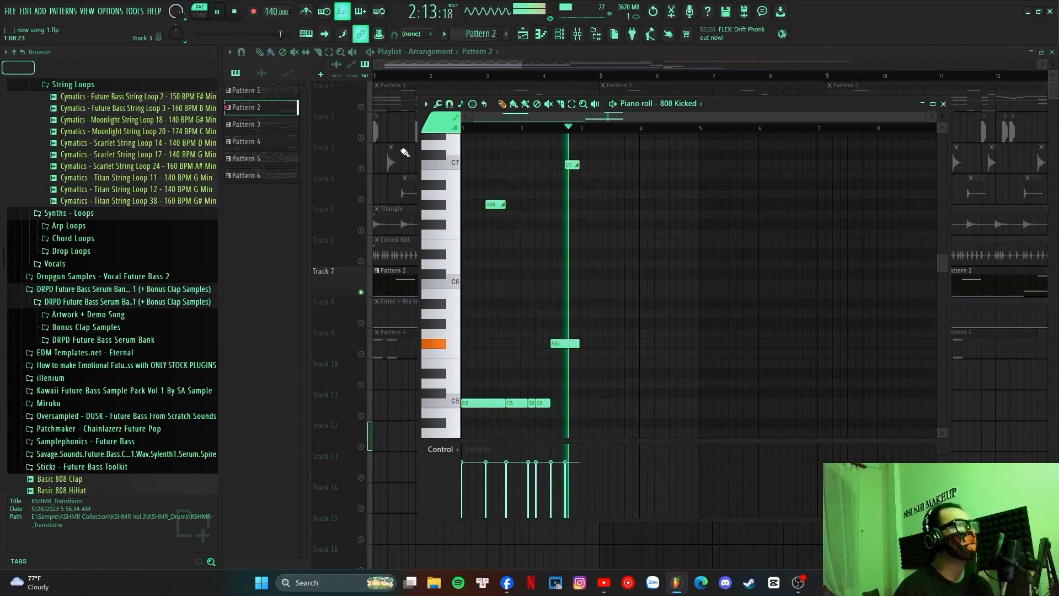
pyautogui.click(236, 21)
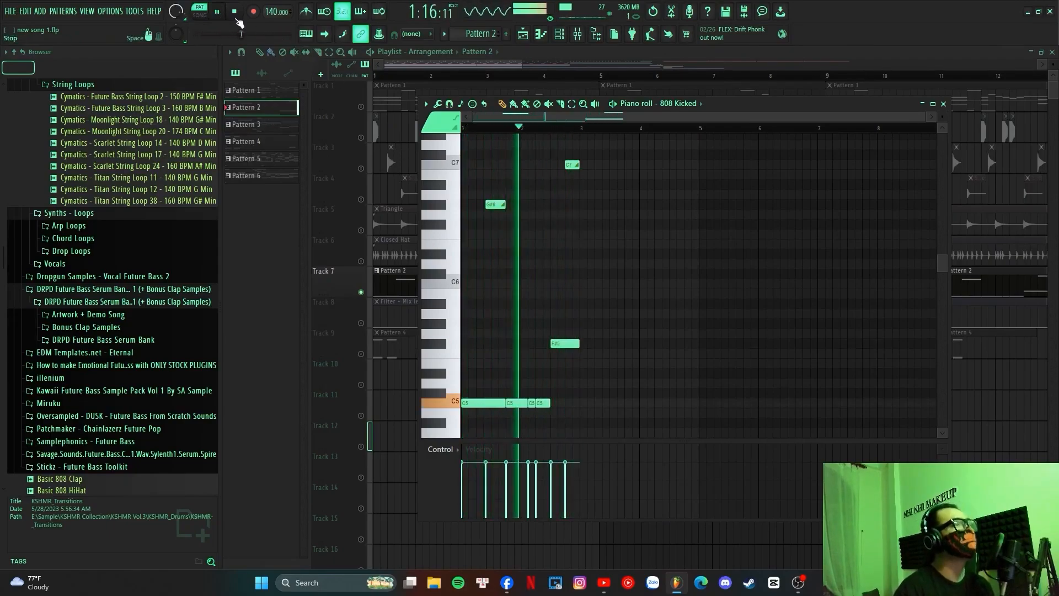
# - Stop playback and examine the G#6 and C7 slide notes in the 808 Kicked piano roll
pyautogui.click(236, 20)
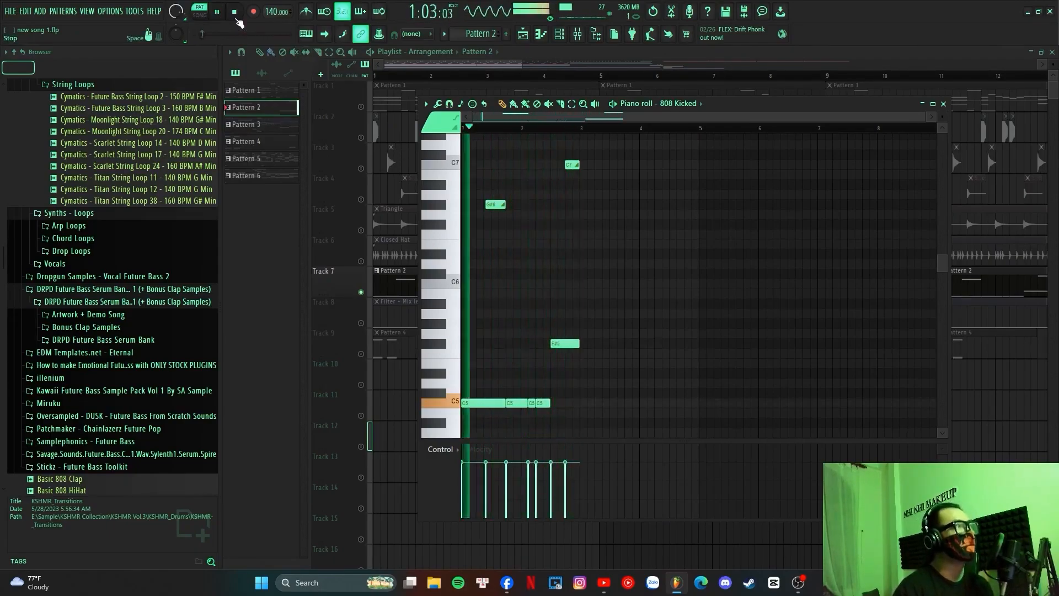
pyautogui.scroll(4, 626, 217)
pyautogui.scroll(1, 627, 218)
pyautogui.scroll(-1, 630, 213)
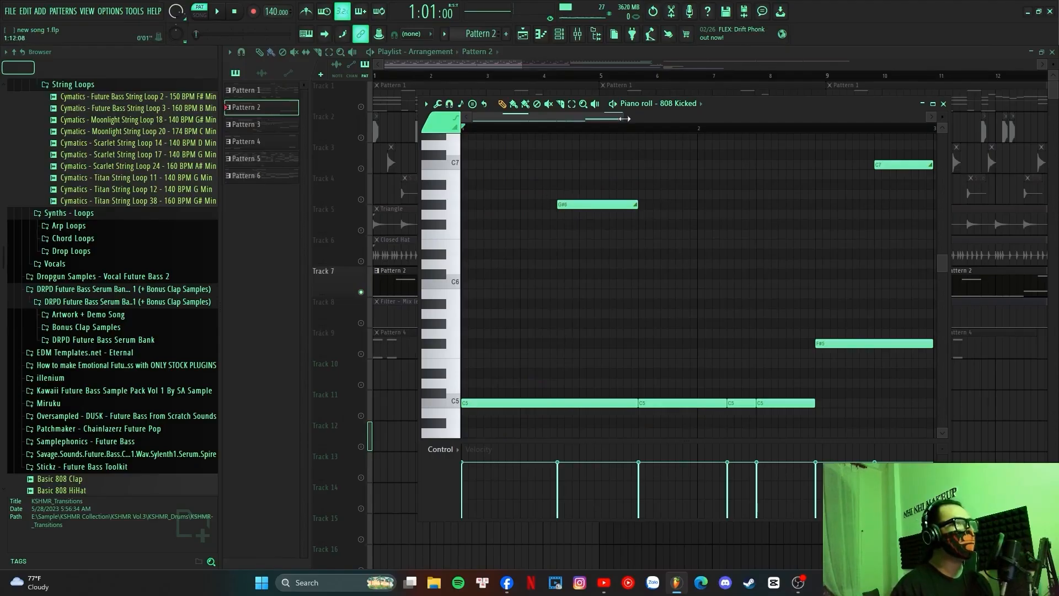
pyautogui.moveTo(623, 117); pyautogui.dragTo(756, 113)
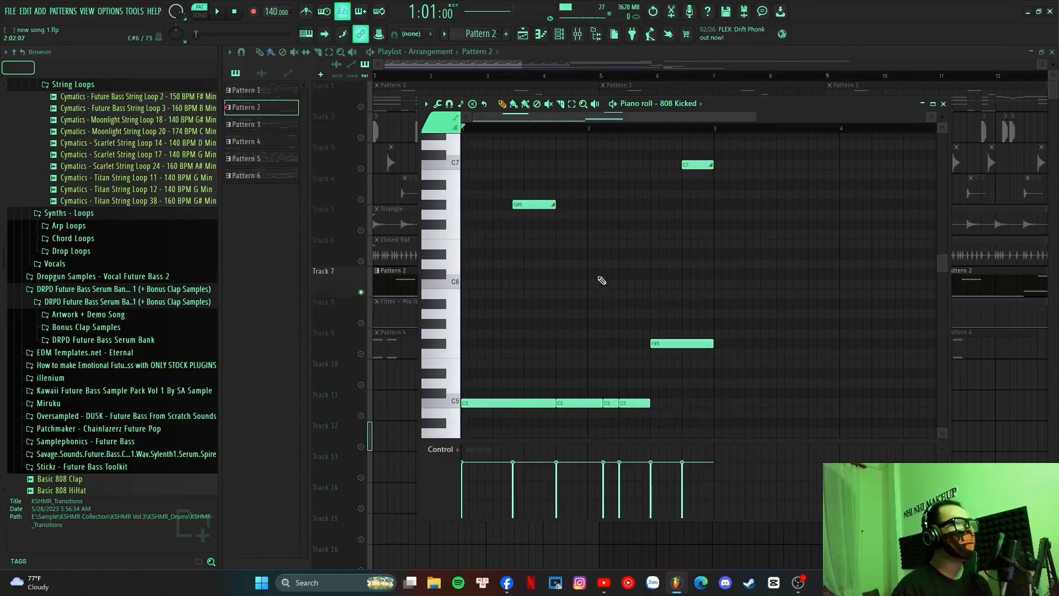
pyautogui.scroll(4, 510, 134)
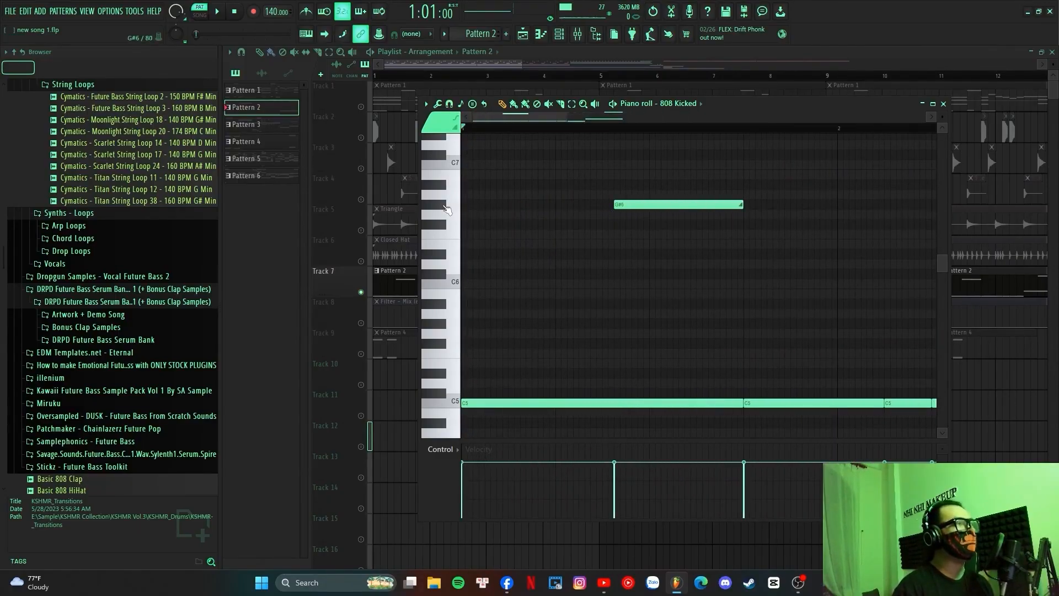
# - Replace the G#6 slide note in the 808 Kicked piano roll with a plain four-step G#6 note starting at 1:05:00
pyautogui.rightClick(670, 205)
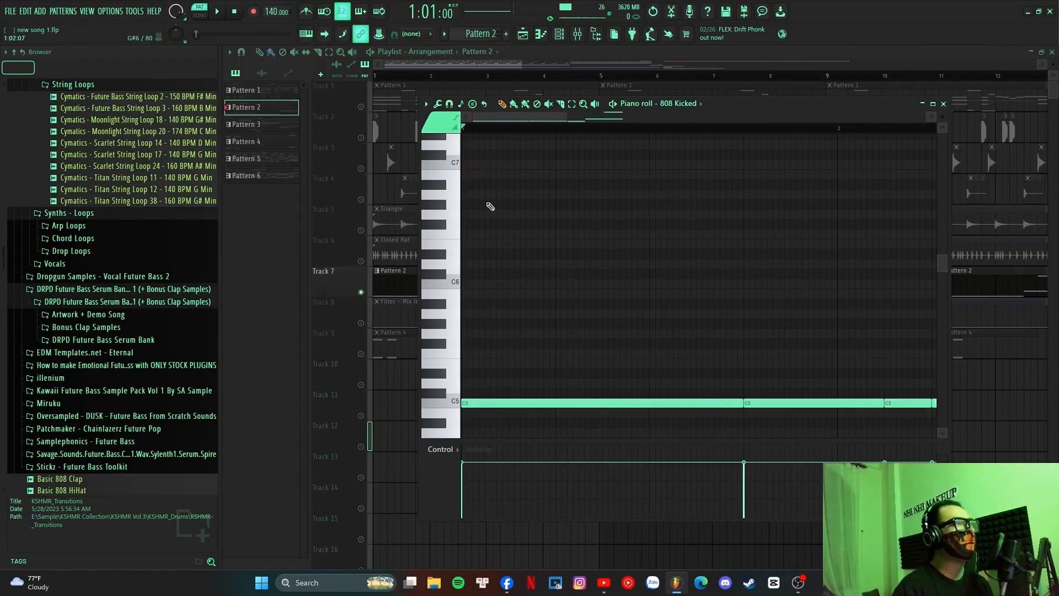
pyautogui.click(616, 205)
pyautogui.moveTo(645, 205); pyautogui.dragTo(580, 206)
# - Turn the new G#6 note into a slide note through its note properties
pyautogui.doubleClick(581, 206)
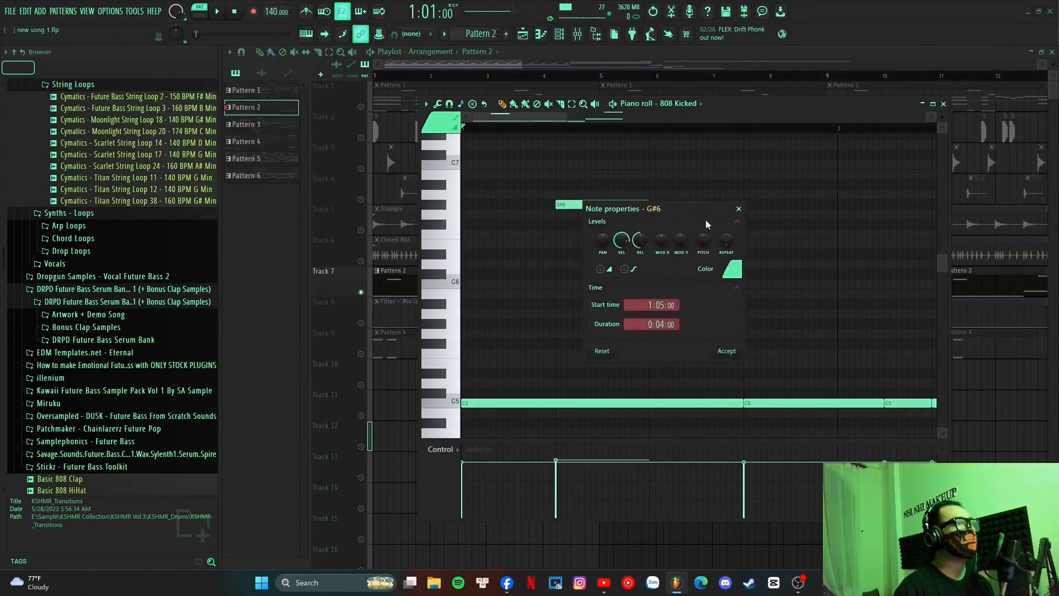
pyautogui.moveTo(706, 212); pyautogui.dragTo(815, 204)
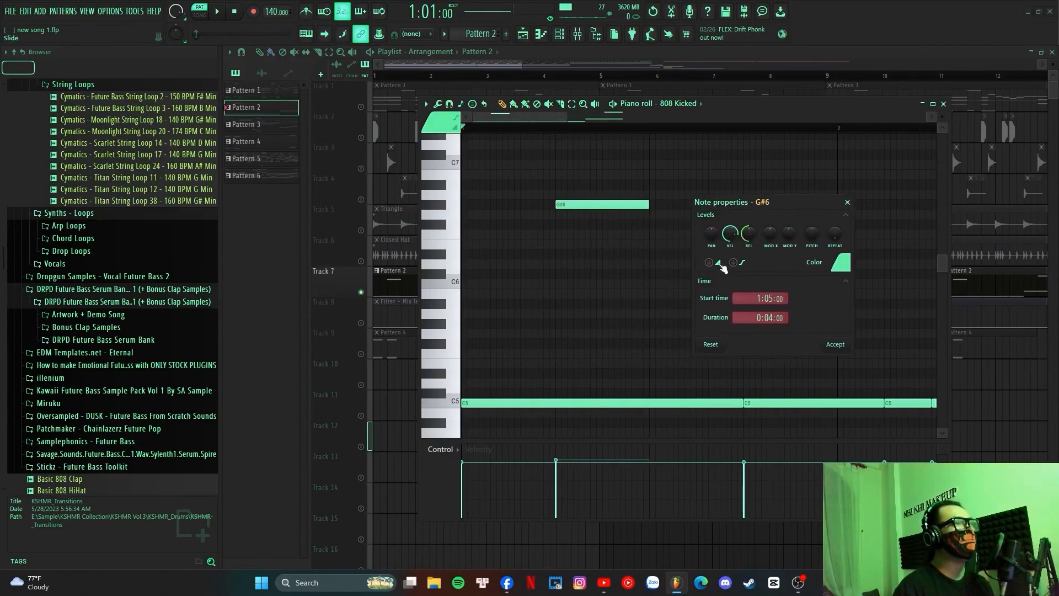
pyautogui.click(709, 263)
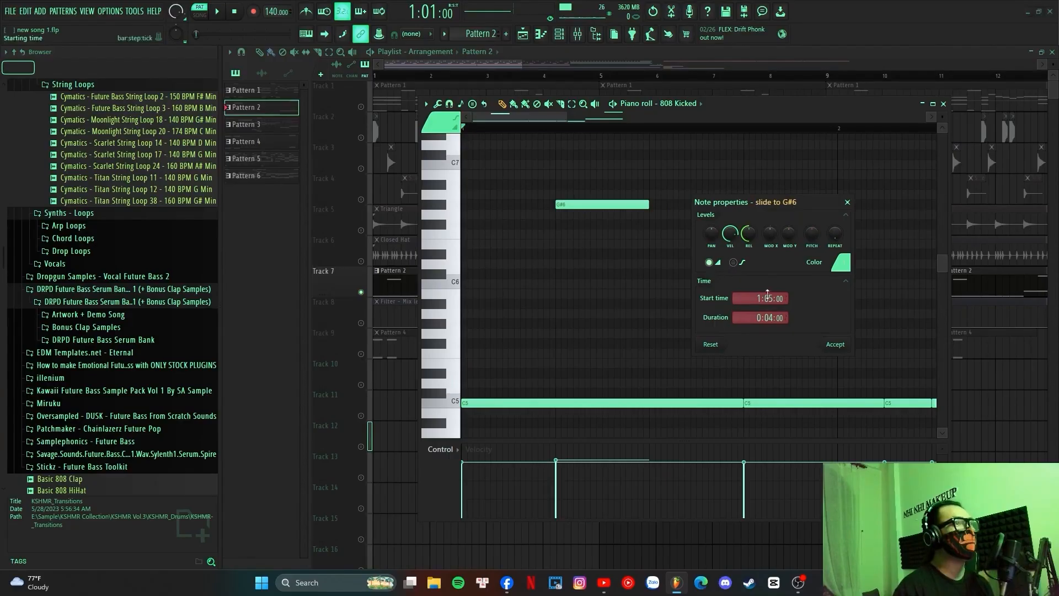
pyautogui.click(836, 345)
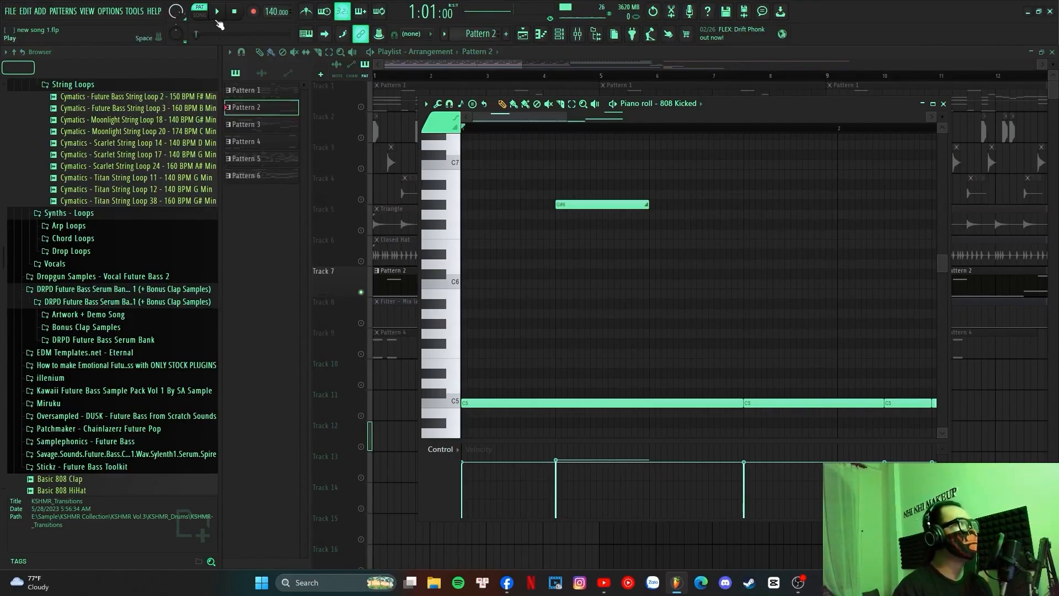
# - Play Pattern 2 to hear the 808 slide, stop playback, and leave the piano roll
pyautogui.click(217, 11)
pyautogui.click(235, 12)
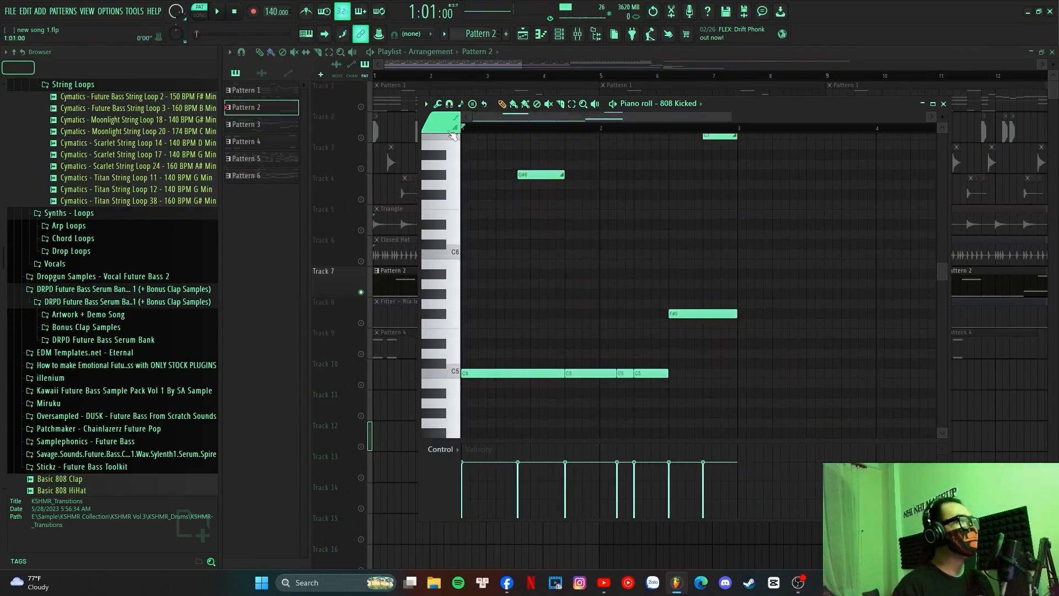
pyautogui.press('F7')
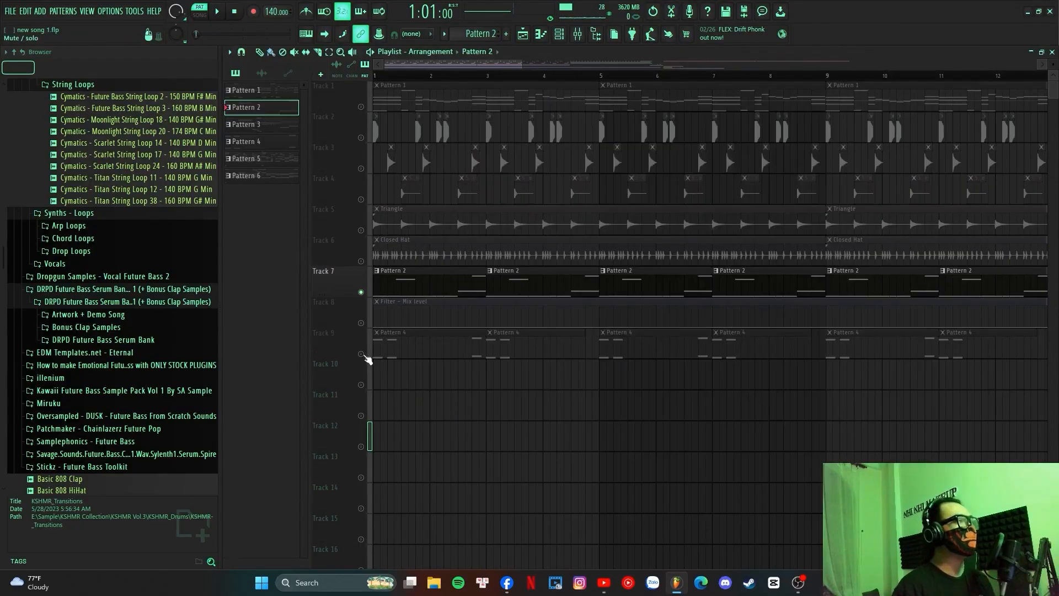
# - Solo Track 9 in the playlist and open the Nexus Big Stab instrument used by Pattern 4
pyautogui.click(364, 358)
pyautogui.scroll(3, 391, 282)
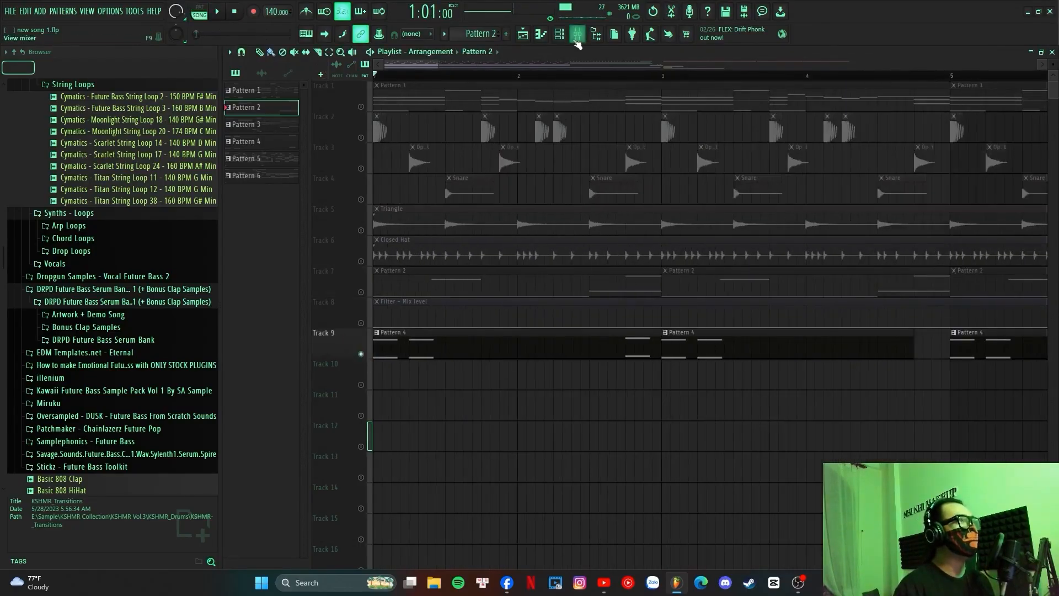
pyautogui.click(560, 34)
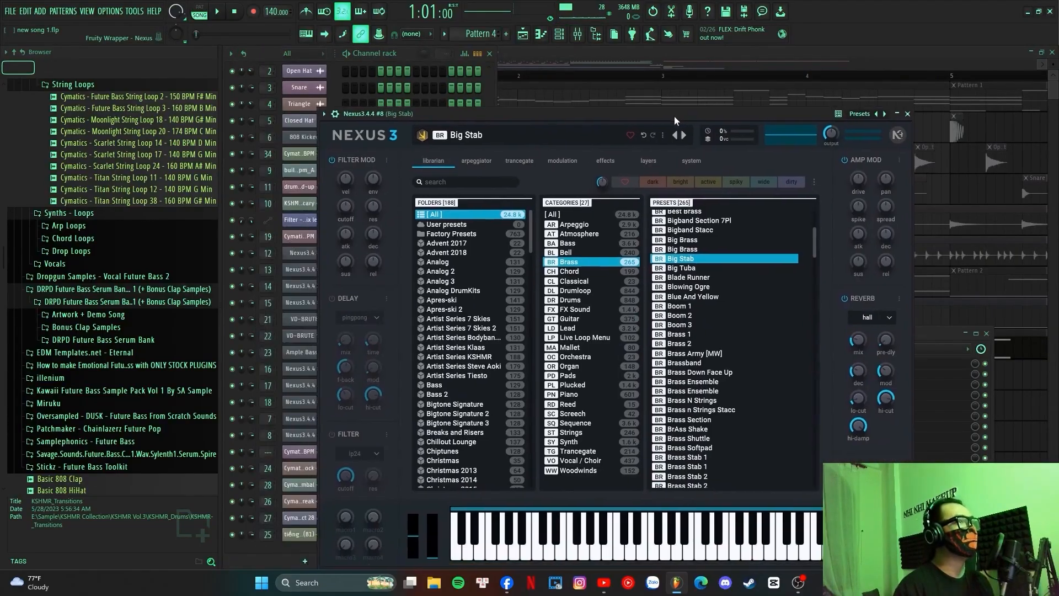
# - Audition a few notes of the Nexus Big Stab brass preset and close the instrument
pyautogui.click(654, 518)
pyautogui.click(625, 524)
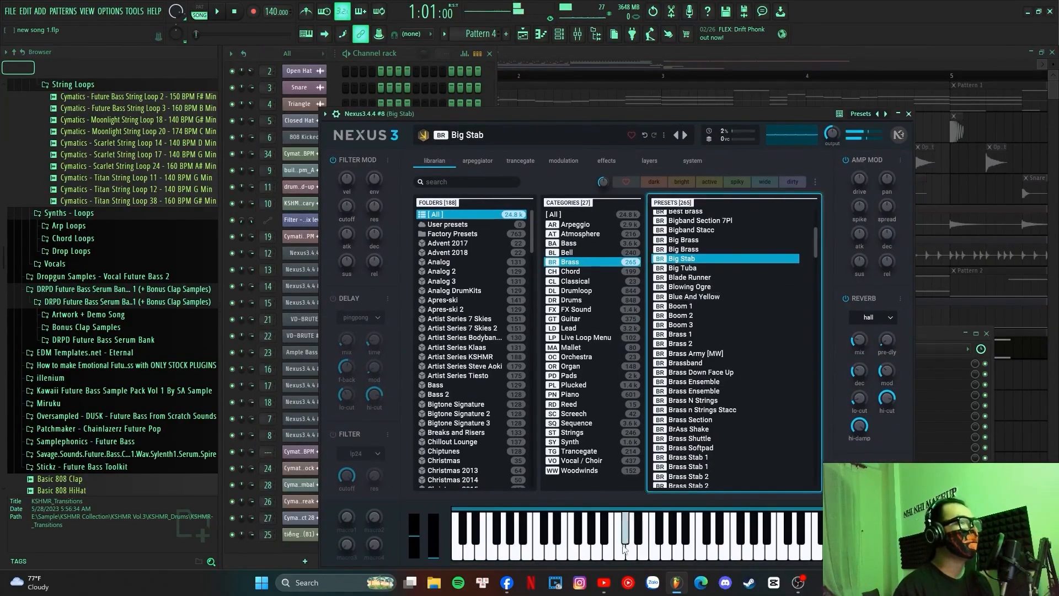
pyautogui.click(711, 538)
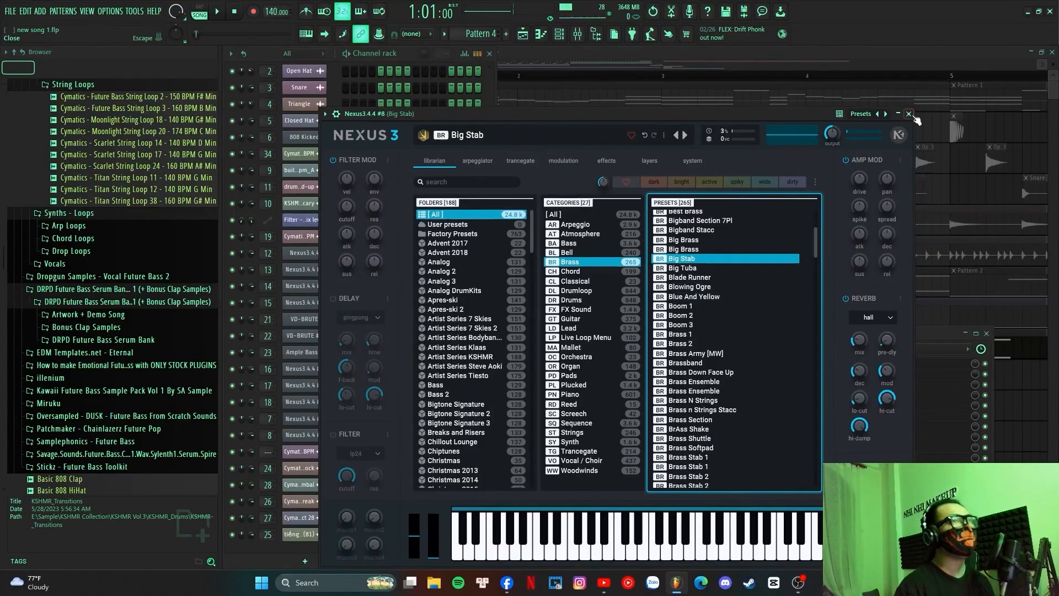
pyautogui.click(910, 114)
# - Open the Nexus Brass Stab 1 instrument, audition a few of its notes, and close it
pyautogui.click(322, 436)
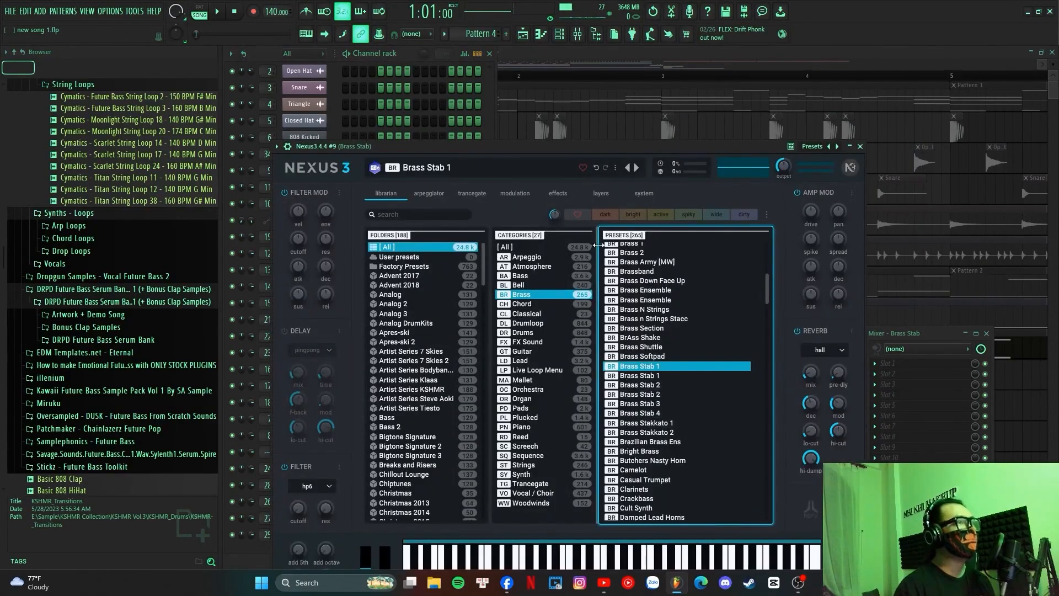
pyautogui.moveTo(595, 147); pyautogui.dragTo(644, 99)
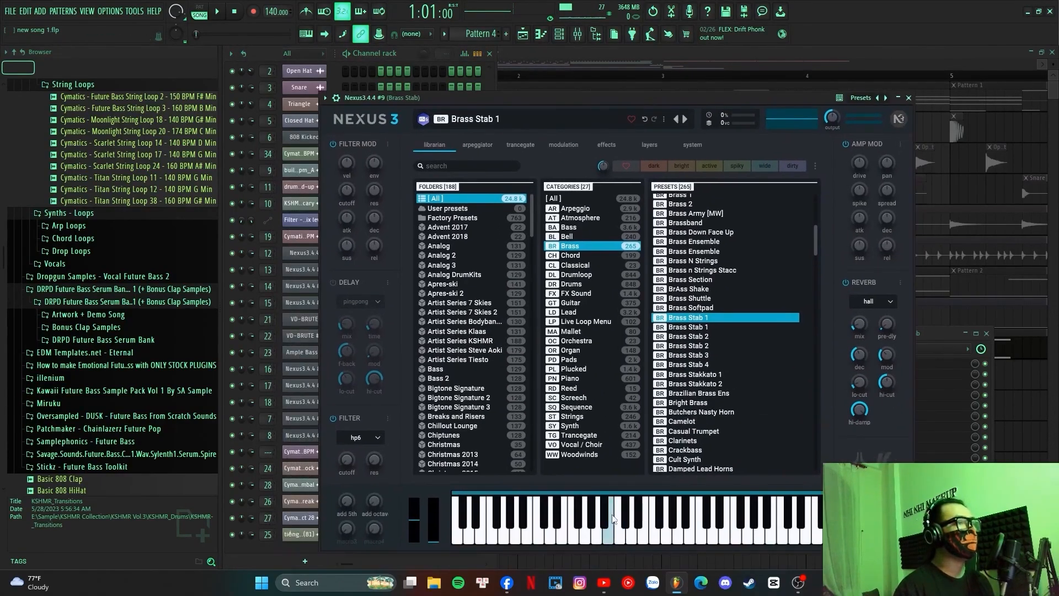
pyautogui.click(620, 524)
pyautogui.click(724, 532)
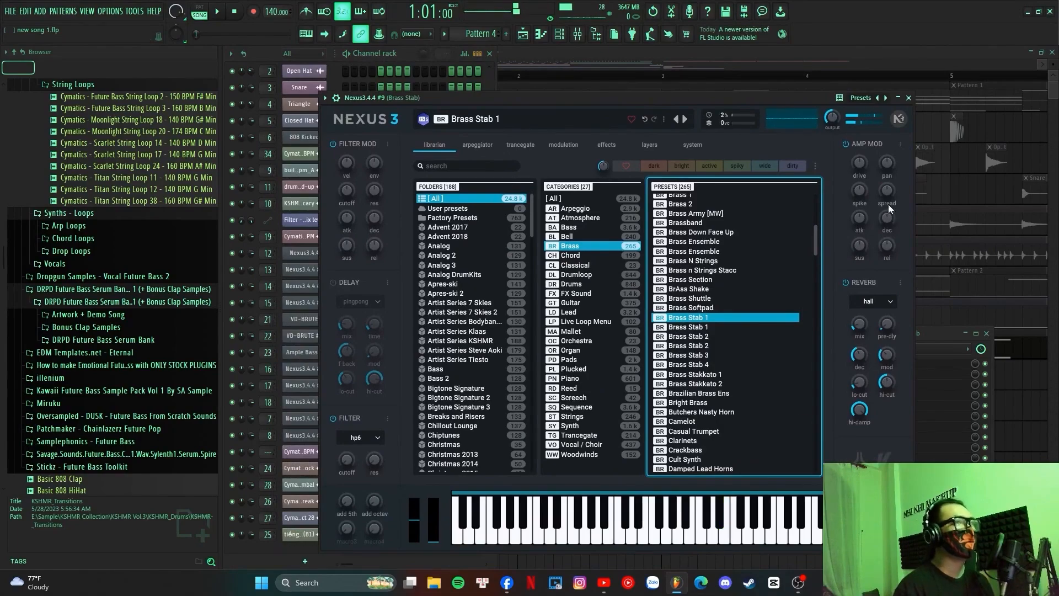
pyautogui.click(909, 97)
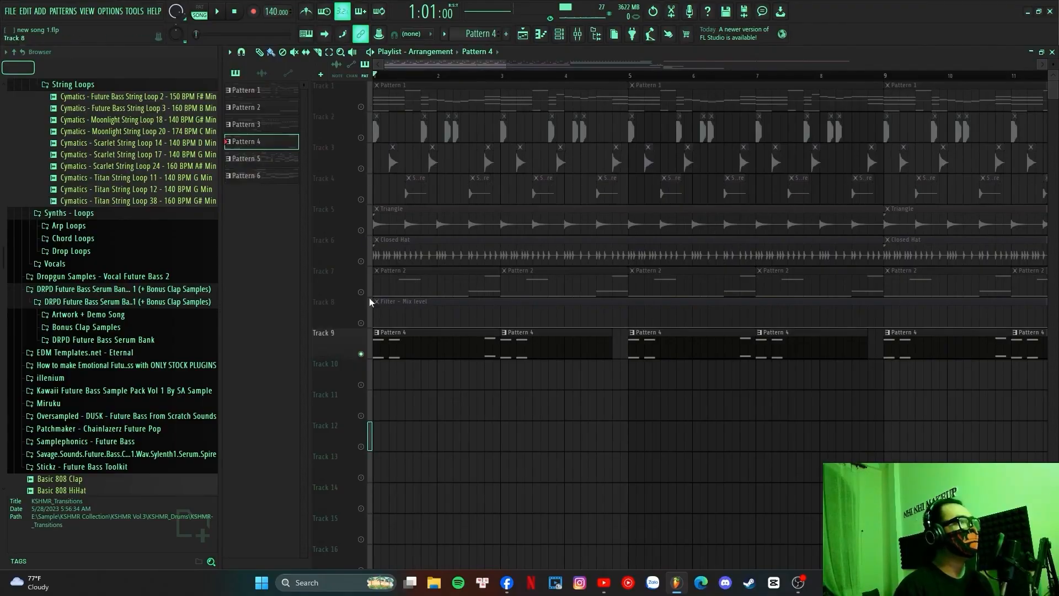
# - Re-enable all playlist tracks and play the arrangement from the start past bar 9
pyautogui.scroll(3, 366, 347)
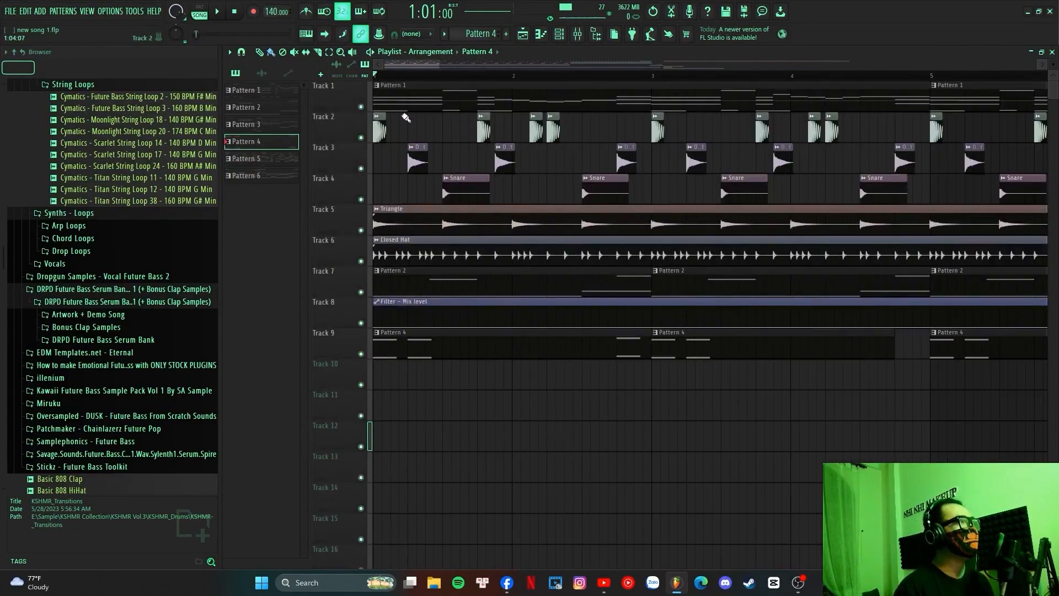
pyautogui.scroll(-2, 570, 333)
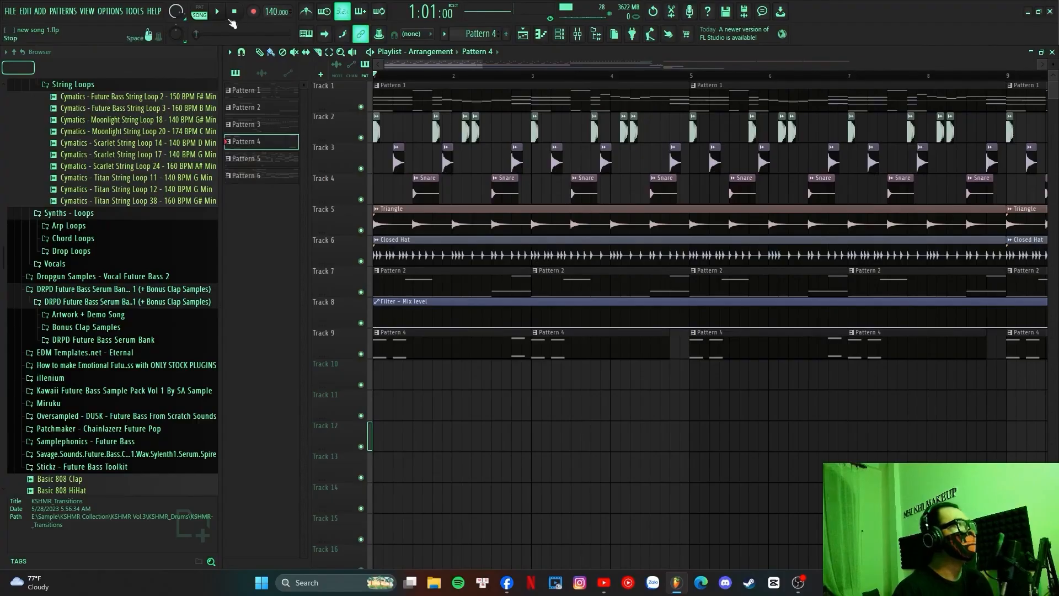
pyautogui.click(221, 16)
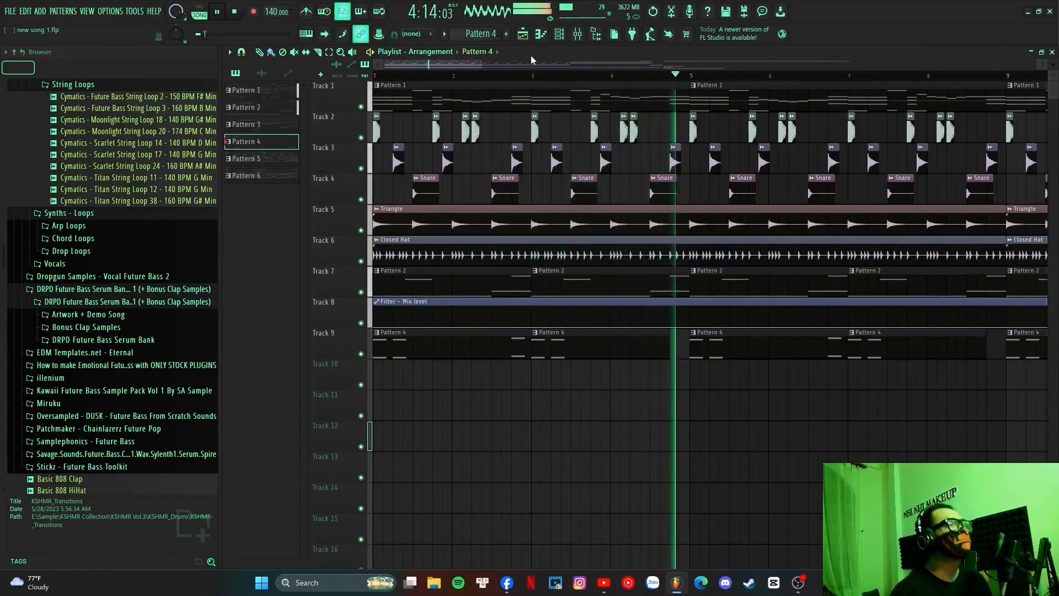
pyautogui.moveTo(486, 63); pyautogui.dragTo(587, 53)
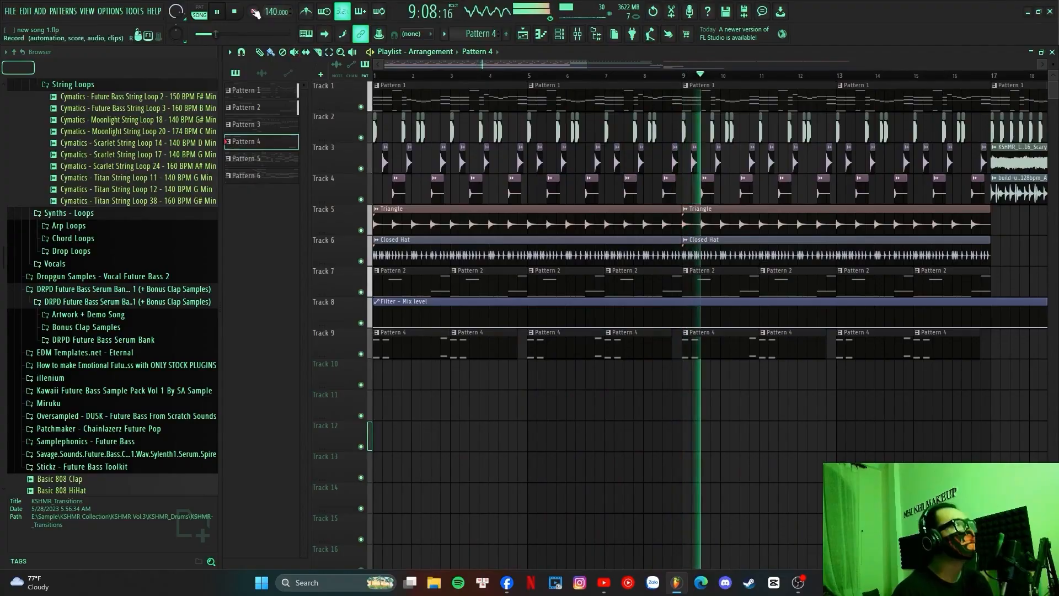
pyautogui.click(235, 12)
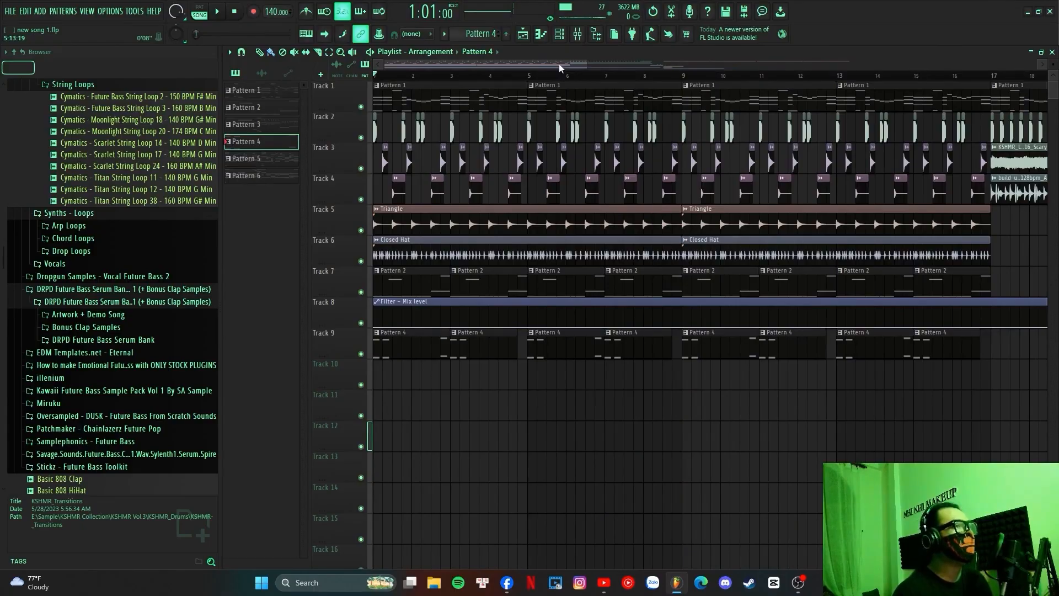
# - Place the playhead at bar 17 and examine the build-up section's kick, sweep and build-up clips up to bar 25
pyautogui.hscroll(5, 625, 88)
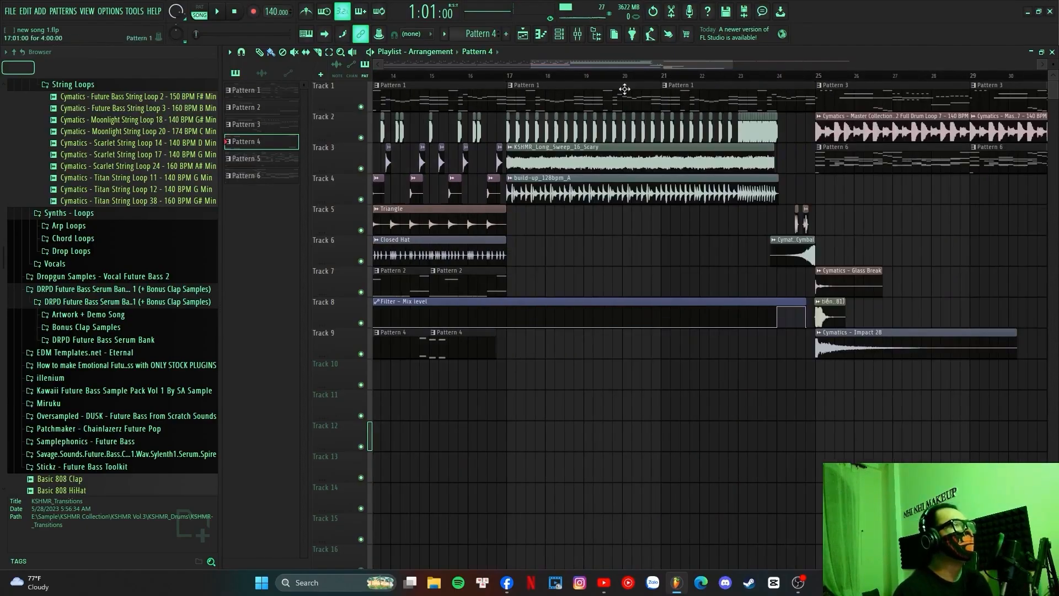
pyautogui.click(505, 75)
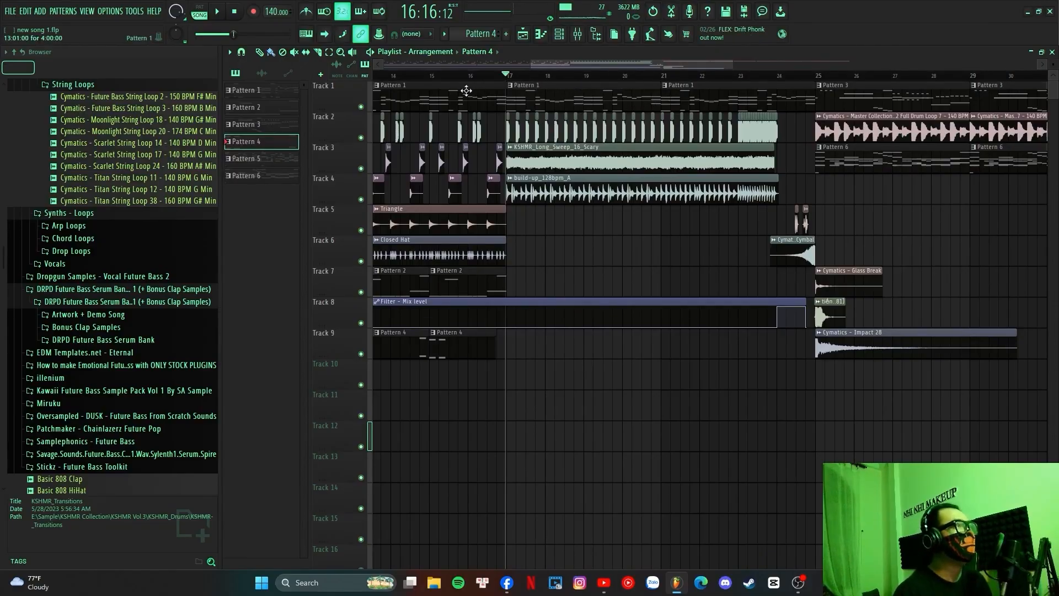
pyautogui.scroll(3, 559, 77)
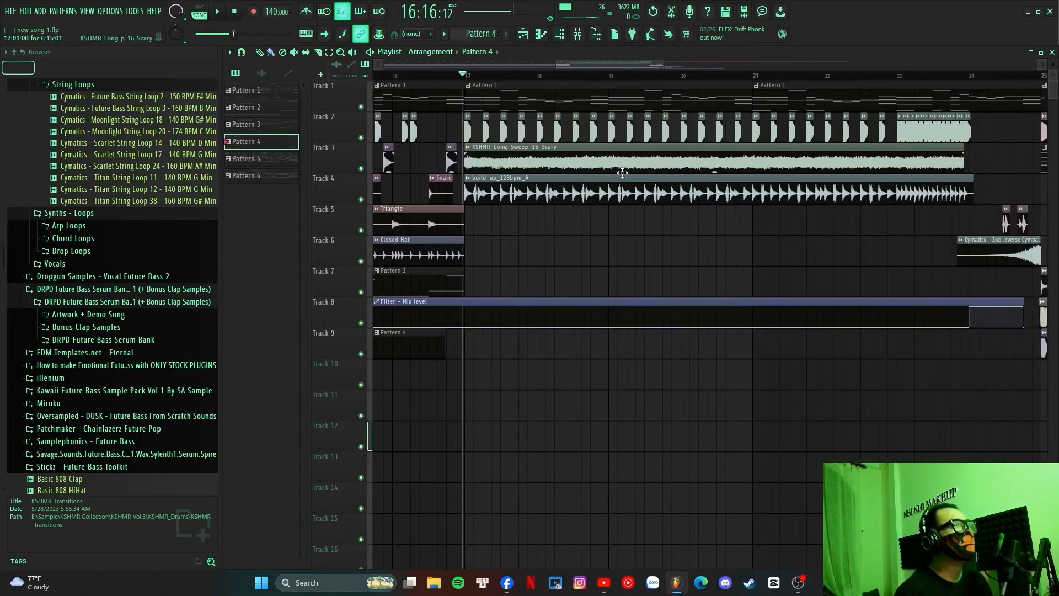
pyautogui.scroll(3, 482, 81)
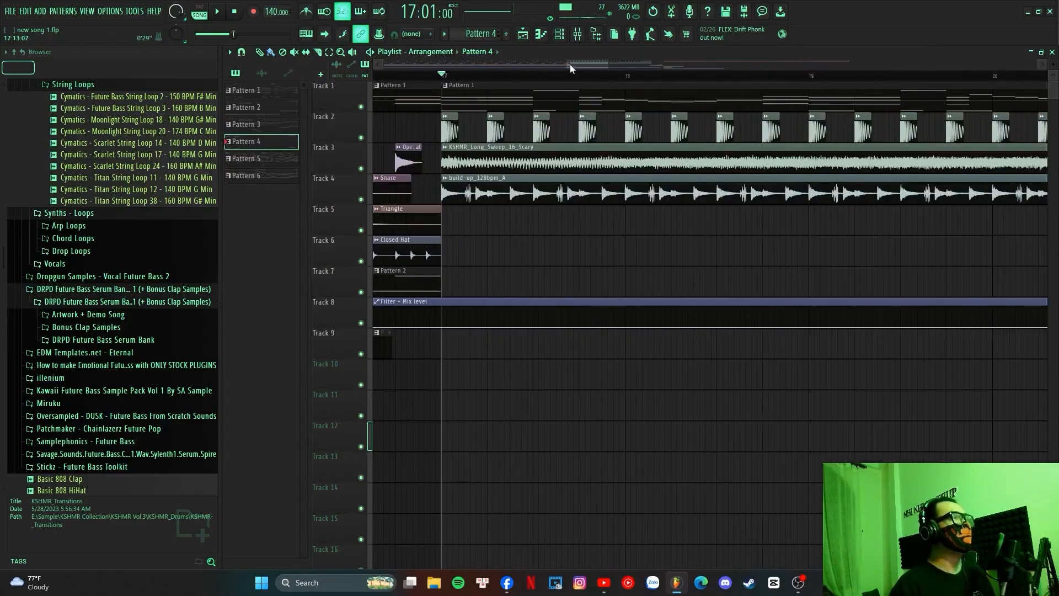
pyautogui.moveTo(570, 64); pyautogui.dragTo(476, 64)
pyautogui.moveTo(559, 65); pyautogui.dragTo(637, 62)
pyautogui.scroll(2, 469, 75)
pyautogui.scroll(2, 475, 79)
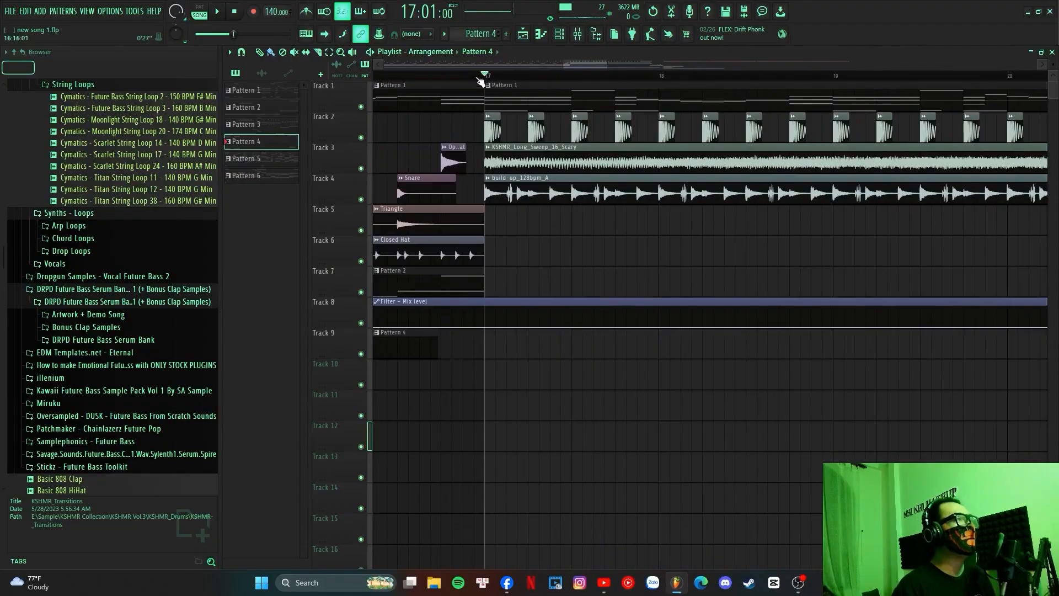
pyautogui.moveTo(606, 64); pyautogui.dragTo(688, 64)
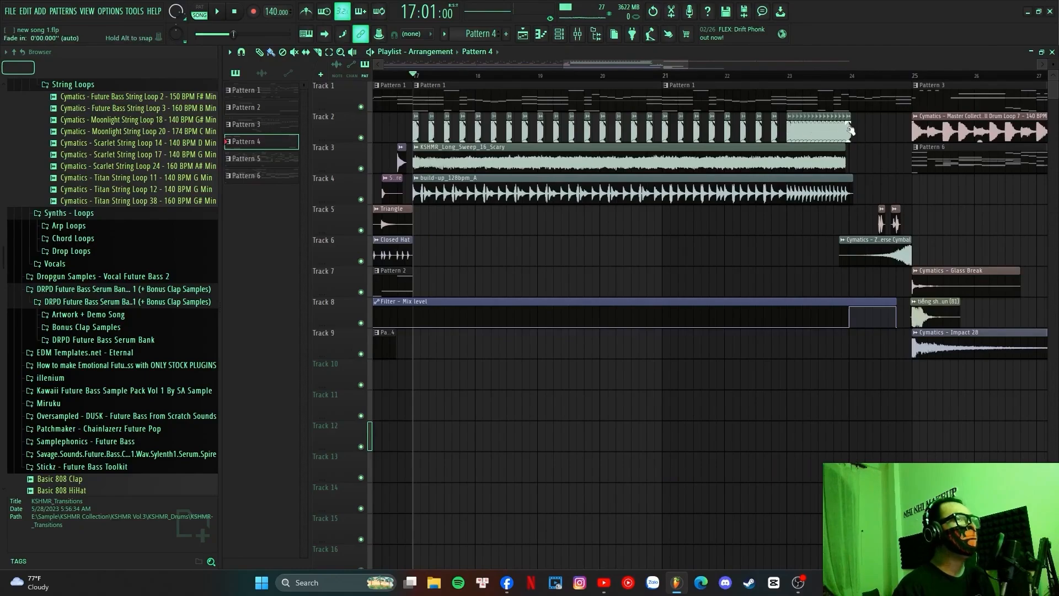
# - Solo Track 2 and play its accelerating kick build-up from bar 17 to near bar 24
pyautogui.rightClick(361, 138)
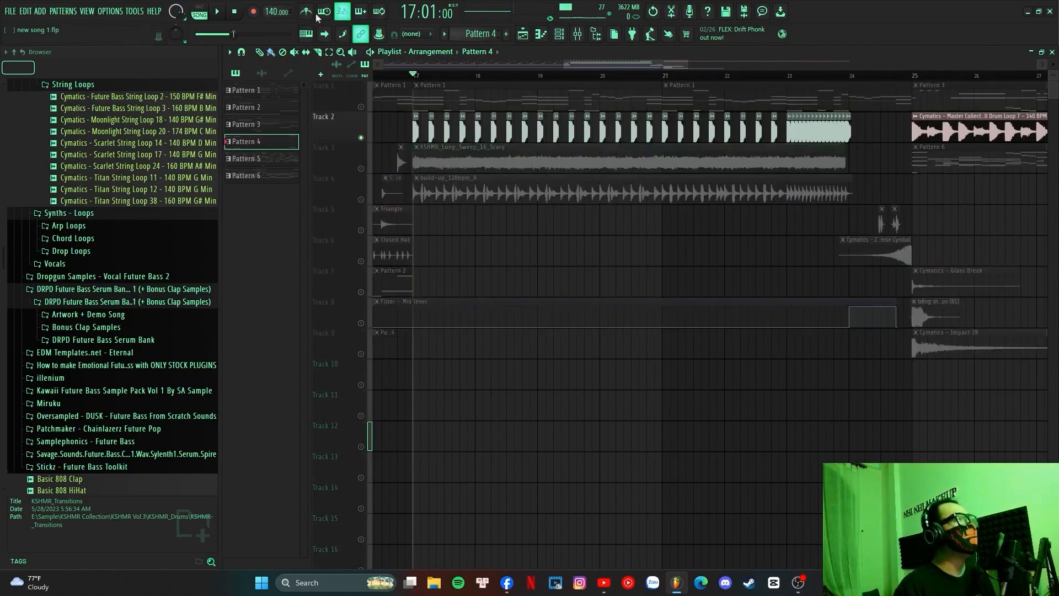
pyautogui.click(223, 15)
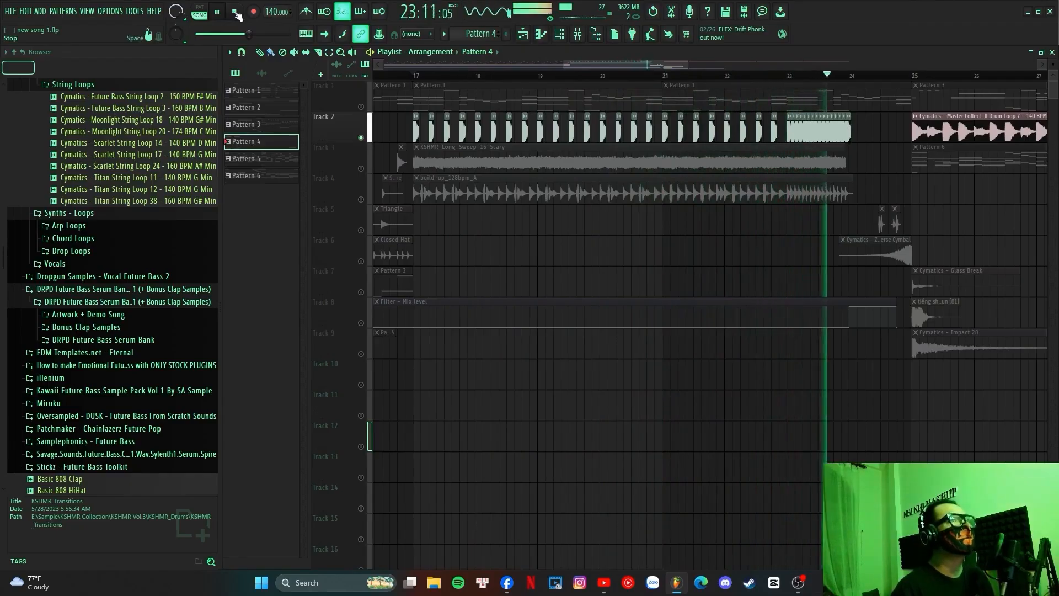
pyautogui.click(235, 12)
# - Solo Track 3, play the KSHMR_Long_Sweep_16_Scary clip from bar 17, and restore all tracks with playback stopped
pyautogui.scroll(2, 424, 161)
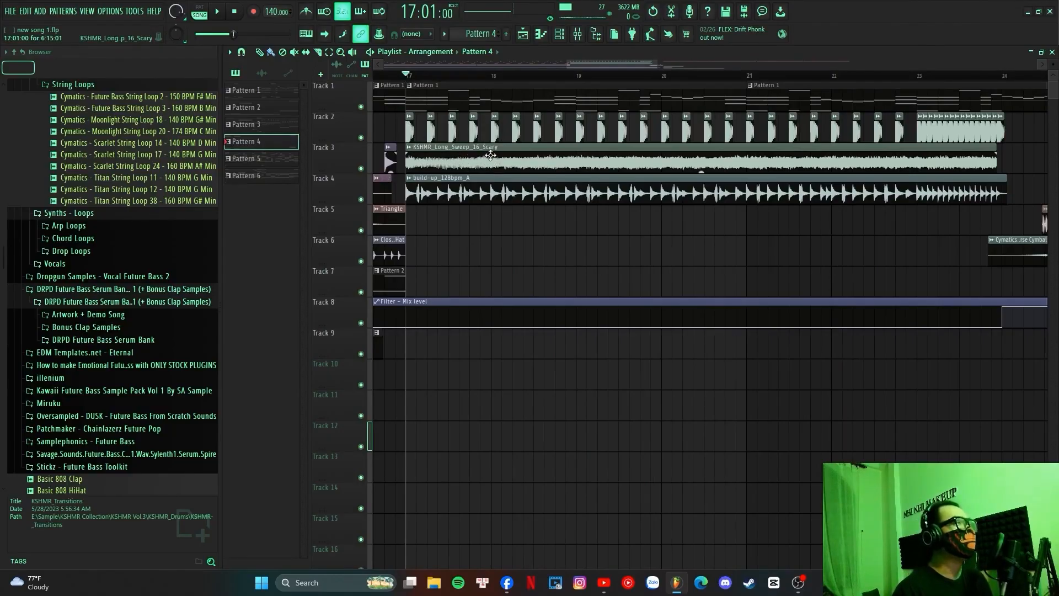
pyautogui.rightClick(362, 168)
pyautogui.click(217, 12)
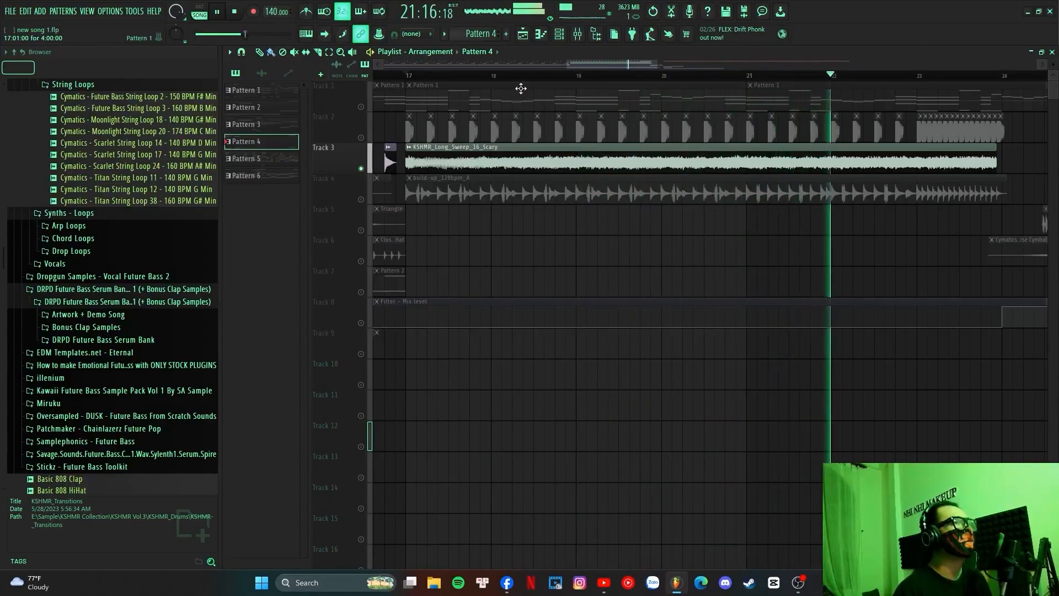
pyautogui.rightClick(362, 169)
pyautogui.press('space')
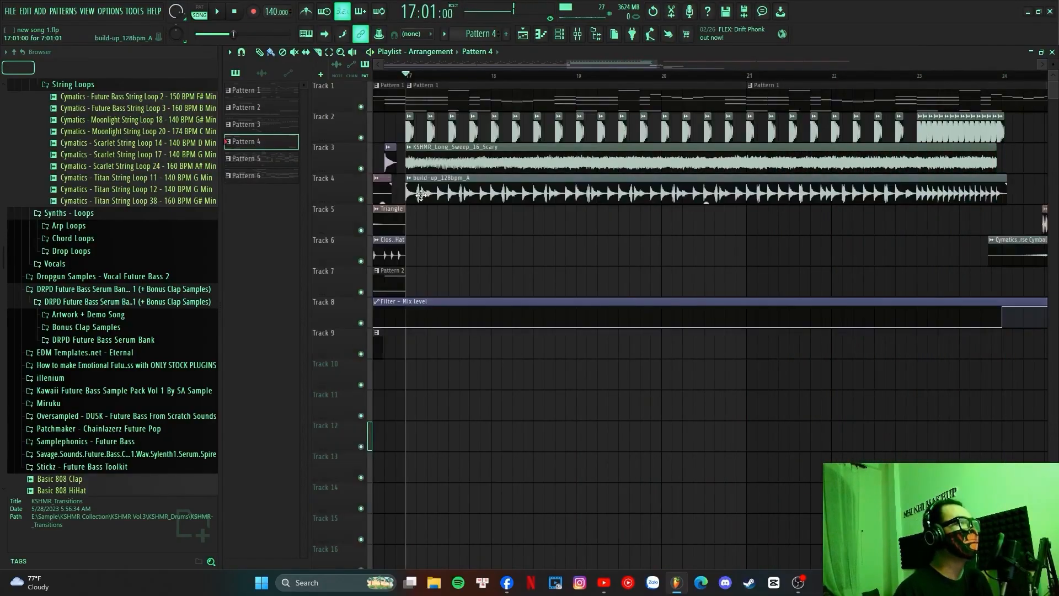
# - Open the build-up_128bpm_A clip's channel settings on Track 4, preview its sample, and close the settings
pyautogui.doubleClick(421, 194)
pyautogui.moveTo(418, 137); pyautogui.dragTo(567, 148)
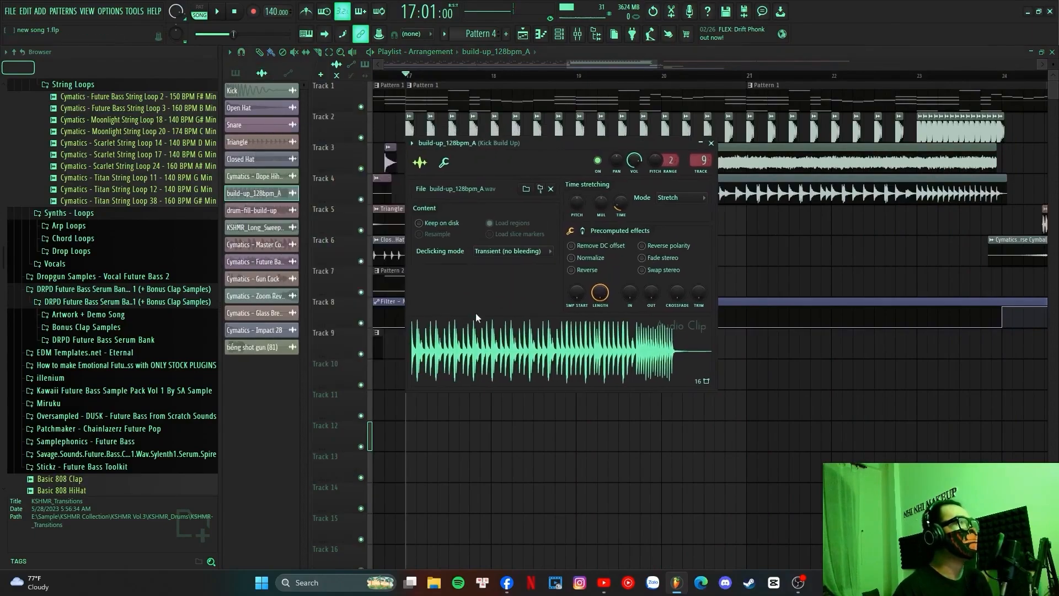
pyautogui.click(503, 345)
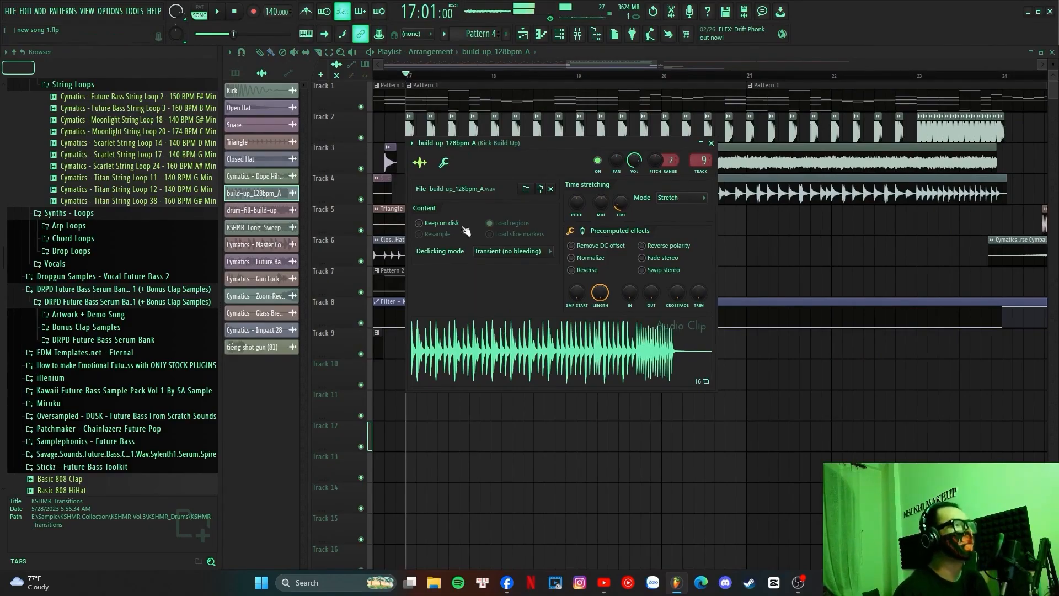
pyautogui.click(711, 144)
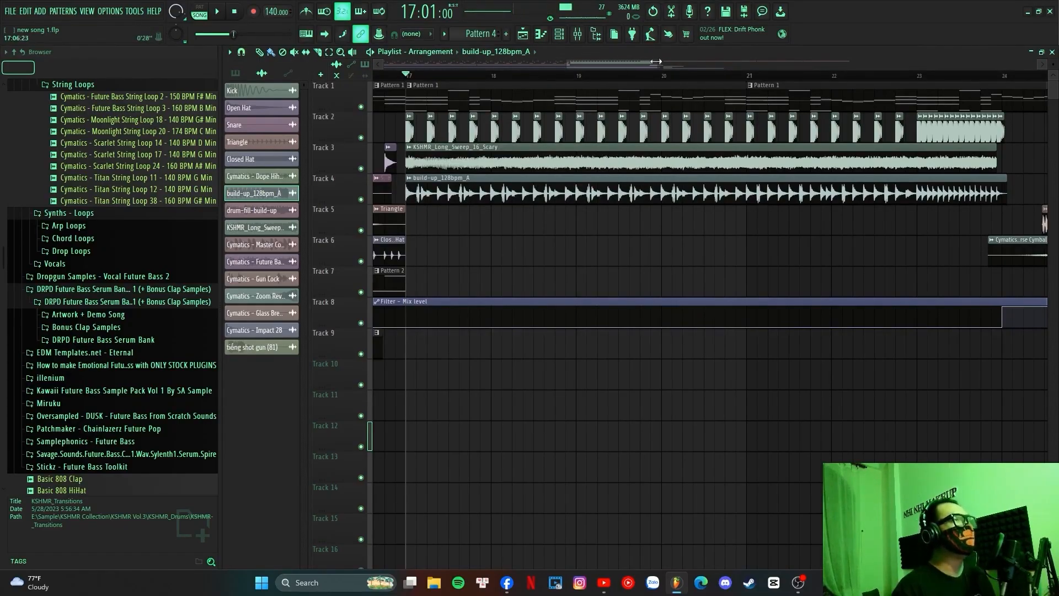
# - Play the full build-up with all tracks enabled from bar 17 to past bar 22 and stop playback
pyautogui.moveTo(656, 61); pyautogui.dragTo(685, 55)
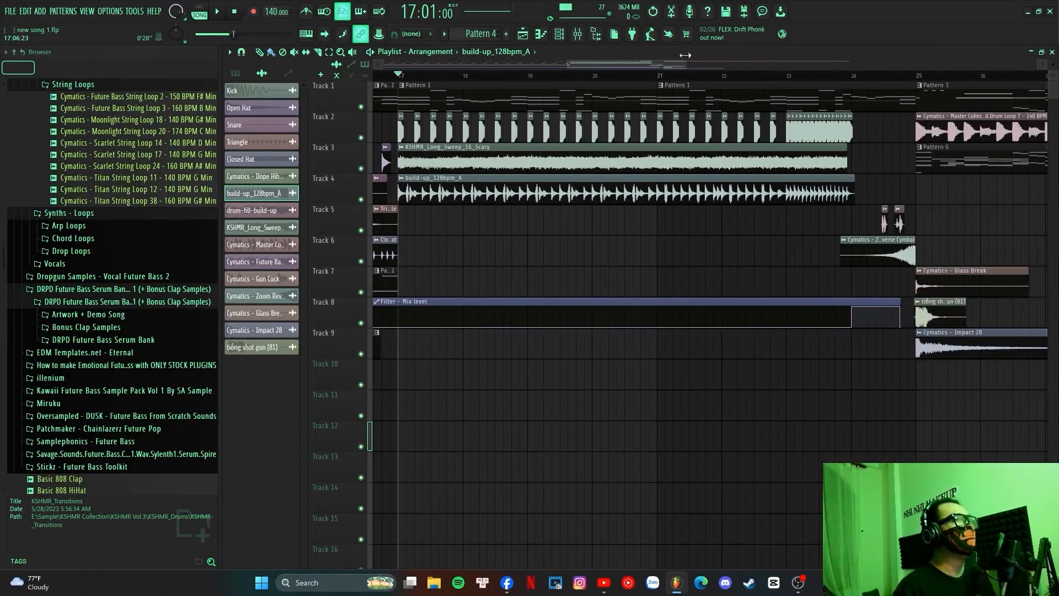
pyautogui.click(218, 13)
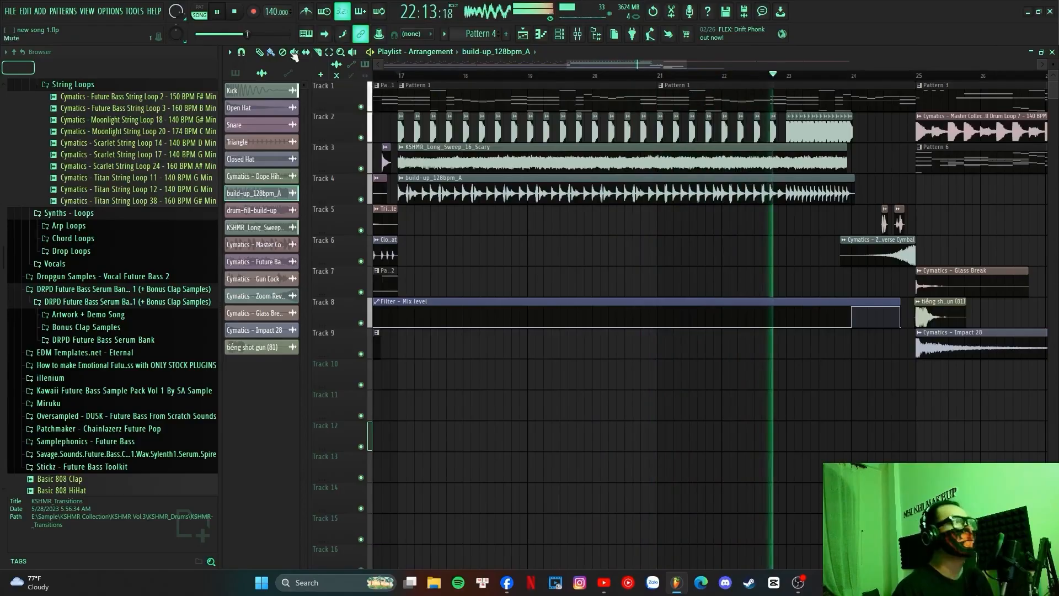
pyautogui.click(241, 22)
# - Mute Track 4, play the build-up from bar 17 to near bar 24 without it, and unmute the track
pyautogui.scroll(-2, 584, 65)
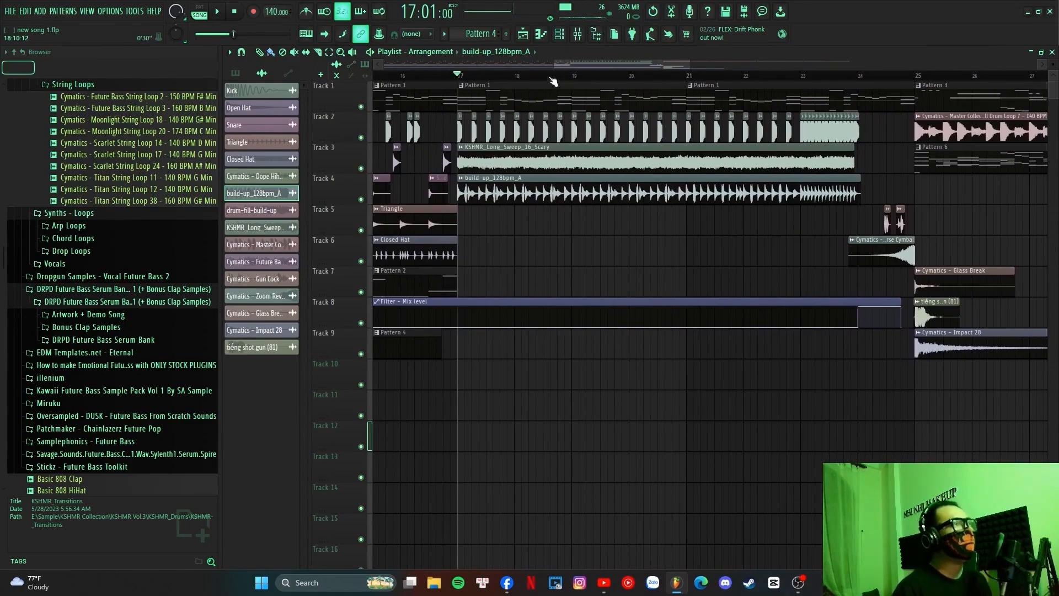
pyautogui.scroll(2, 553, 81)
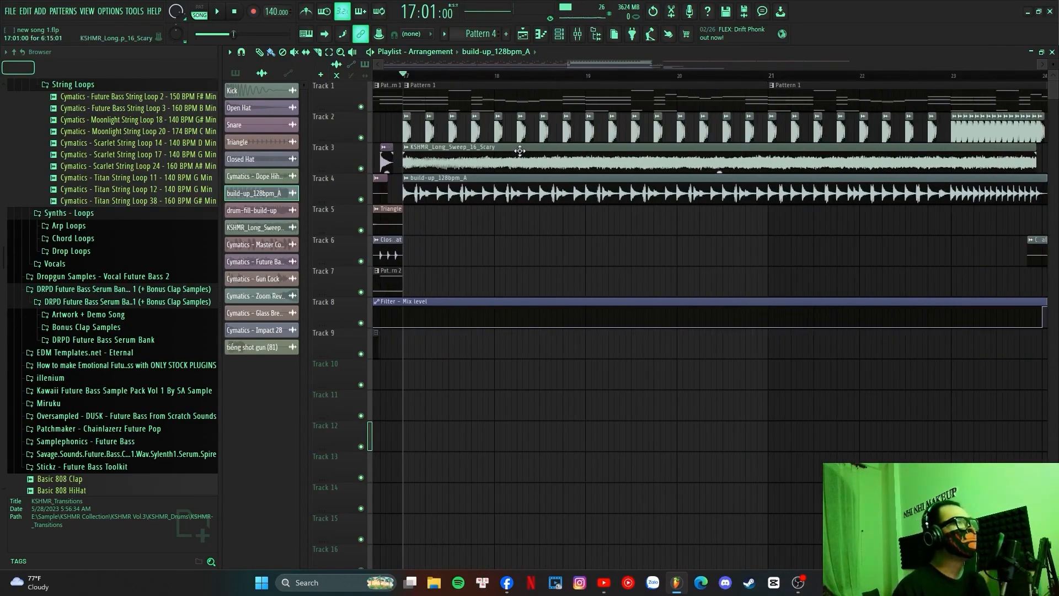
pyautogui.scroll(-2, 530, 84)
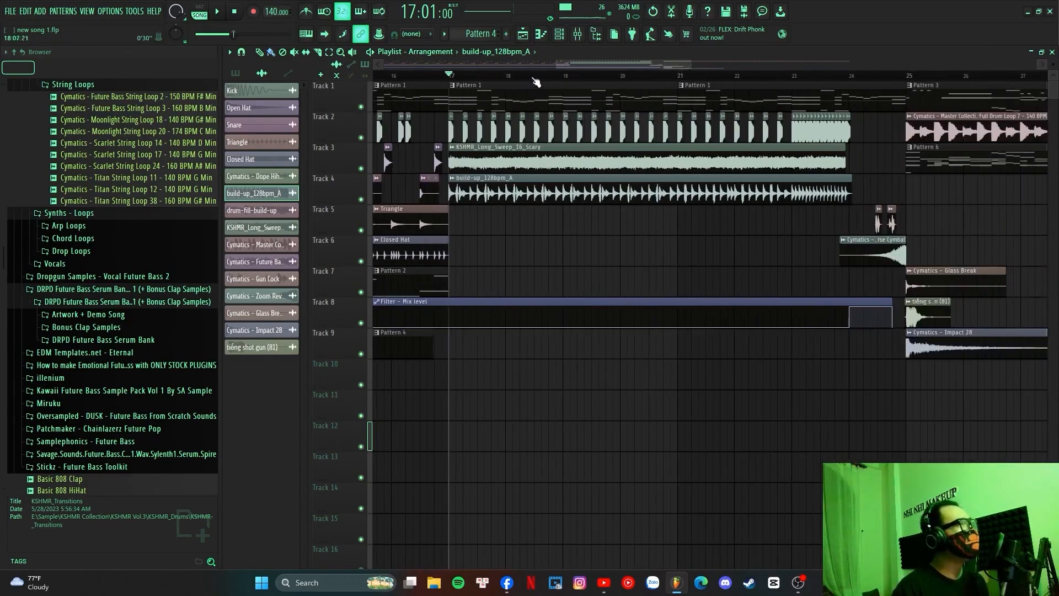
pyautogui.moveTo(688, 64)
pyautogui.mouseDown()
pyautogui.moveTo(697, 64)
pyautogui.moveTo(677, 65)
pyautogui.mouseUp()
pyautogui.scroll(2, 639, 190)
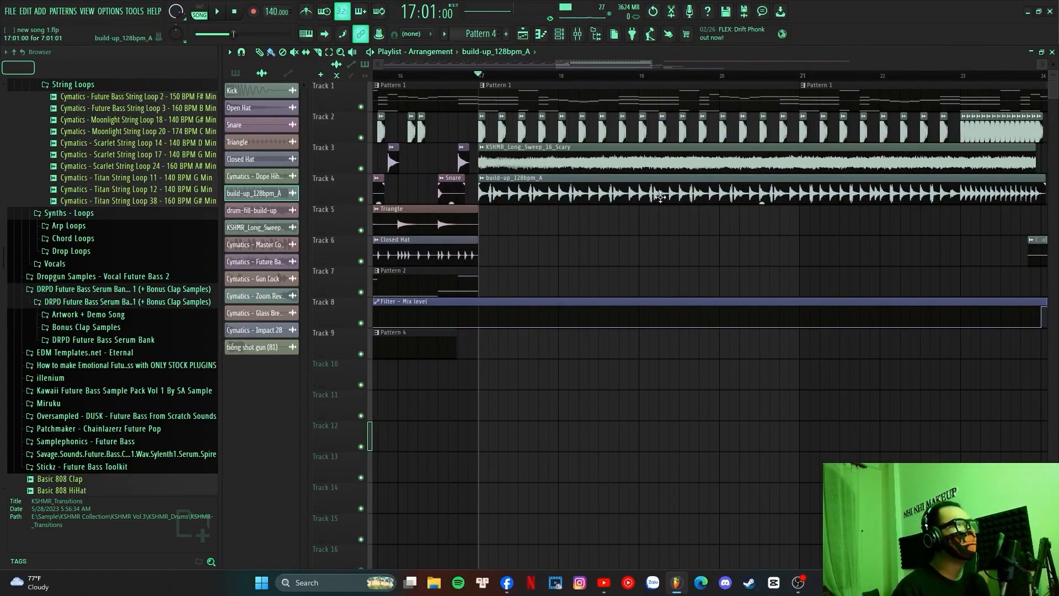
pyautogui.moveTo(650, 62); pyautogui.dragTo(696, 63)
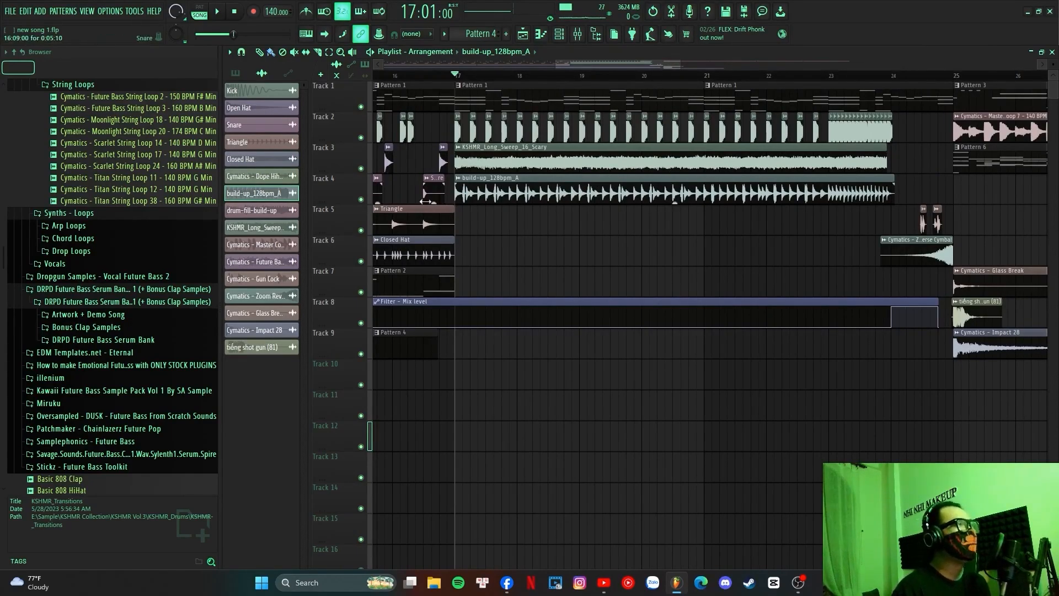
pyautogui.click(361, 200)
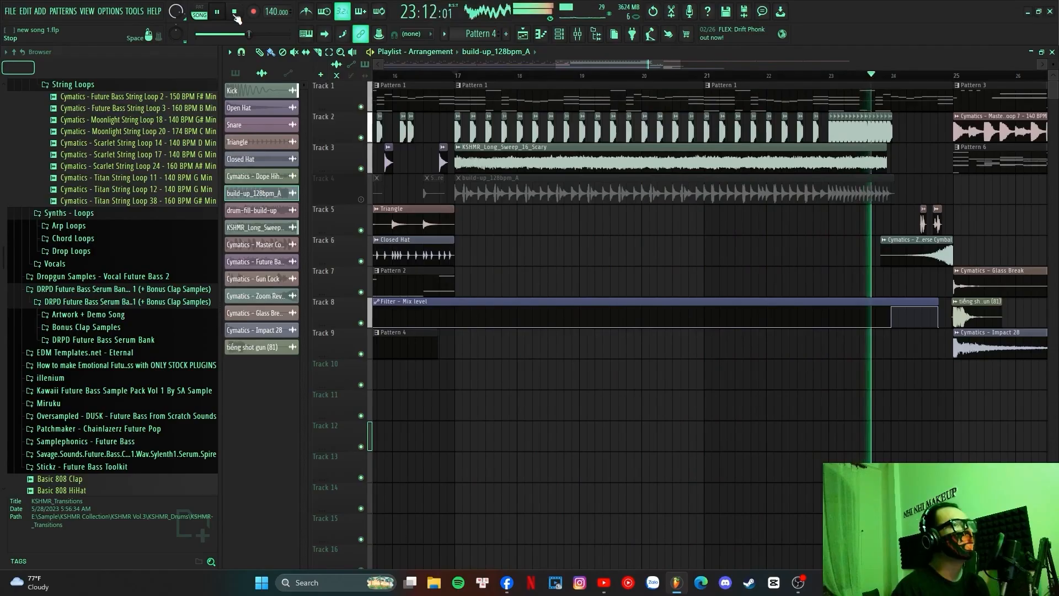
pyautogui.click(235, 15)
pyautogui.click(361, 199)
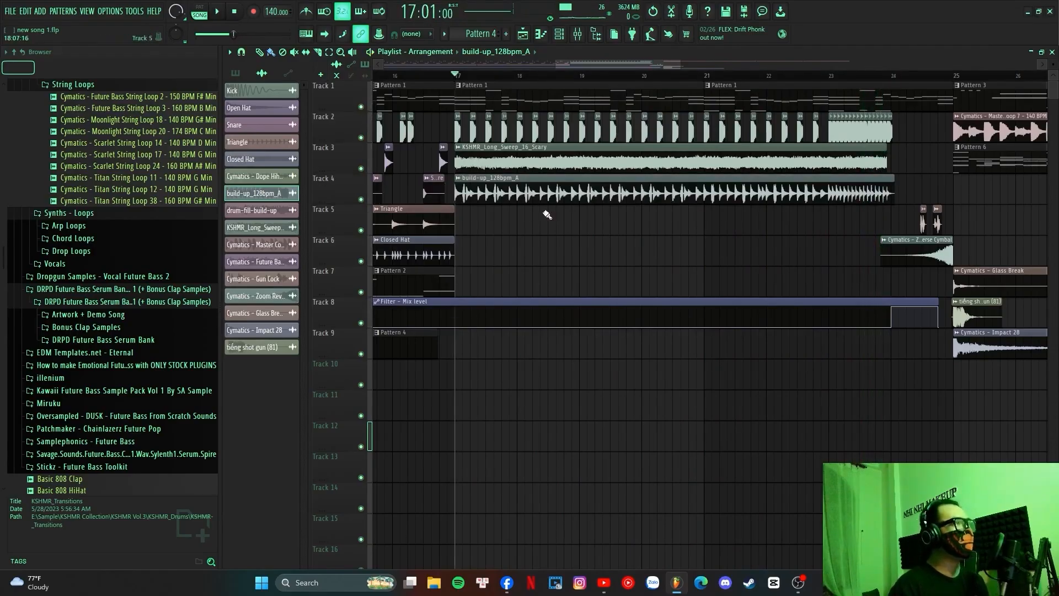
# - Solo Track 6, play its Cymatics - Zoom Reverse Cymbal clip from just before bar 24, and restore all tracks
pyautogui.moveTo(663, 65); pyautogui.dragTo(717, 65)
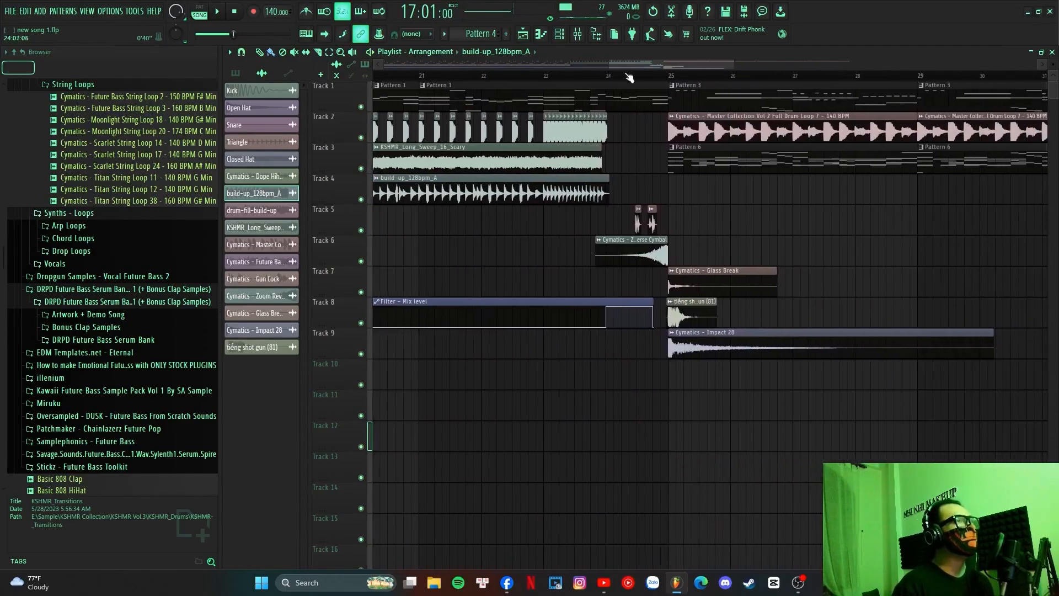
pyautogui.scroll(4, 629, 78)
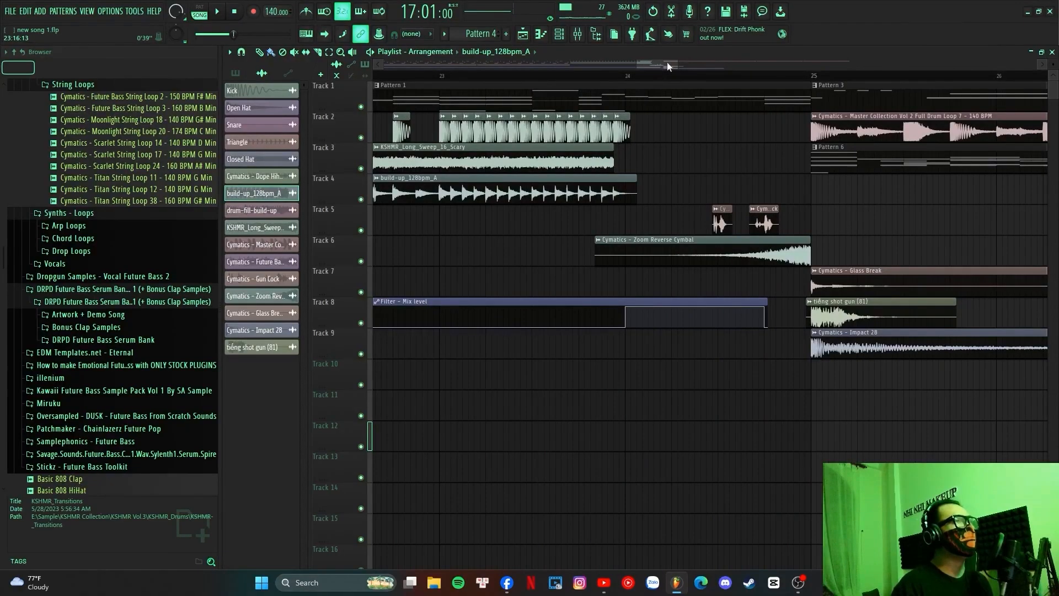
pyautogui.moveTo(677, 64)
pyautogui.mouseDown()
pyautogui.moveTo(689, 64)
pyautogui.moveTo(660, 64)
pyautogui.mouseUp()
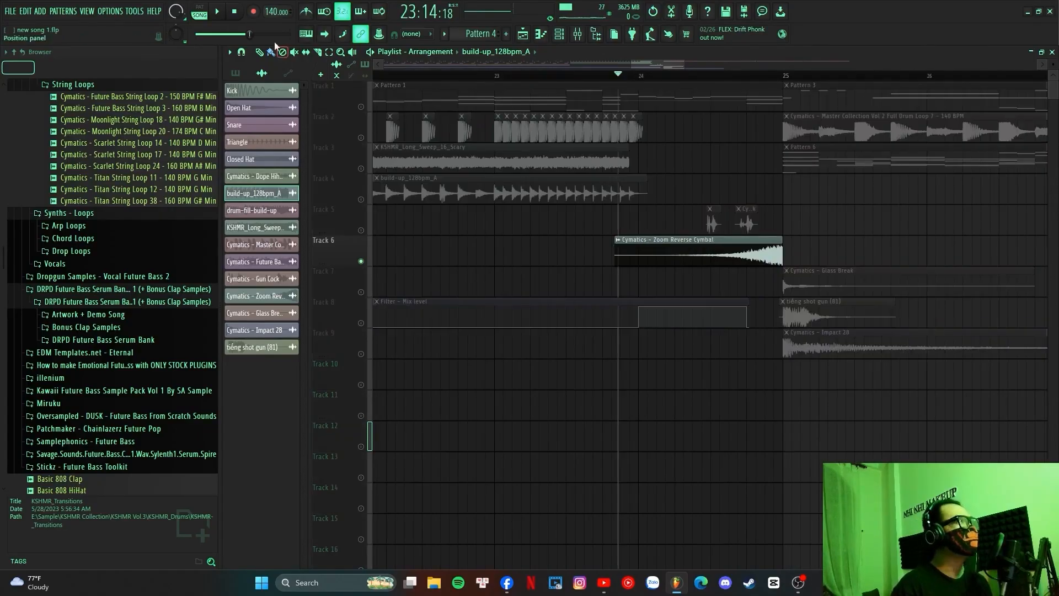
pyautogui.click(218, 11)
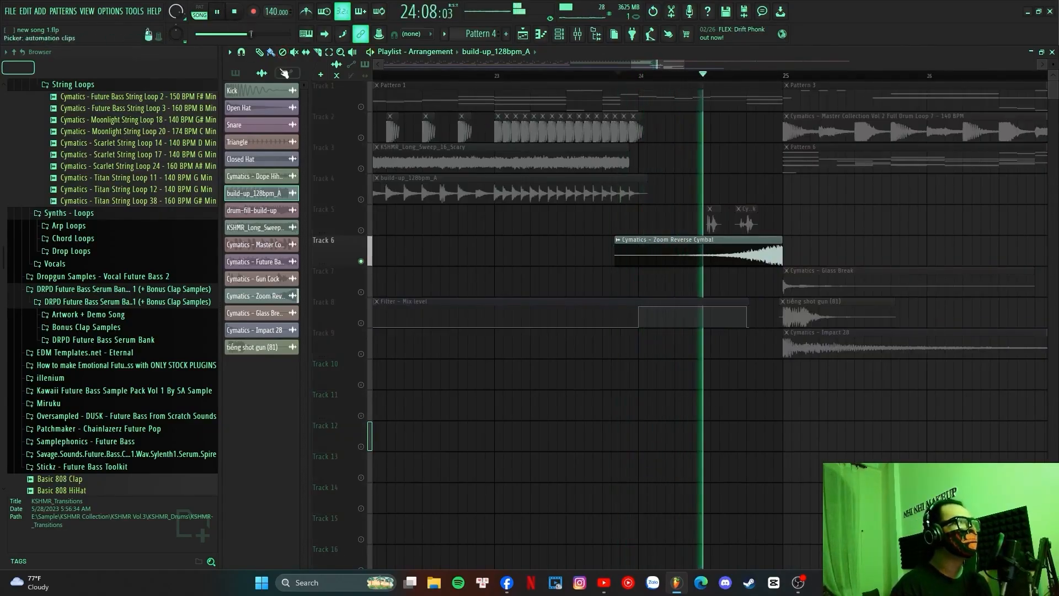
pyautogui.press('space')
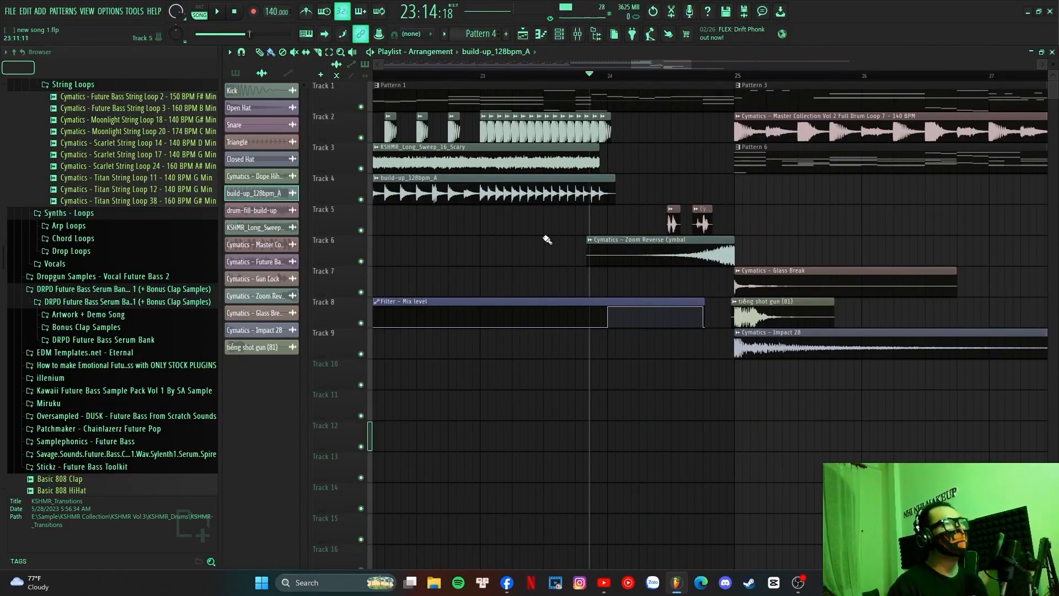
# - Solo Track 5, play its Cymatics - Gun Cock clips from the middle of bar 24, and restore all tracks
pyautogui.scroll(3, 682, 83)
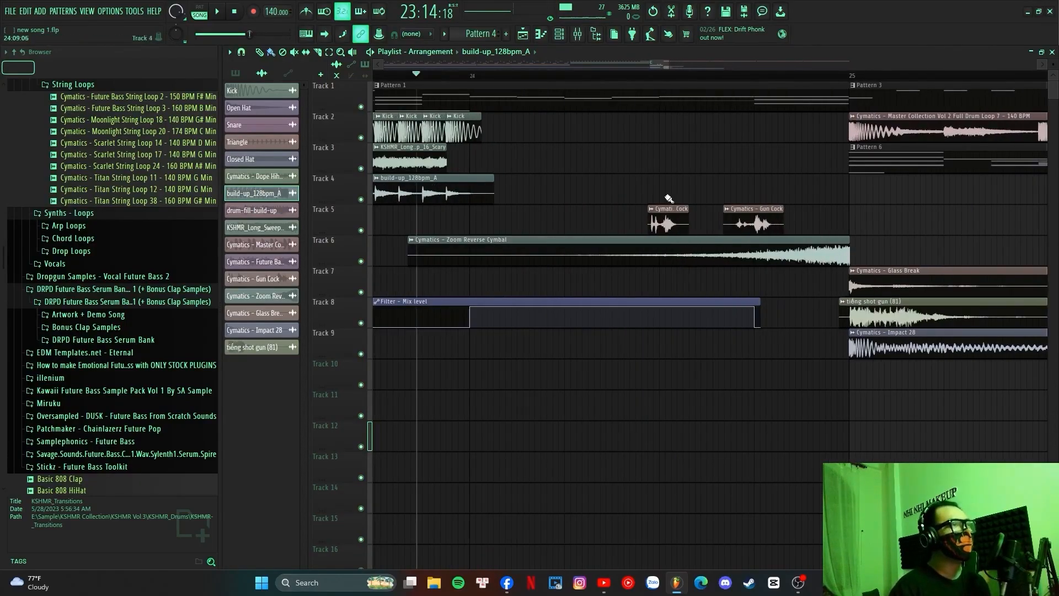
pyautogui.rightClick(361, 230)
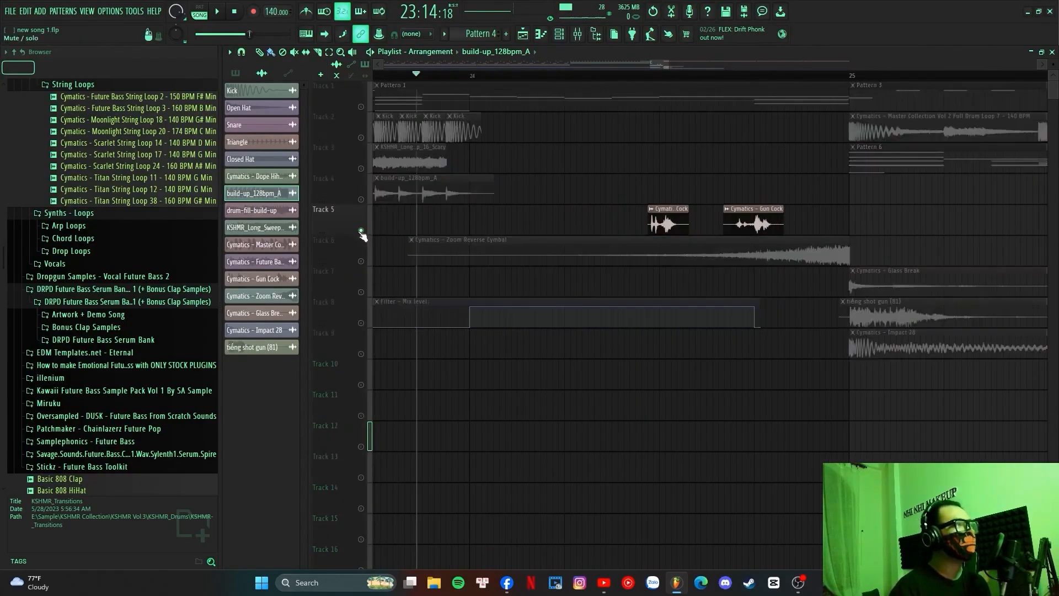
pyautogui.click(639, 79)
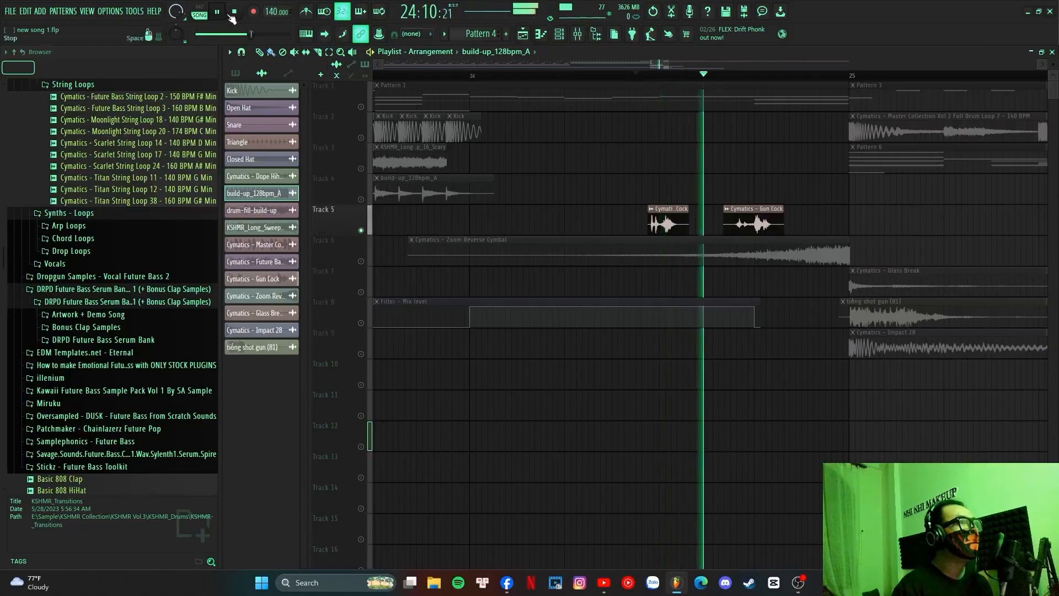
pyautogui.press('space')
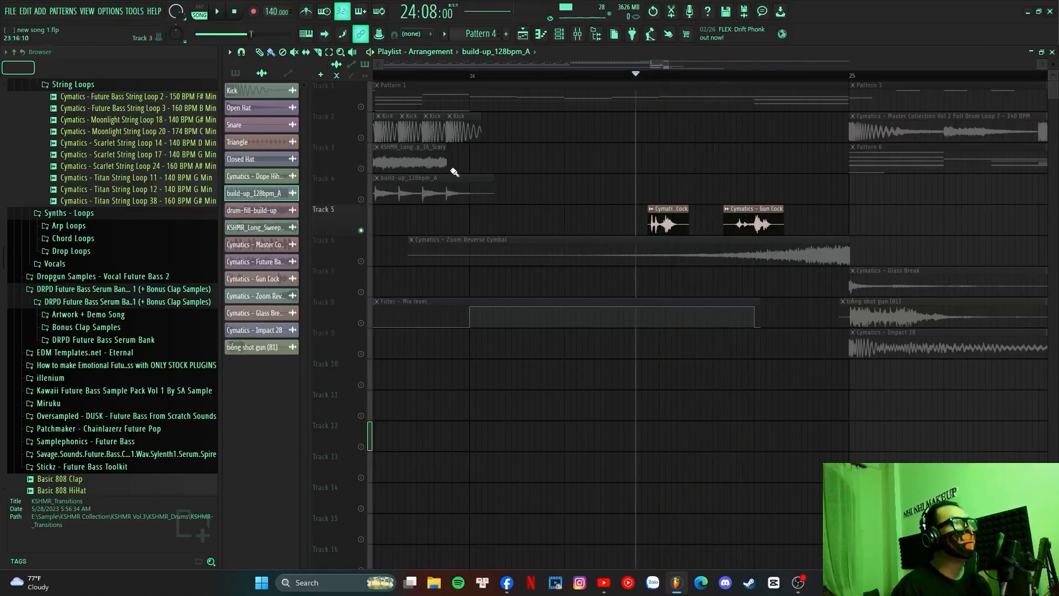
pyautogui.rightClick(361, 231)
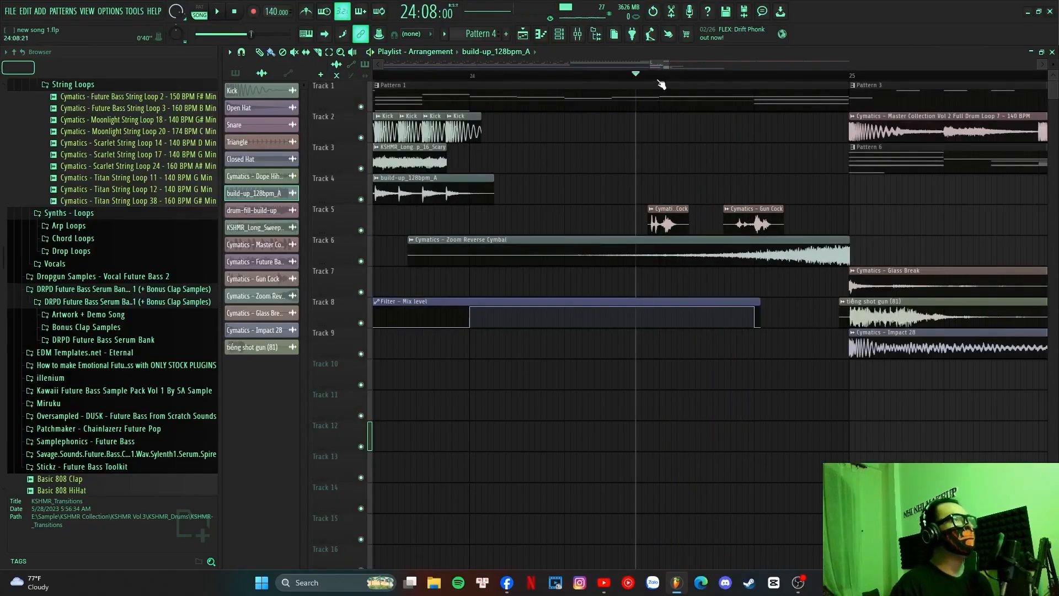
# - Play Track 1 with only Track 8's Filter - Mix level automation also enabled, starting near the end of bar 23
pyautogui.moveTo(668, 65); pyautogui.dragTo(378, 61)
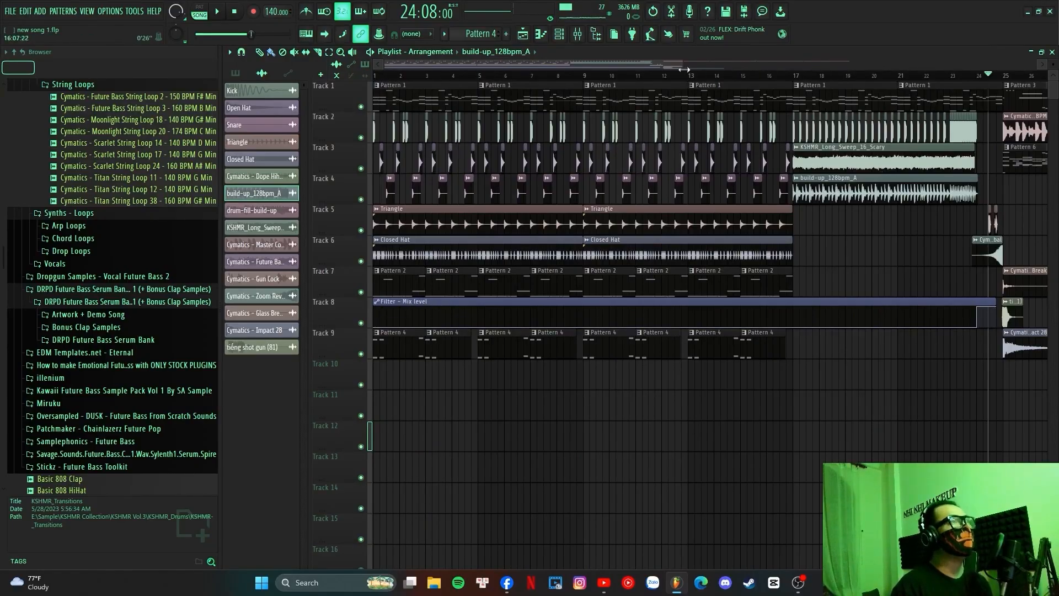
pyautogui.moveTo(684, 70); pyautogui.dragTo(583, 59)
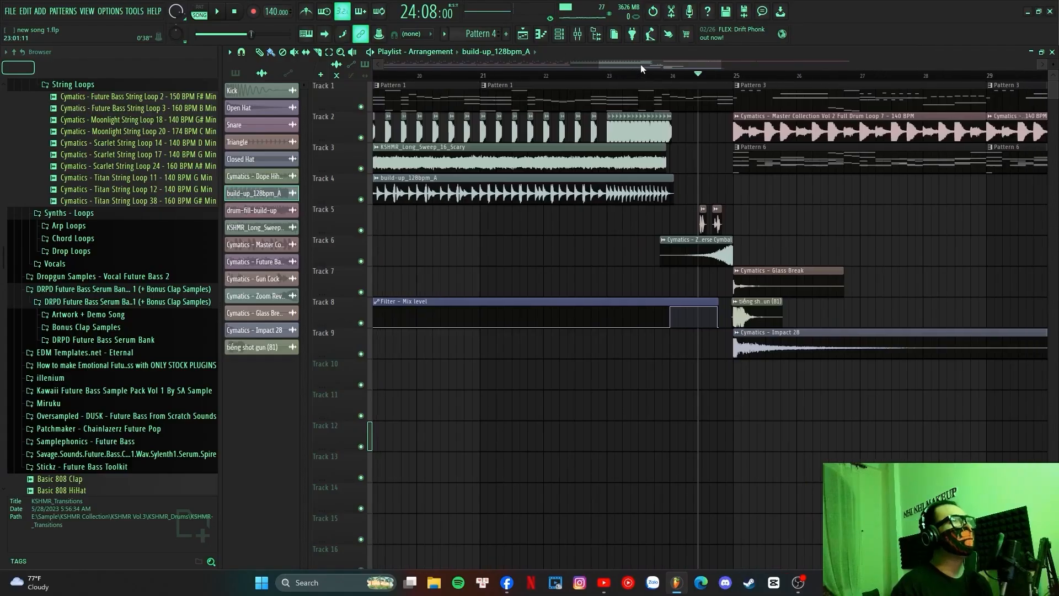
pyautogui.moveTo(640, 64); pyautogui.dragTo(633, 78)
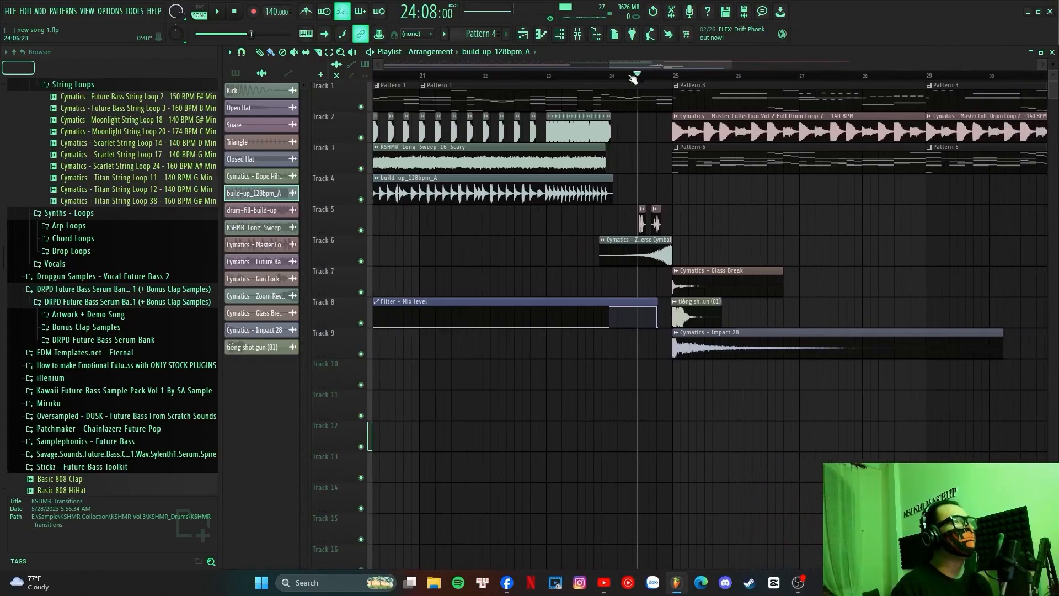
pyautogui.click(606, 79)
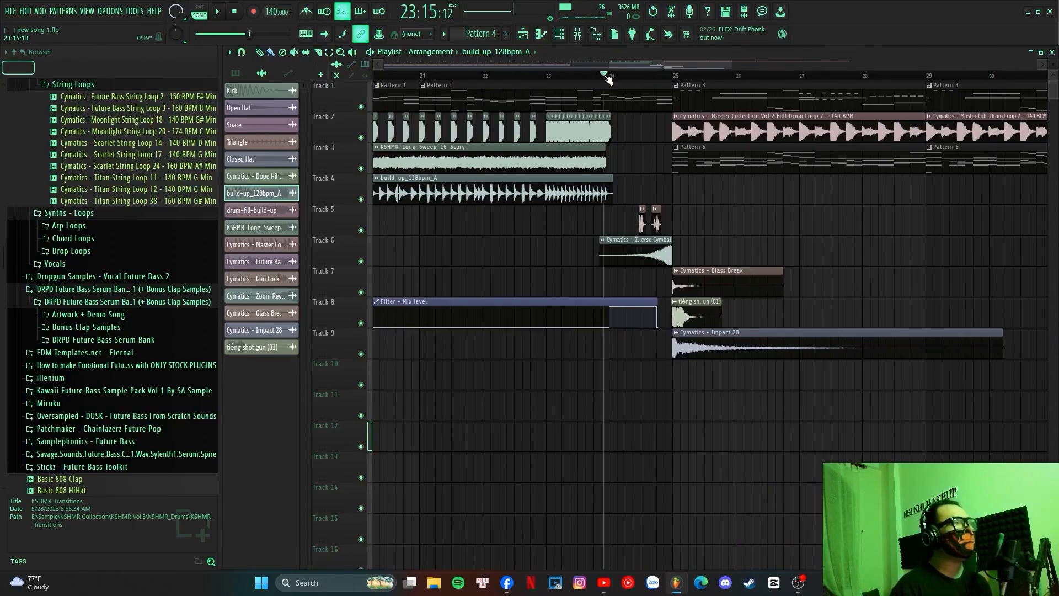
pyautogui.moveTo(609, 64); pyautogui.dragTo(372, 65)
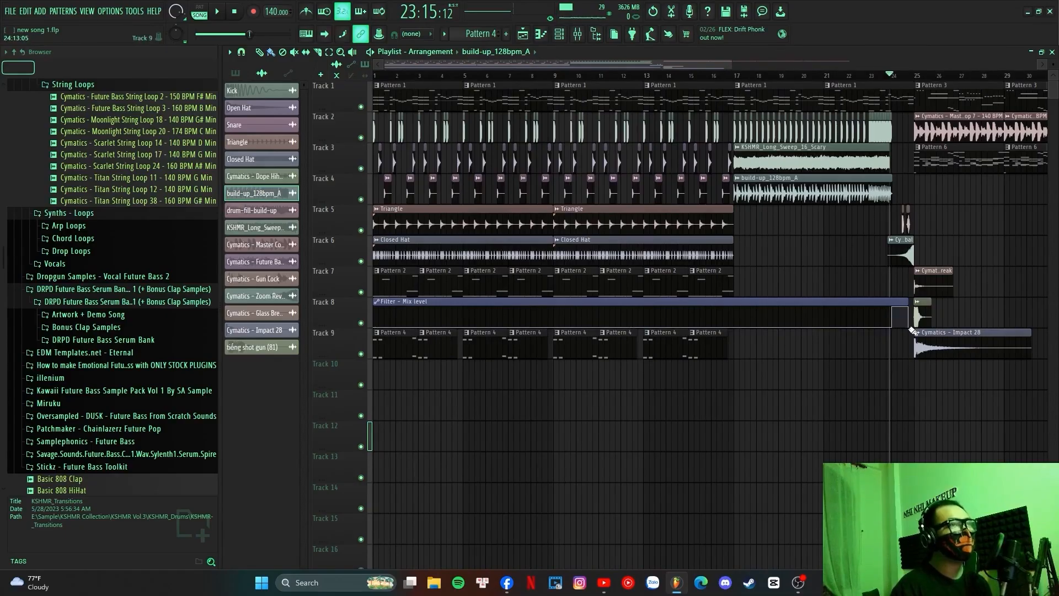
pyautogui.scroll(5, 537, 69)
pyautogui.click(567, 77)
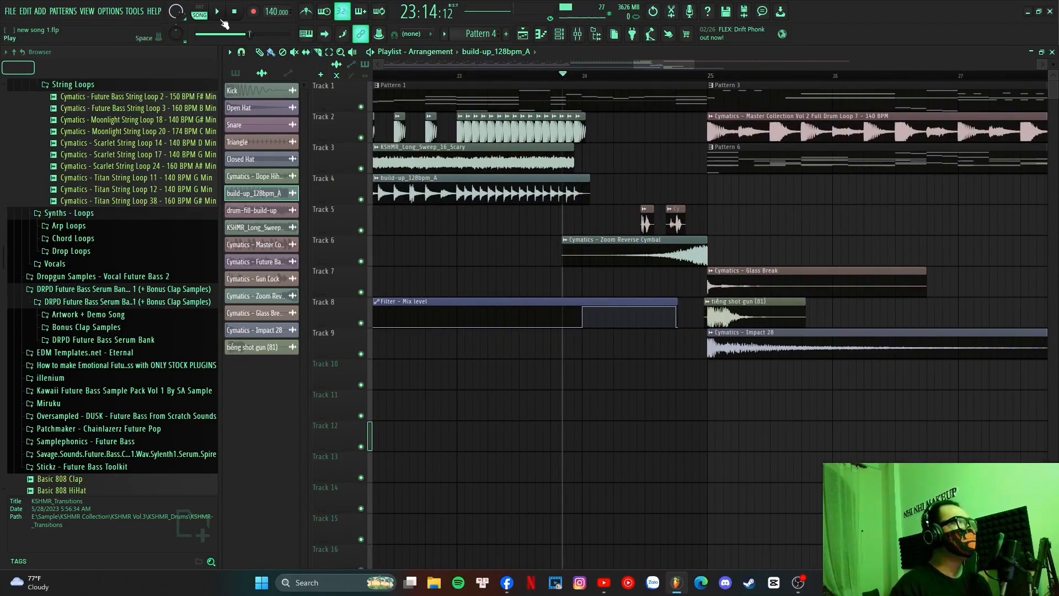
pyautogui.rightClick(361, 106)
pyautogui.click(360, 323)
pyautogui.click(219, 14)
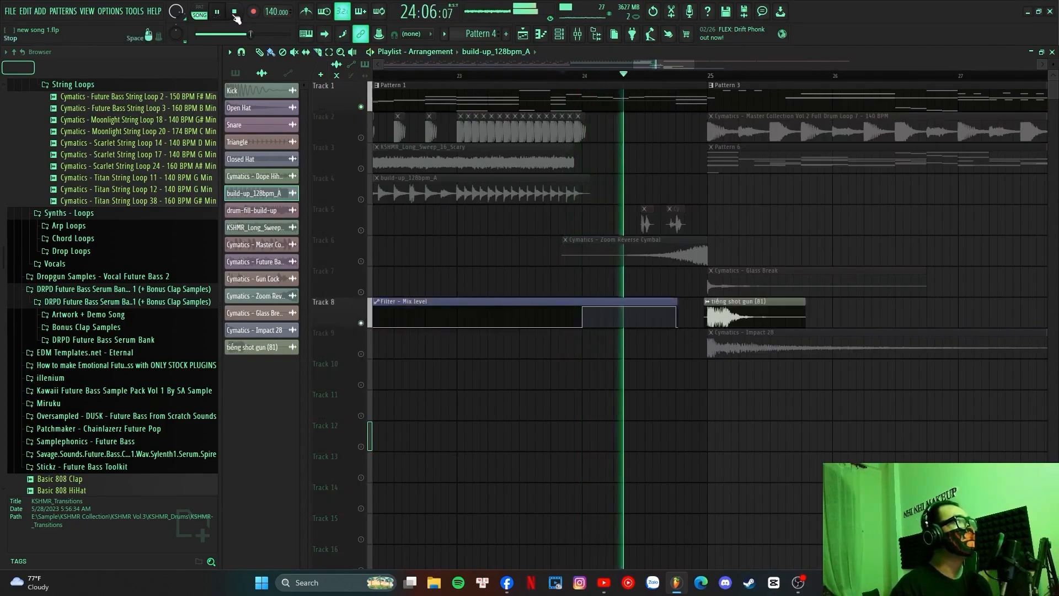
pyautogui.click(234, 12)
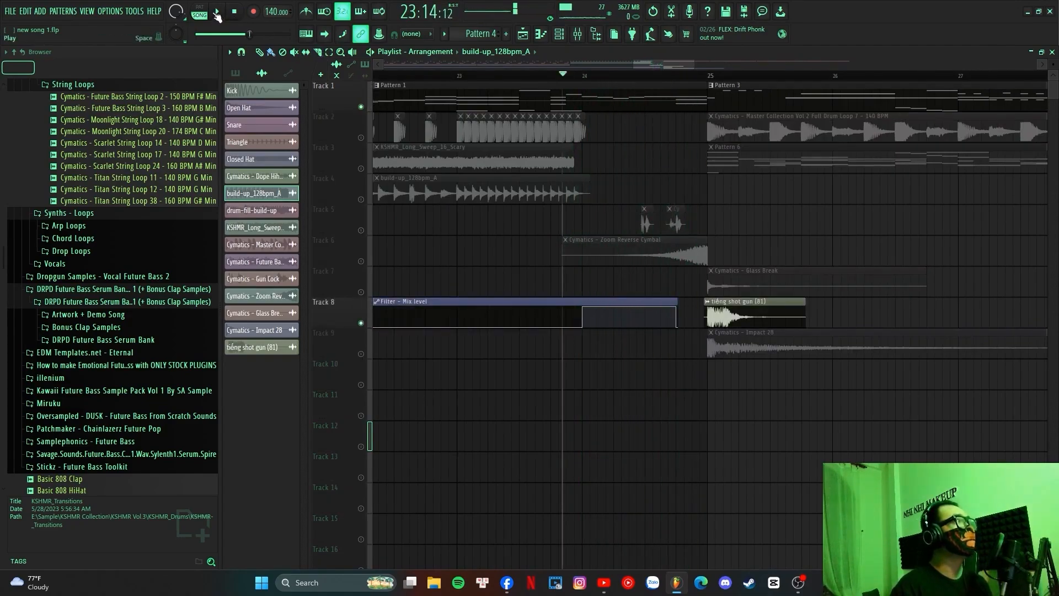
# - Inspect the end of the filter automation before bar 25, select Track 1's Pattern 1 clip, and re-enable all tracks
pyautogui.keyDown('ctrl'); pyautogui.scroll(5, 680, 252); pyautogui.keyUp('ctrl')
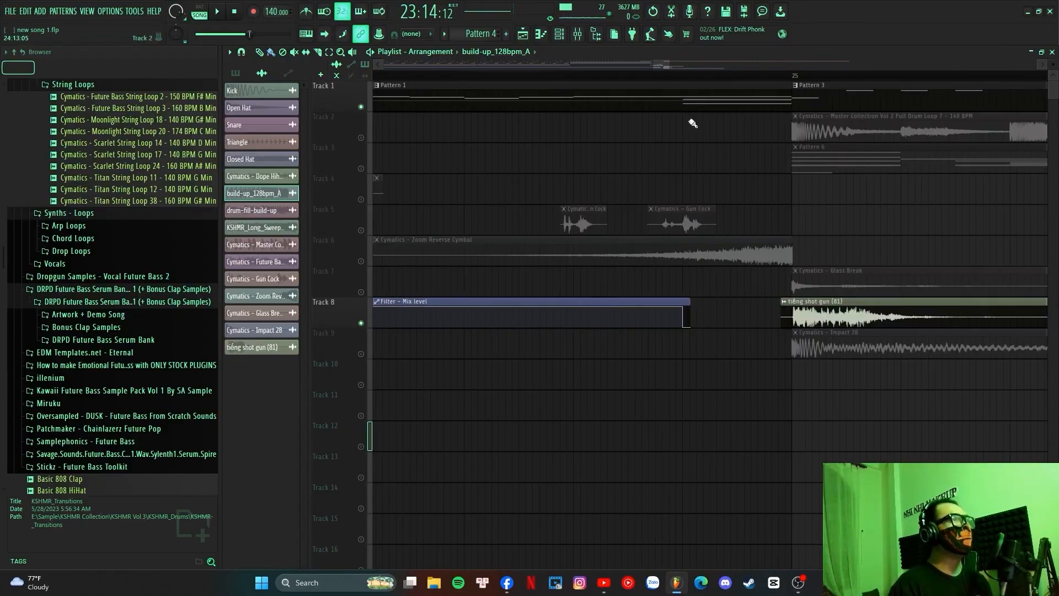
pyautogui.keyDown('ctrl'); pyautogui.scroll(-2, 693, 123); pyautogui.keyUp('ctrl')
pyautogui.click(716, 104)
pyautogui.scroll(-6, 738, 81)
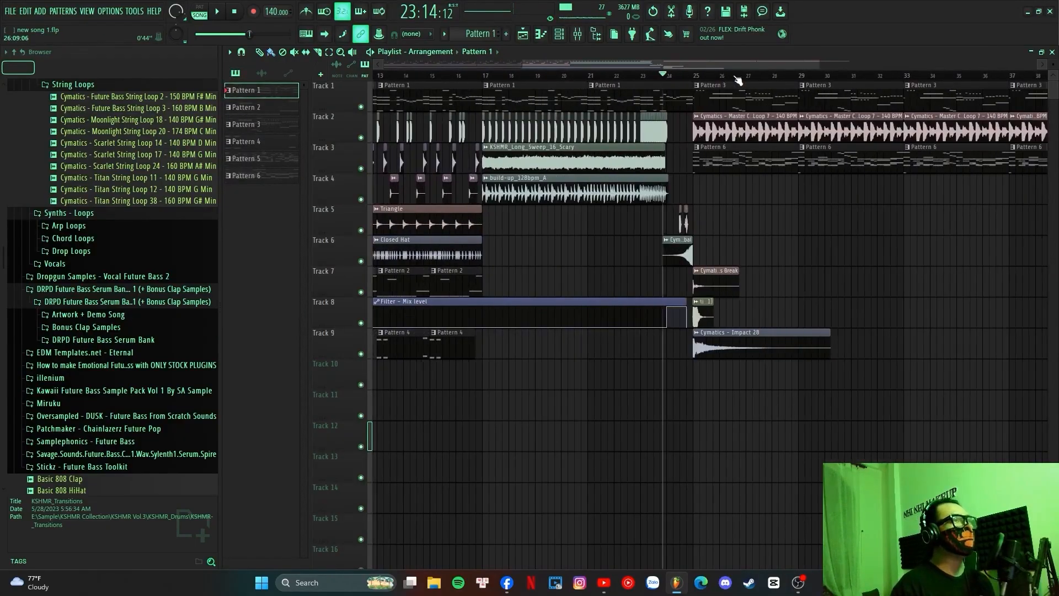
# - Place the playhead just before bar 25 and examine the glass break, gunshot and impact clips starting the drop
pyautogui.moveTo(713, 65); pyautogui.dragTo(798, 64)
pyautogui.scroll(2, 571, 78)
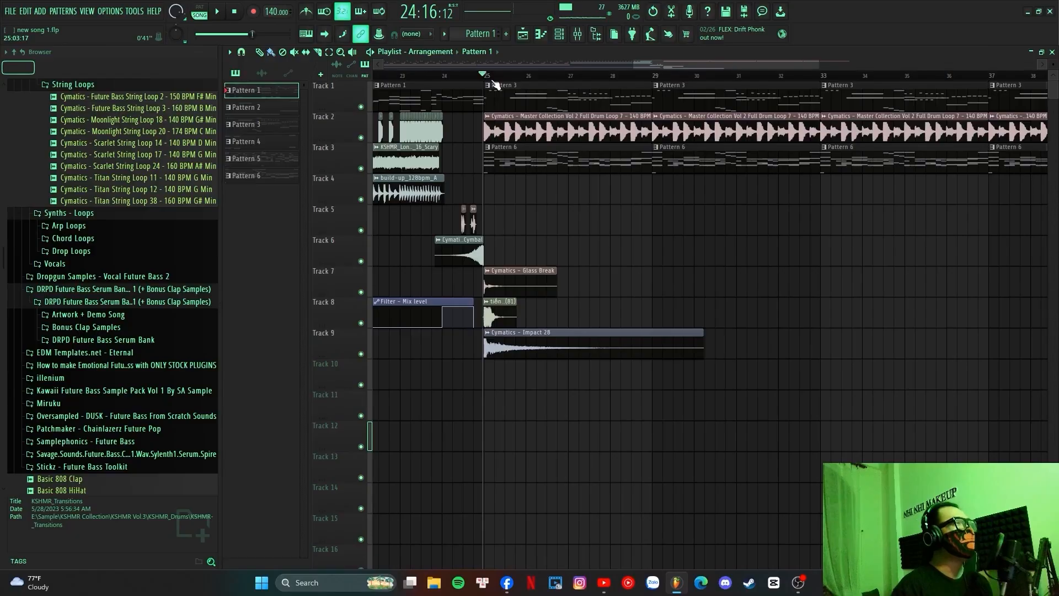
pyautogui.scroll(2, 495, 83)
pyautogui.scroll(2, 495, 83)
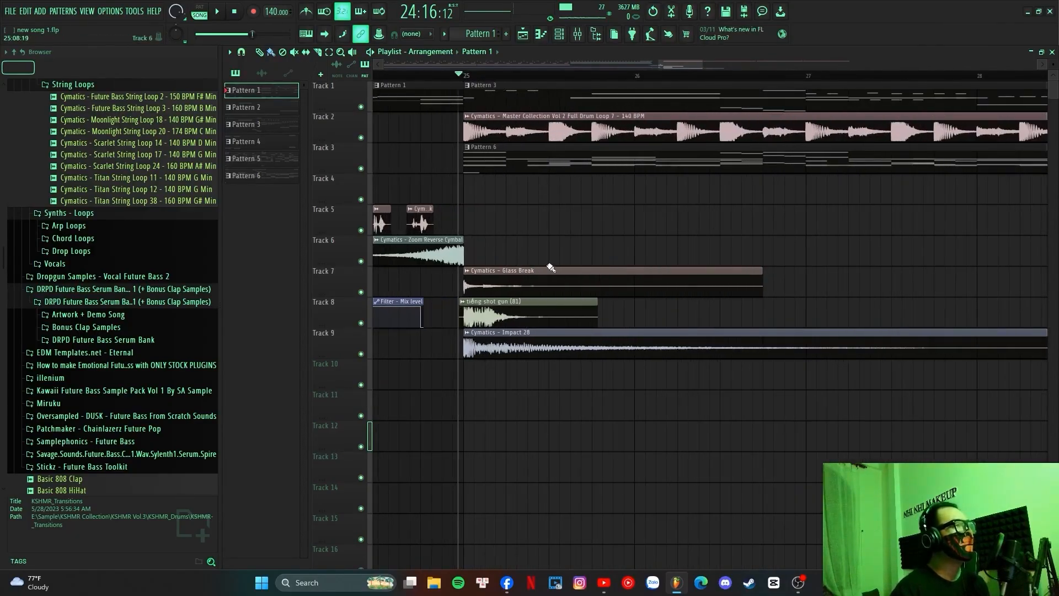
pyautogui.moveTo(656, 64); pyautogui.dragTo(635, 65)
pyautogui.scroll(2, 607, 86)
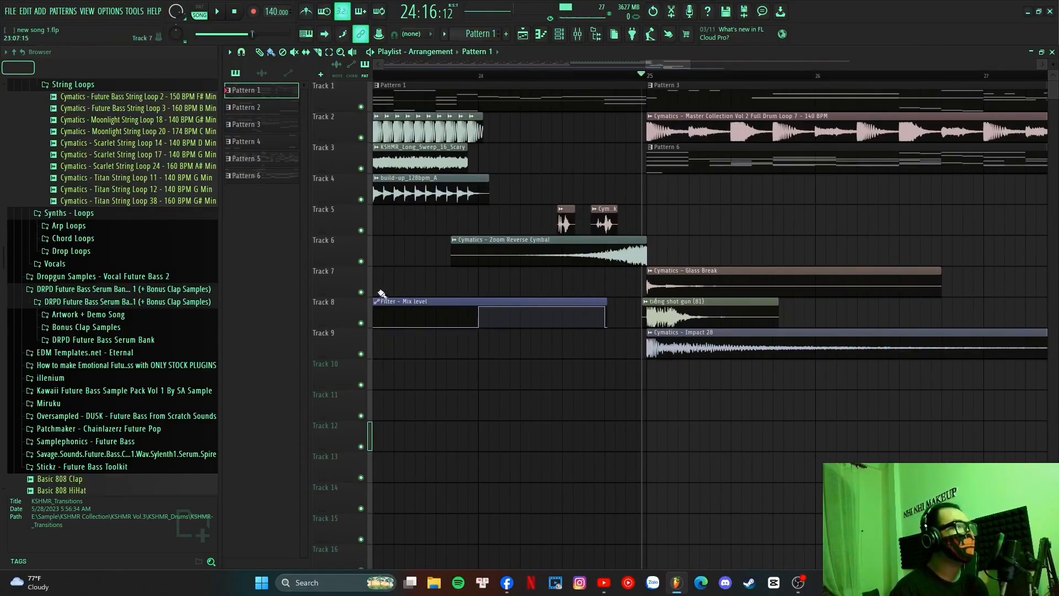
# - Solo Track 7 and play its Cymatics - Glass Break clip at the start of bar 25
pyautogui.rightClick(360, 292)
pyautogui.click(216, 13)
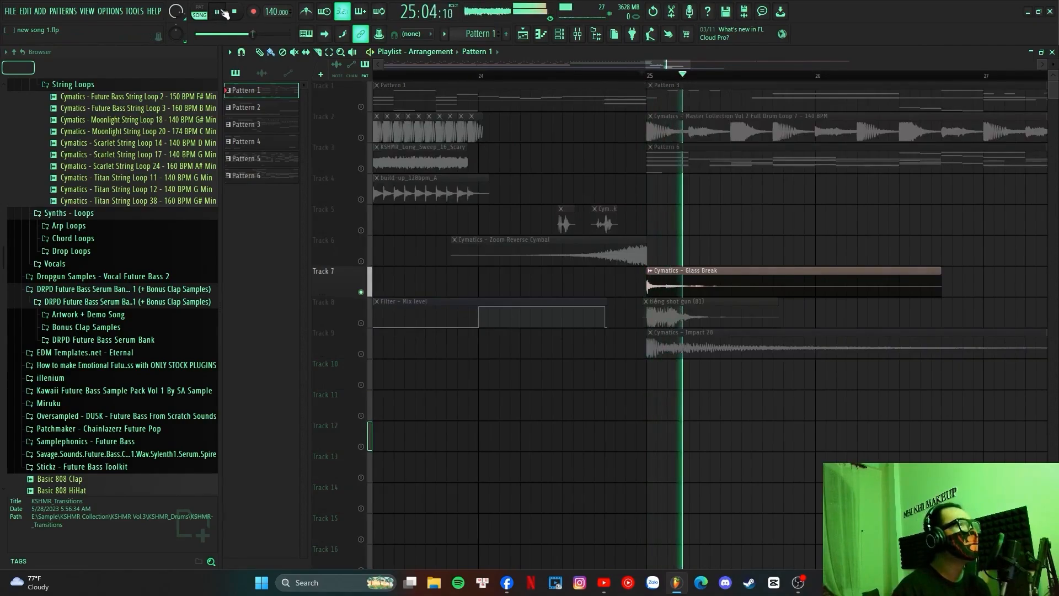
pyautogui.click(236, 12)
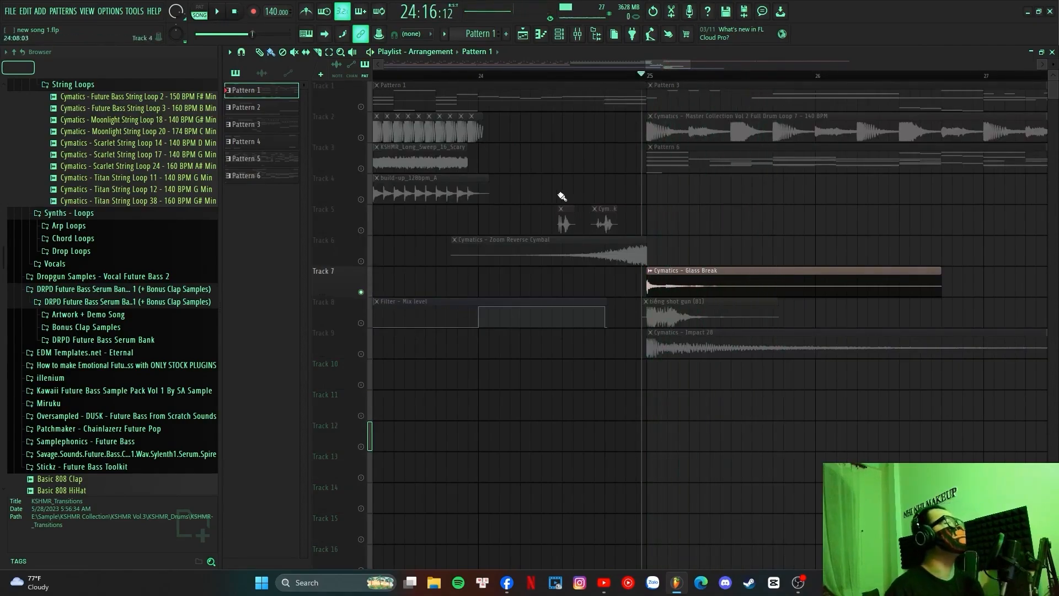
# - Solo Track 8, enable Track 5 alongside it, and play the gun cock clips into the gunshot from bar 24
pyautogui.rightClick(361, 322)
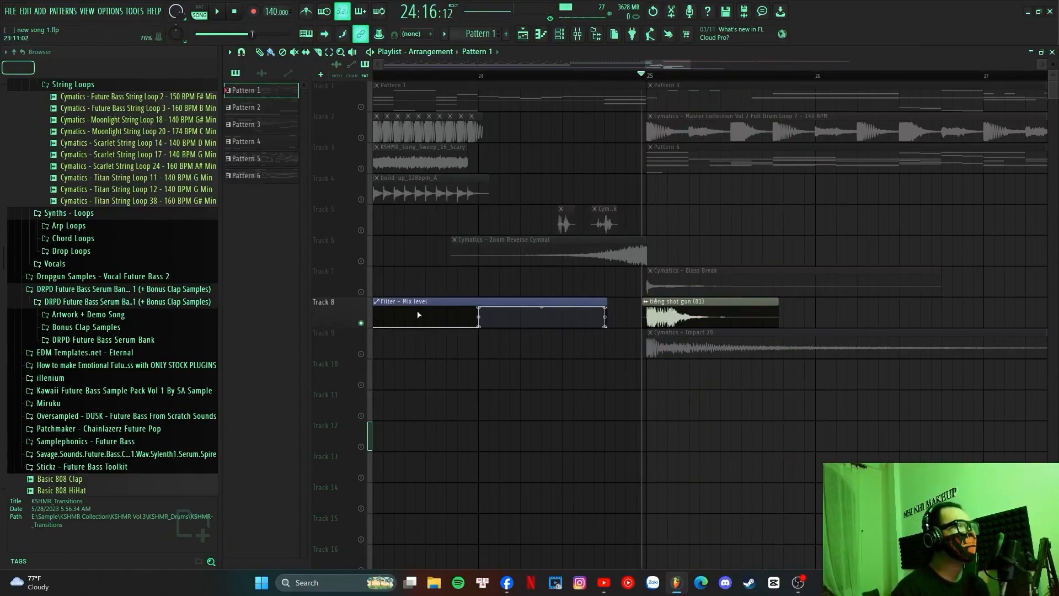
pyautogui.click(360, 230)
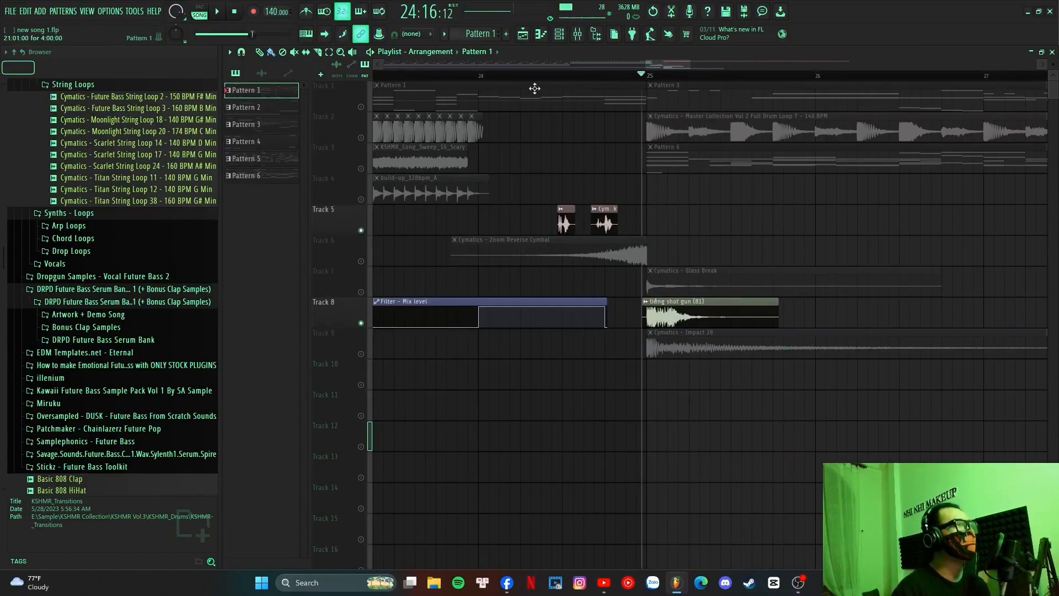
pyautogui.click(479, 76)
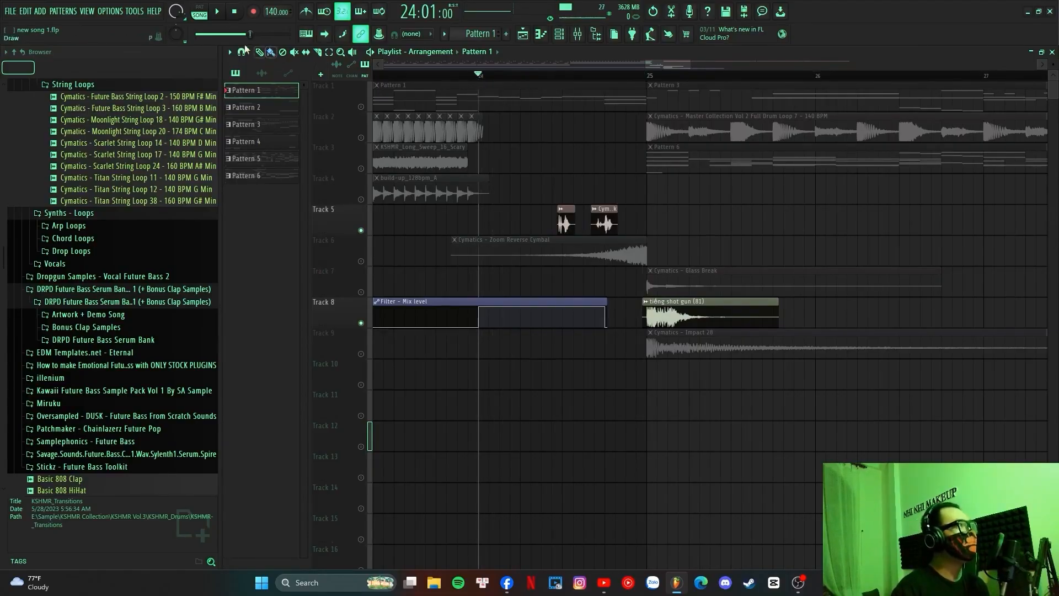
pyautogui.click(217, 12)
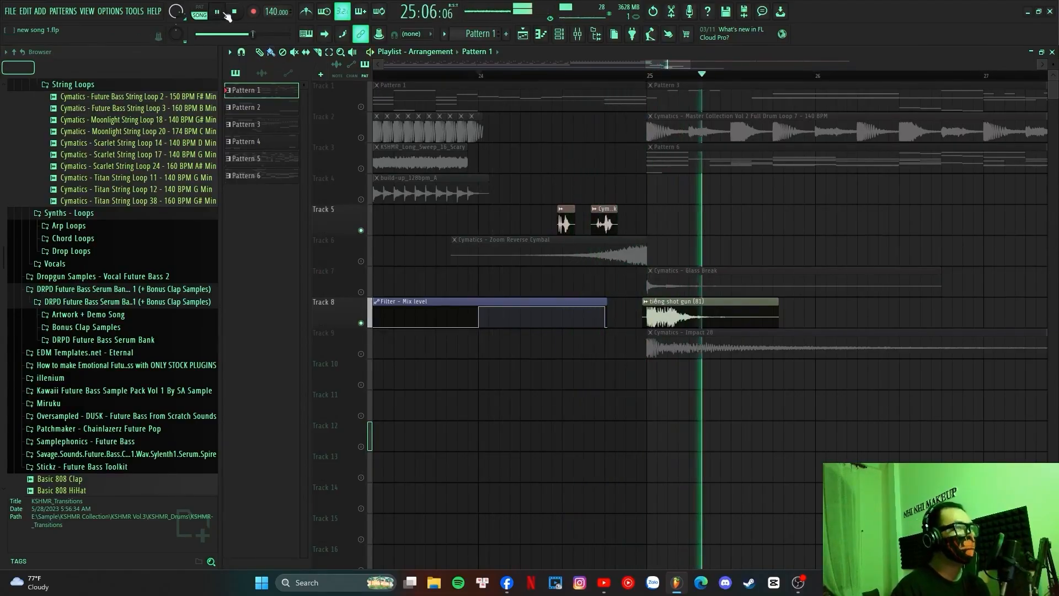
pyautogui.click(235, 13)
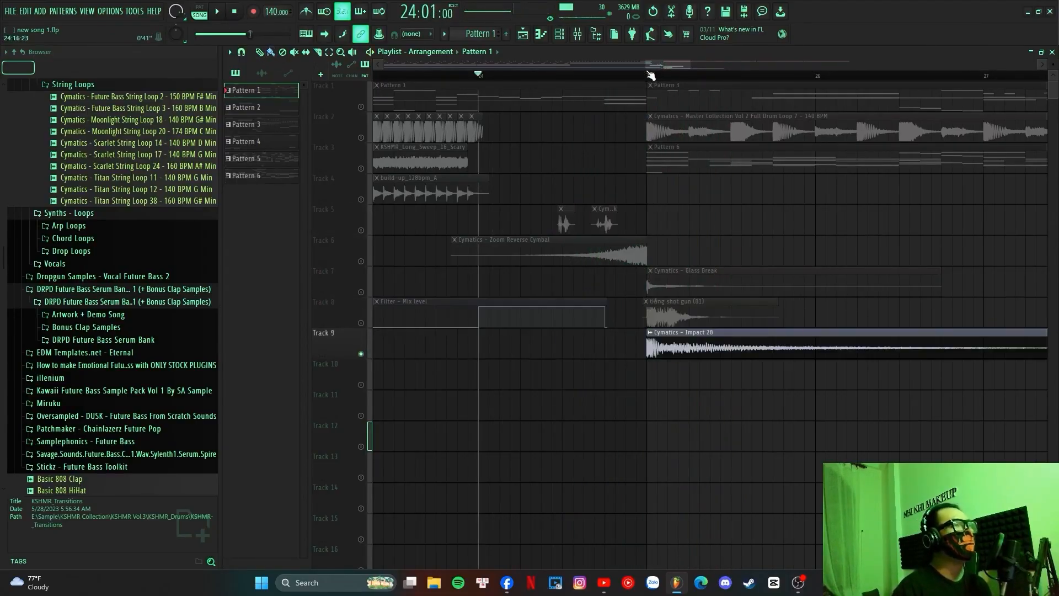
# - With only Track 9 enabled, play the Cymatics - Impact 28 clip from bar 25
pyautogui.click(649, 75)
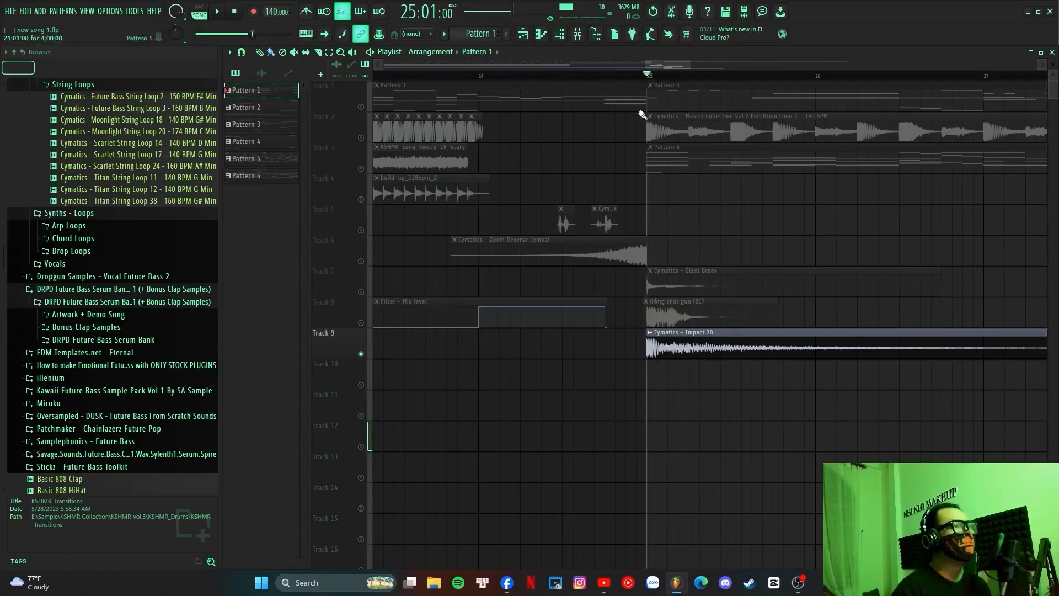
pyautogui.click(217, 12)
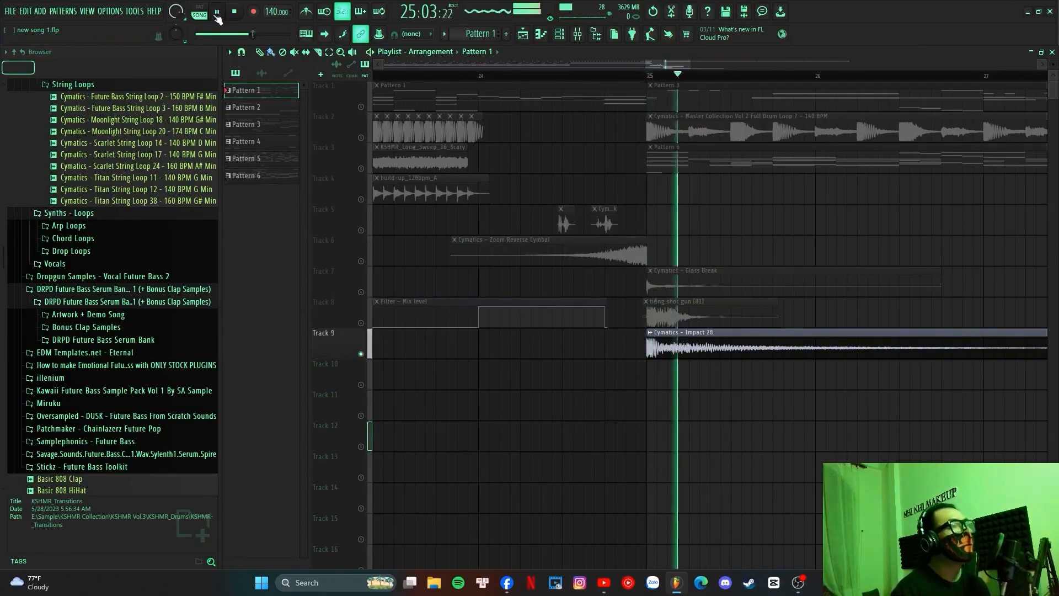
pyautogui.click(234, 12)
# - Enable Tracks 5 to 8 alongside Track 9 and play the combined transition effects from just before bar 24
pyautogui.moveTo(361, 230); pyautogui.dragTo(361, 261)
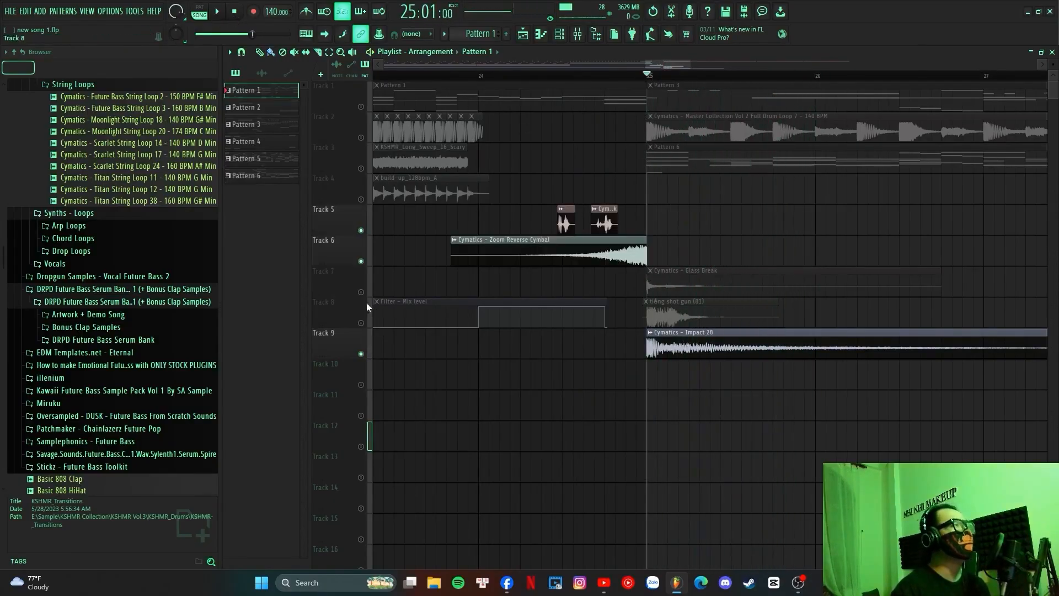
pyautogui.click(360, 292)
pyautogui.click(359, 323)
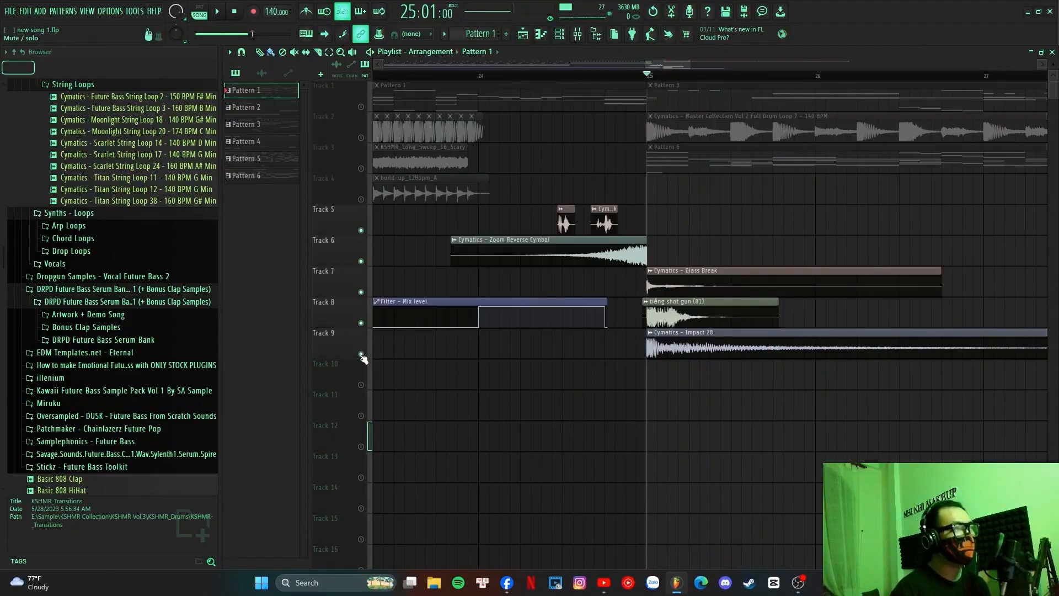
pyautogui.click(472, 75)
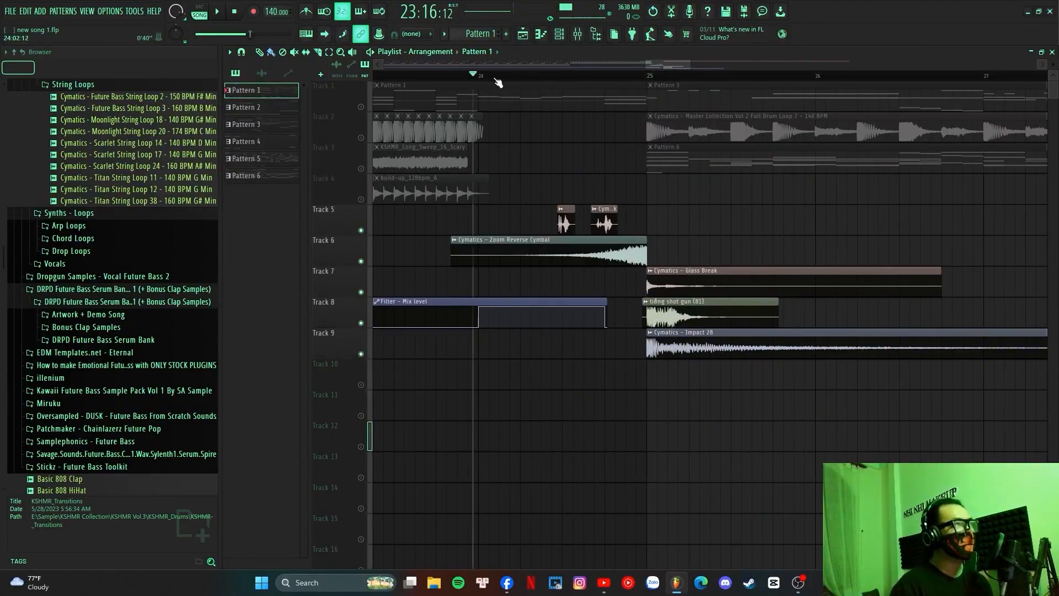
pyautogui.click(221, 13)
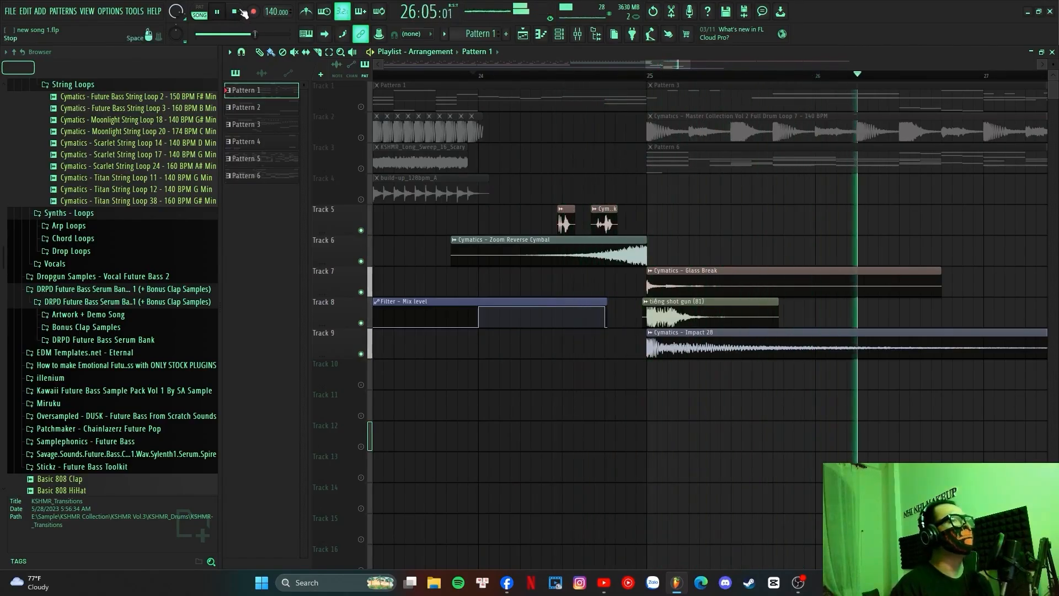
pyautogui.click(242, 10)
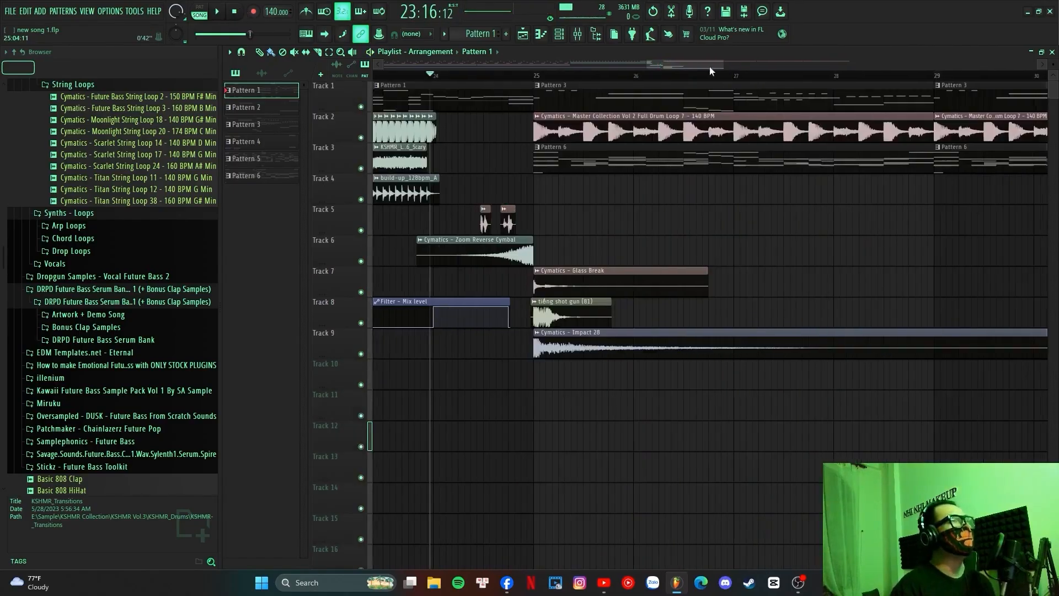
# - Open Track 1's Pattern 3 clip at bar 25 in the piano roll and examine its Nexus3.4.4 notes
pyautogui.moveTo(709, 65); pyautogui.dragTo(721, 65)
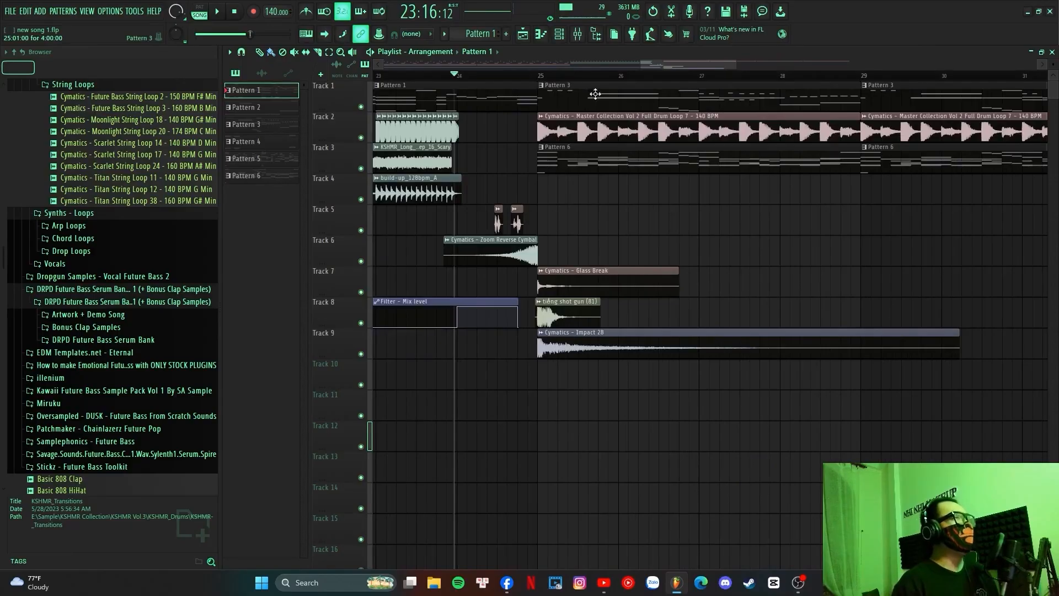
pyautogui.click(595, 93)
pyautogui.doubleClick(595, 94)
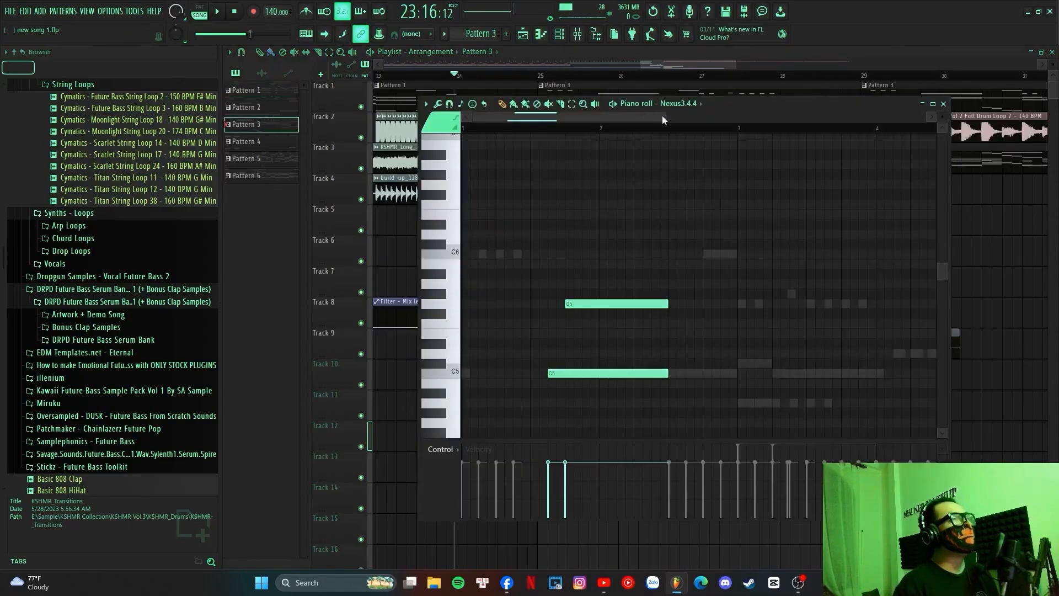
pyautogui.scroll(-2, 663, 115)
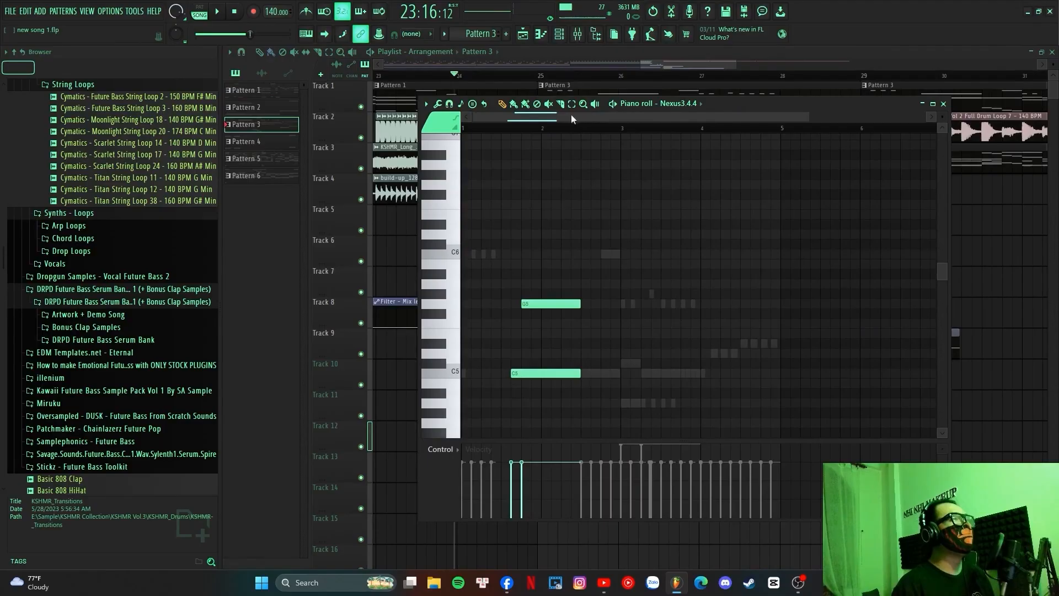
pyautogui.scroll(-2, 619, 213)
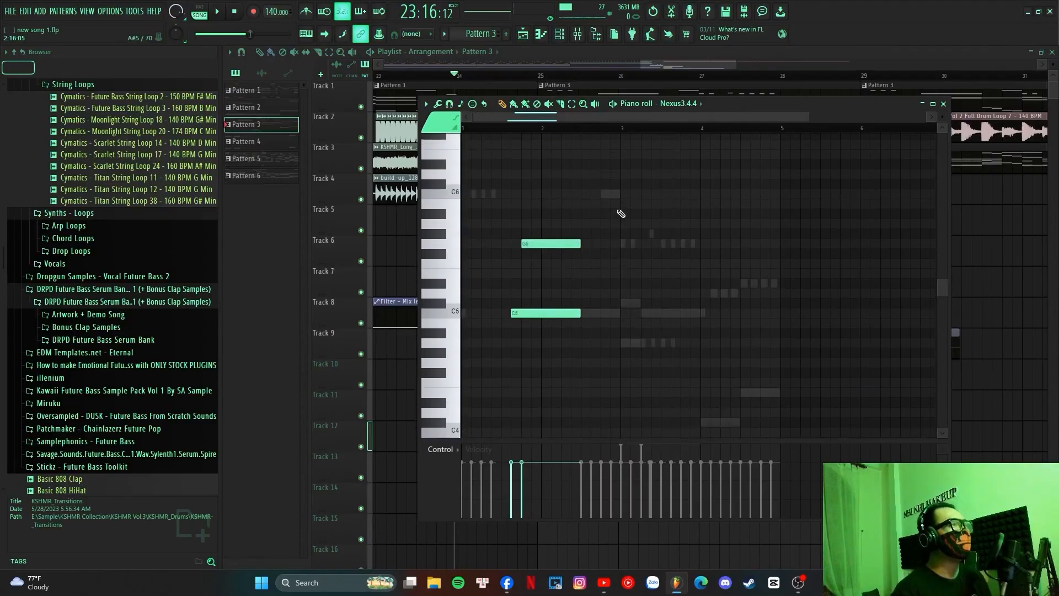
pyautogui.click(660, 106)
pyautogui.click(528, 134)
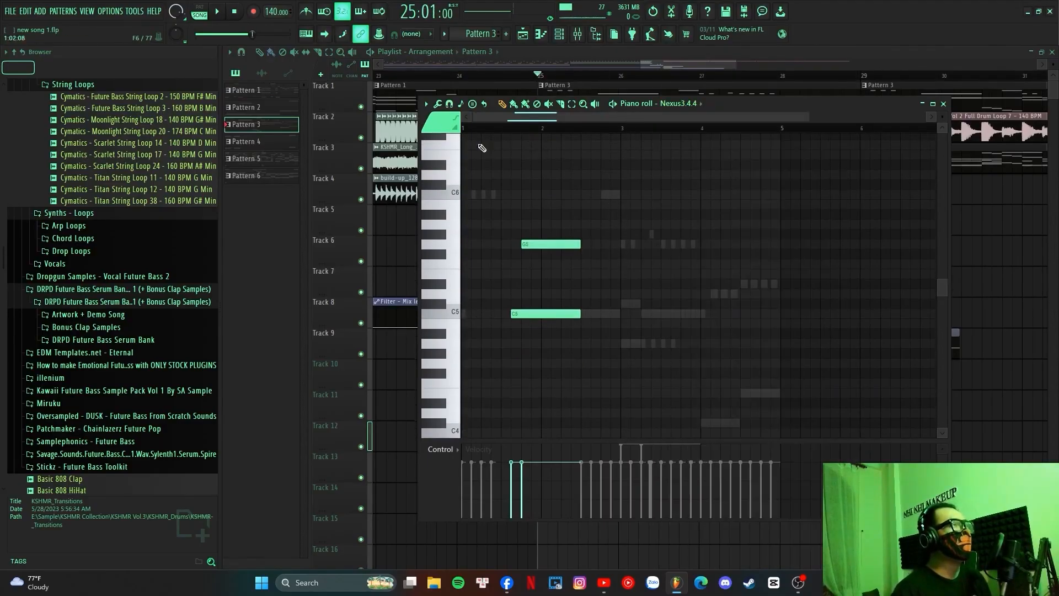
pyautogui.moveTo(808, 115); pyautogui.dragTo(706, 116)
# - Show the mixer and channel rack, and check the preset loaded in the Nexus3.4.4 #4 channel
pyautogui.click(577, 34)
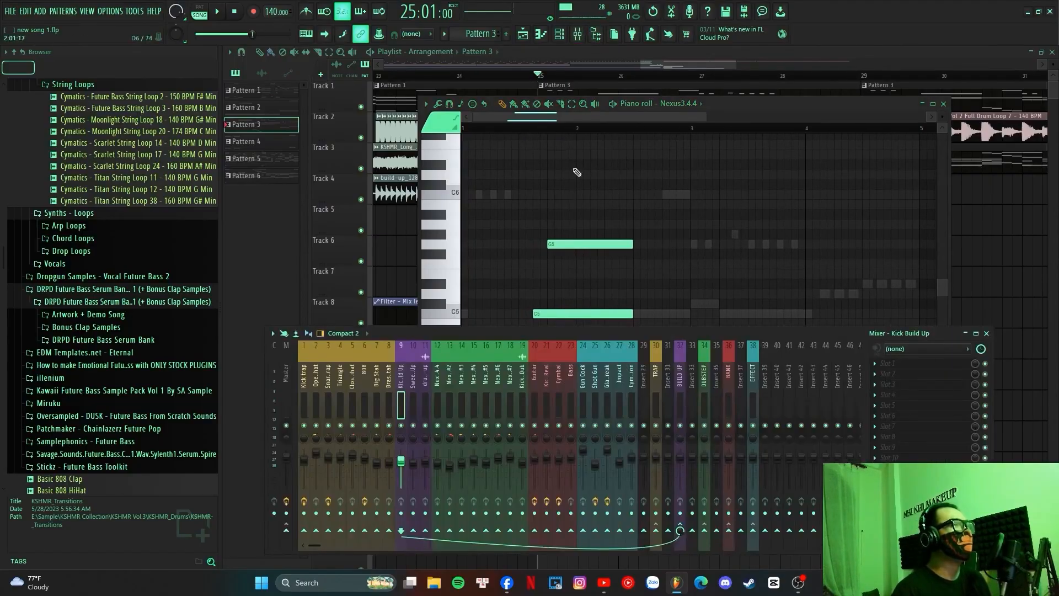
pyautogui.click(559, 35)
pyautogui.click(304, 303)
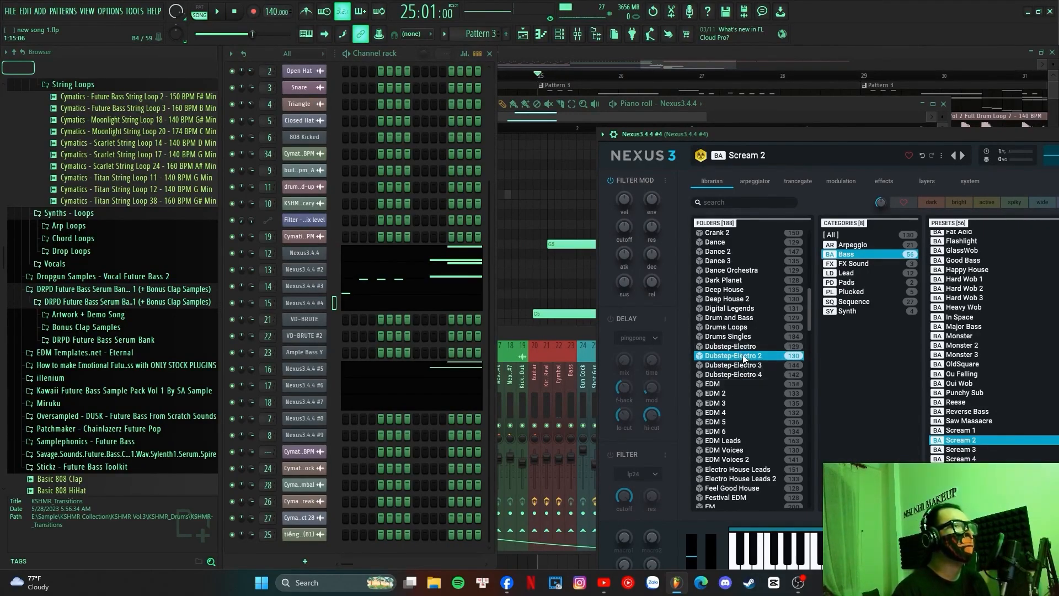
pyautogui.press('Escape')
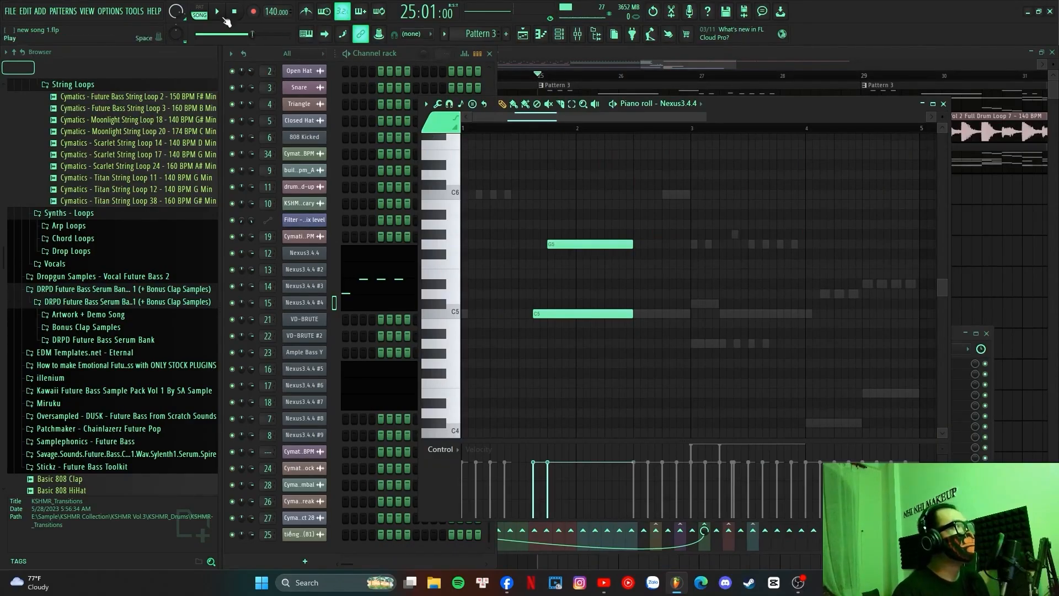
# - Switch playback to pattern mode and play Pattern 3 on its own
pyautogui.press('l')
pyautogui.press('space')
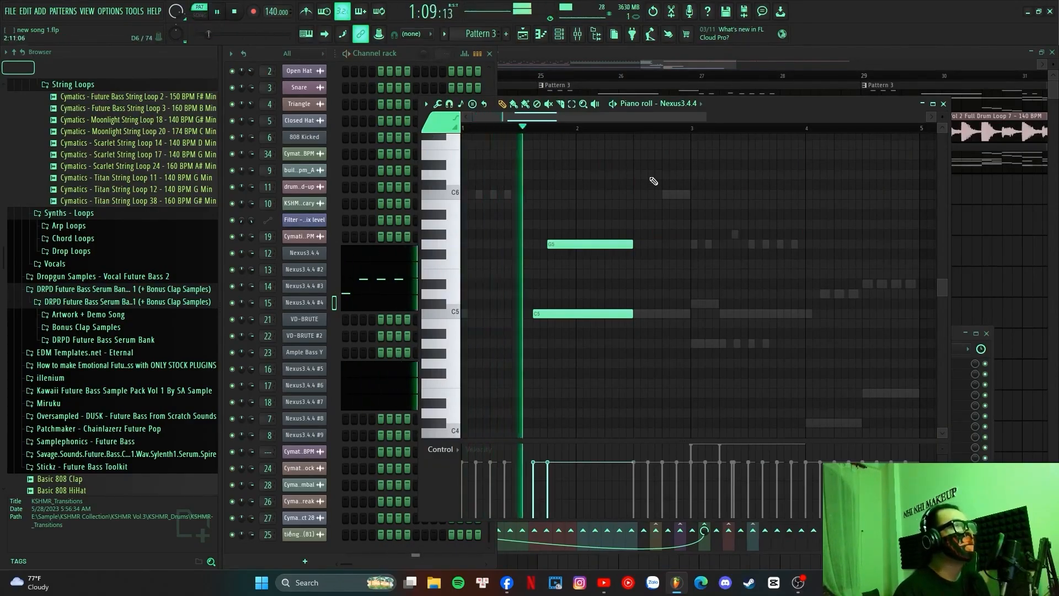
pyautogui.scroll(3, 656, 179)
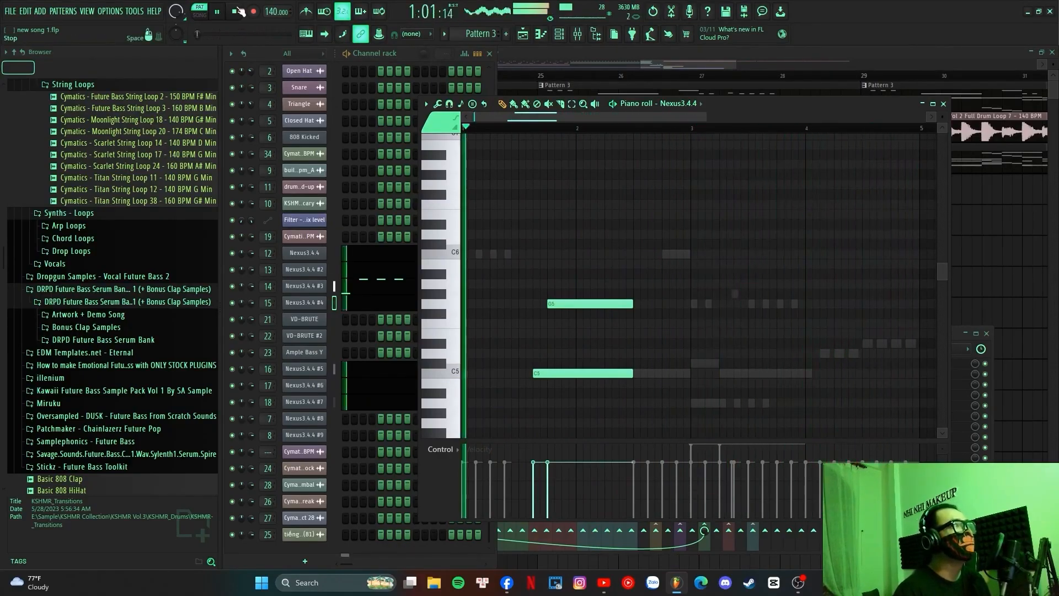
pyautogui.press('space')
# - Play test notes on Nexus3.4.4's Dublead 7 preset and on Nexus3.4.4 #2's Dublead 4 Stereo preset
pyautogui.click(612, 103)
pyautogui.moveTo(610, 88); pyautogui.dragTo(629, 90)
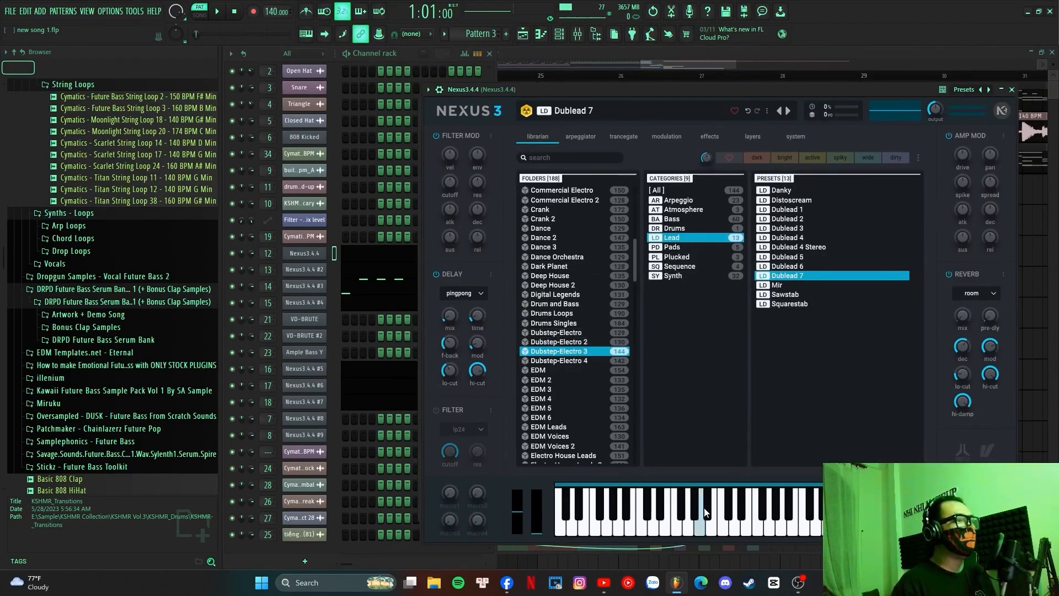
pyautogui.click(723, 525)
pyautogui.click(756, 526)
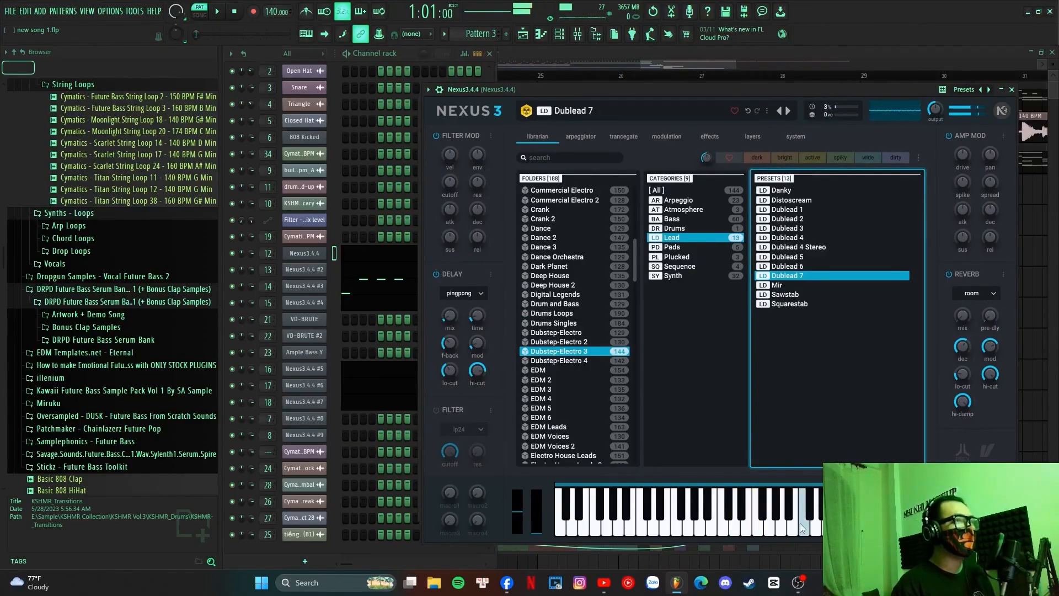
pyautogui.click(802, 527)
pyautogui.click(304, 269)
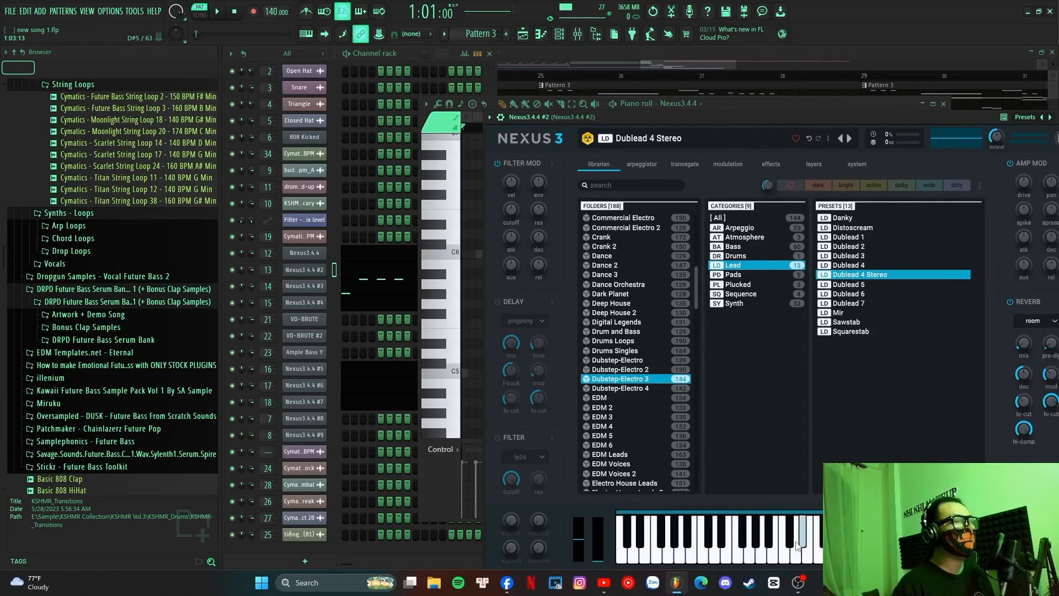
pyautogui.click(818, 552)
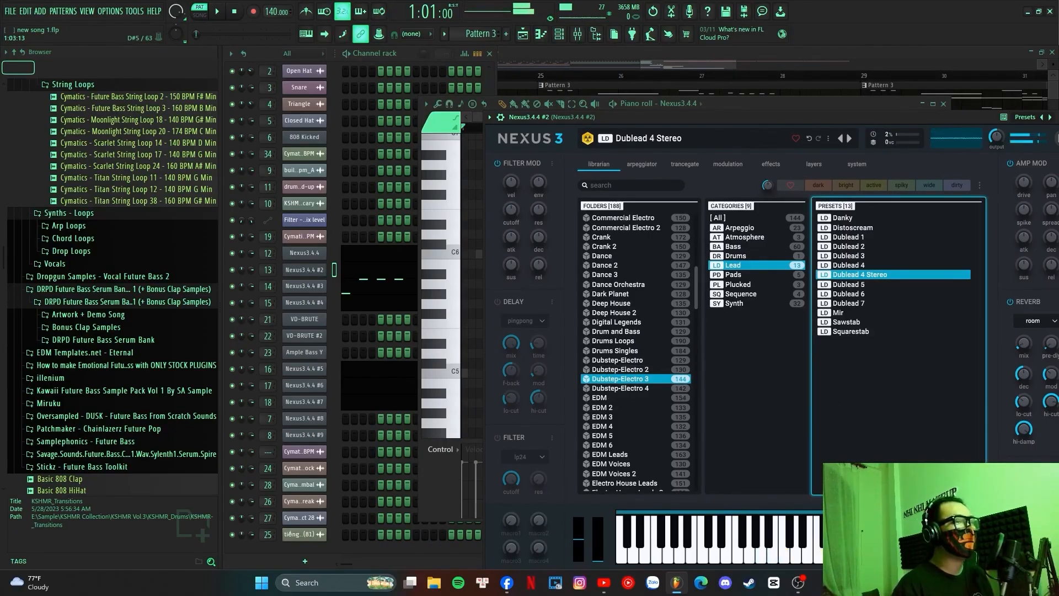
# - Open the Nexus3.4.4 #3 channel and play test notes on its Layerd Hit 1 bass preset
pyautogui.click(314, 286)
pyautogui.moveTo(968, 131); pyautogui.dragTo(938, 97)
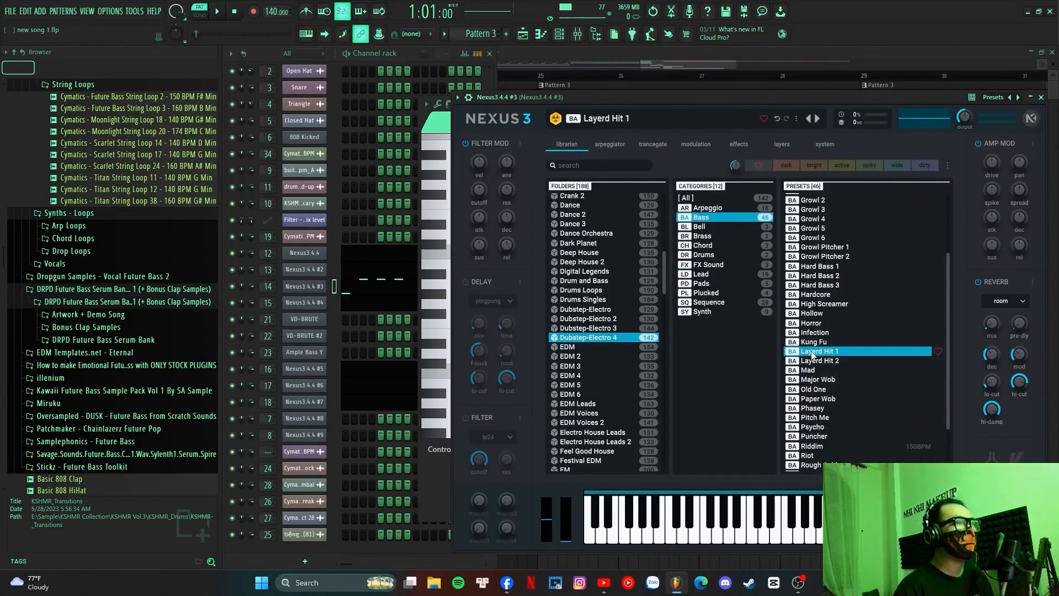
pyautogui.moveTo(753, 538); pyautogui.dragTo(722, 540)
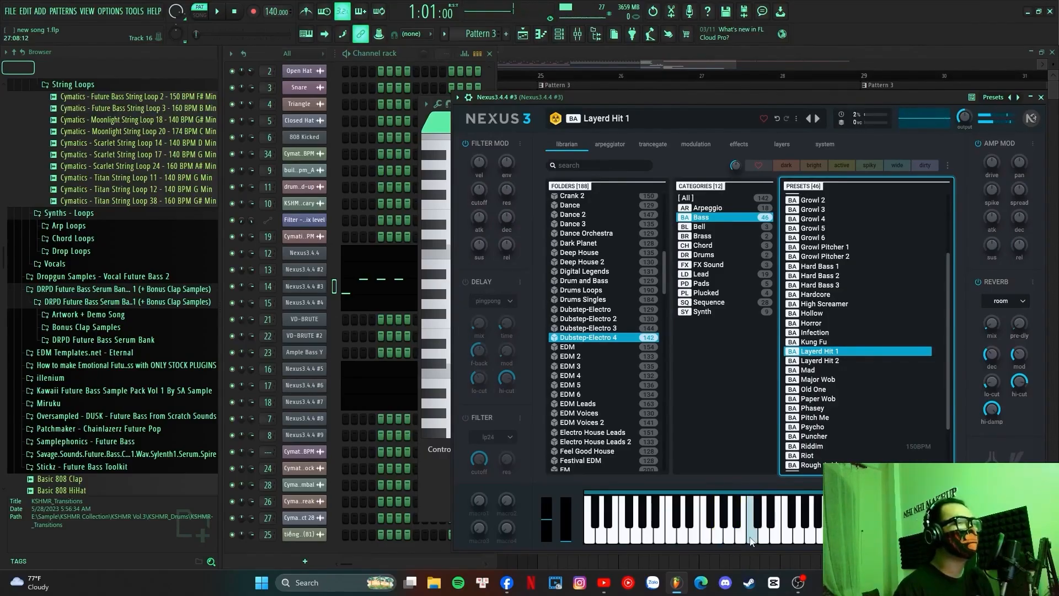
pyautogui.click(748, 539)
pyautogui.click(749, 539)
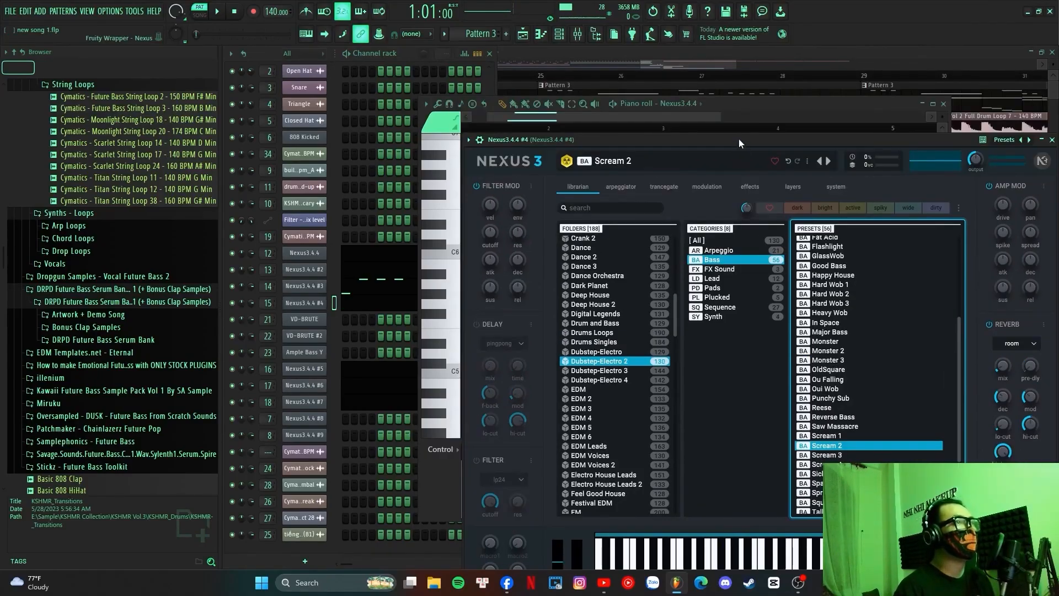
# - Play test notes on the Scream 2 bass preset of the Nexus3.4.4 #4 channel
pyautogui.moveTo(739, 138); pyautogui.dragTo(722, 76)
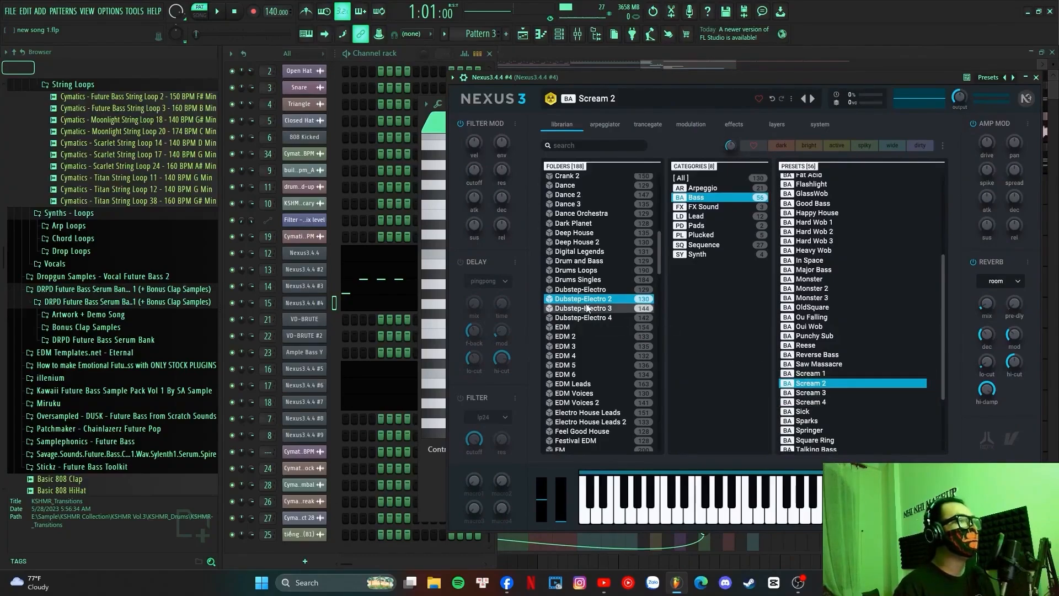
pyautogui.click(733, 503)
pyautogui.click(744, 519)
pyautogui.click(745, 518)
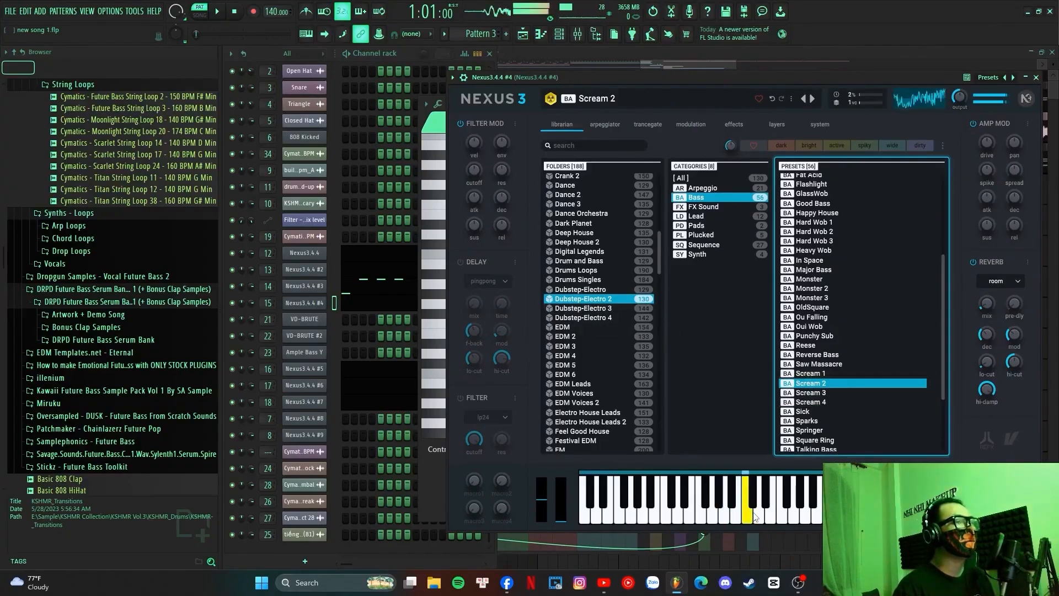
pyautogui.click(756, 517)
# - Open the Nexus3.4.4 #5 channel and play test notes on its Fox bass preset
pyautogui.click(305, 369)
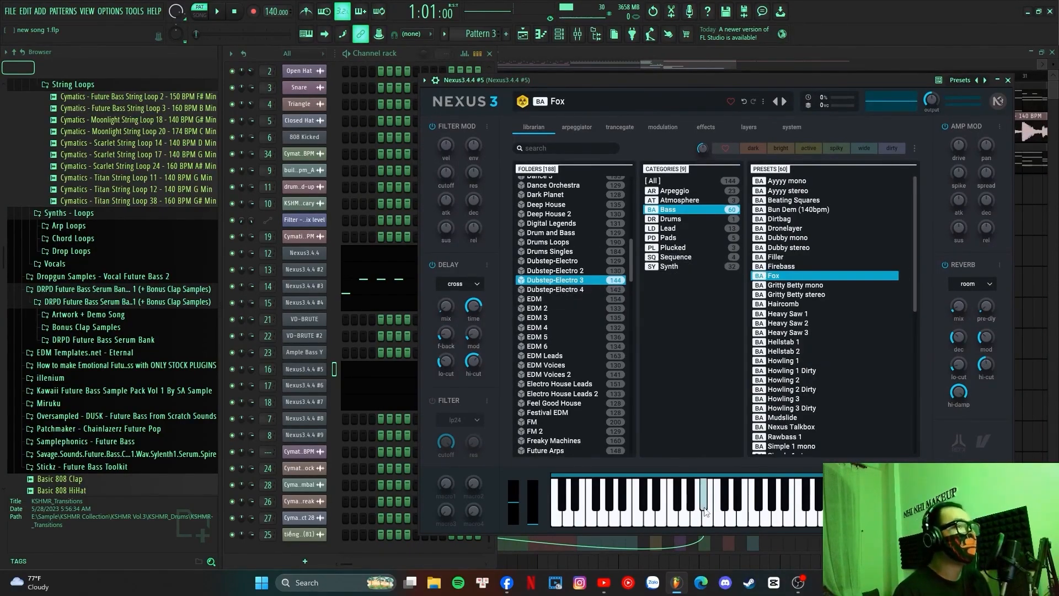
pyautogui.click(717, 519)
pyautogui.click(731, 518)
pyautogui.click(765, 518)
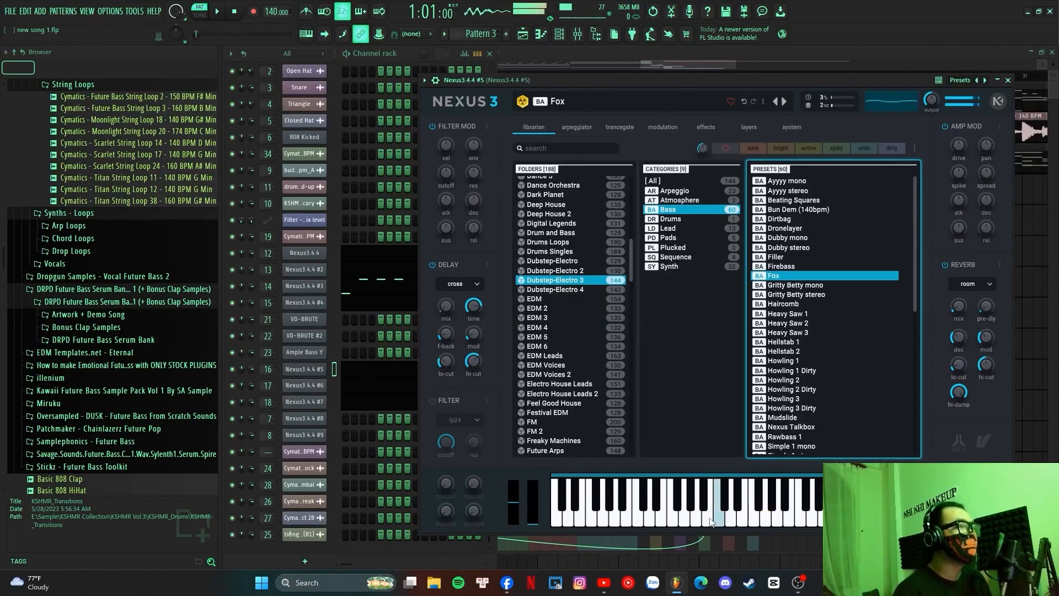
# - Open the Nexus3.4.4 #6 channel and play test notes on its Square Ring bass preset
pyautogui.click(318, 386)
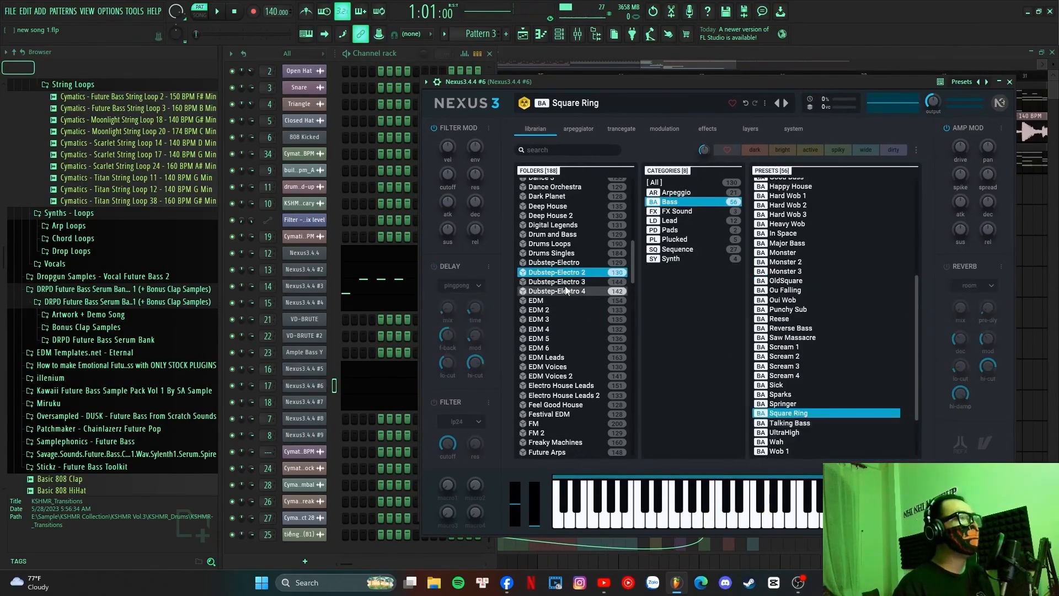
pyautogui.click(665, 513)
pyautogui.click(687, 513)
pyautogui.click(723, 521)
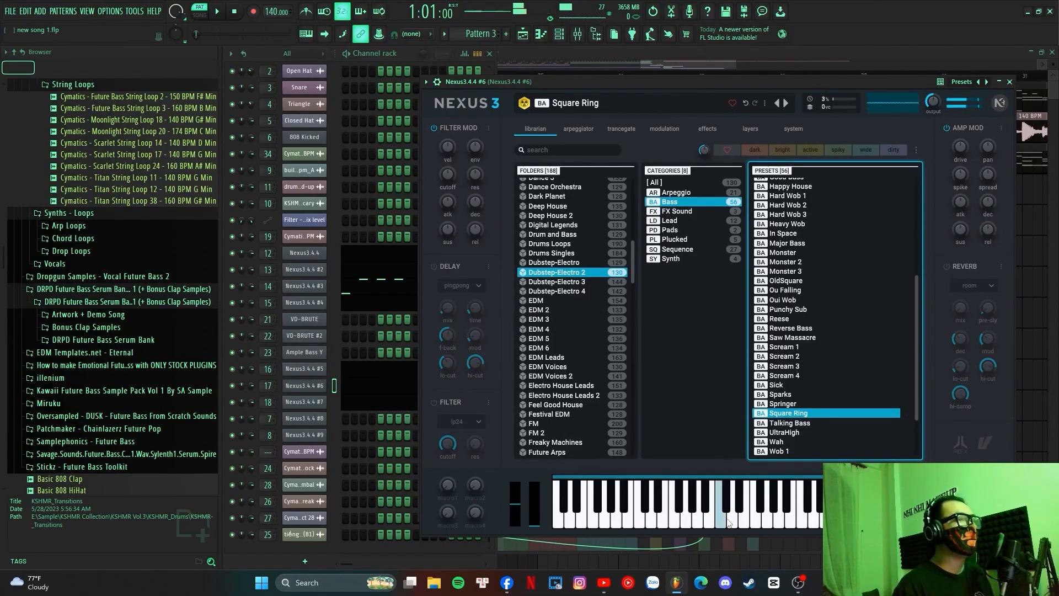
pyautogui.click(723, 522)
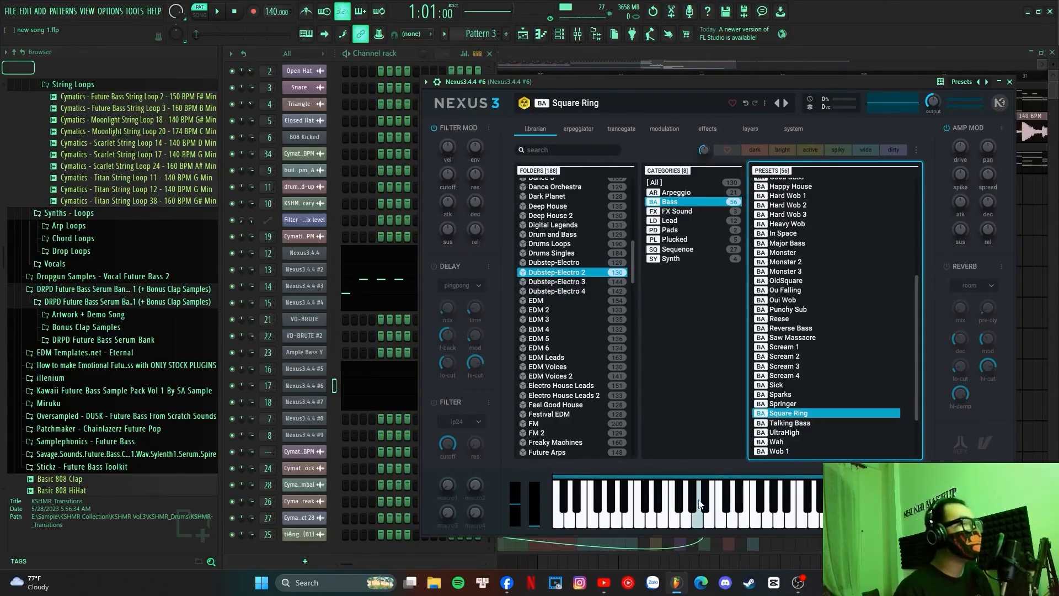
pyautogui.click(718, 522)
pyautogui.click(718, 522)
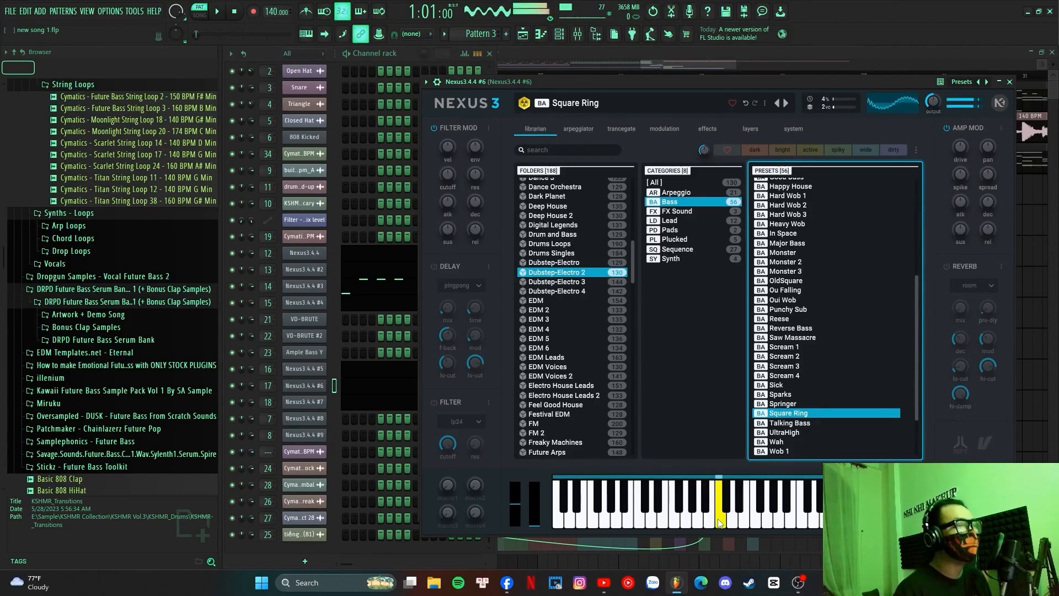
# - Open the Nexus3.4.4 #7 channel, play a test note on its Major lead preset and close the plugin
pyautogui.click(304, 402)
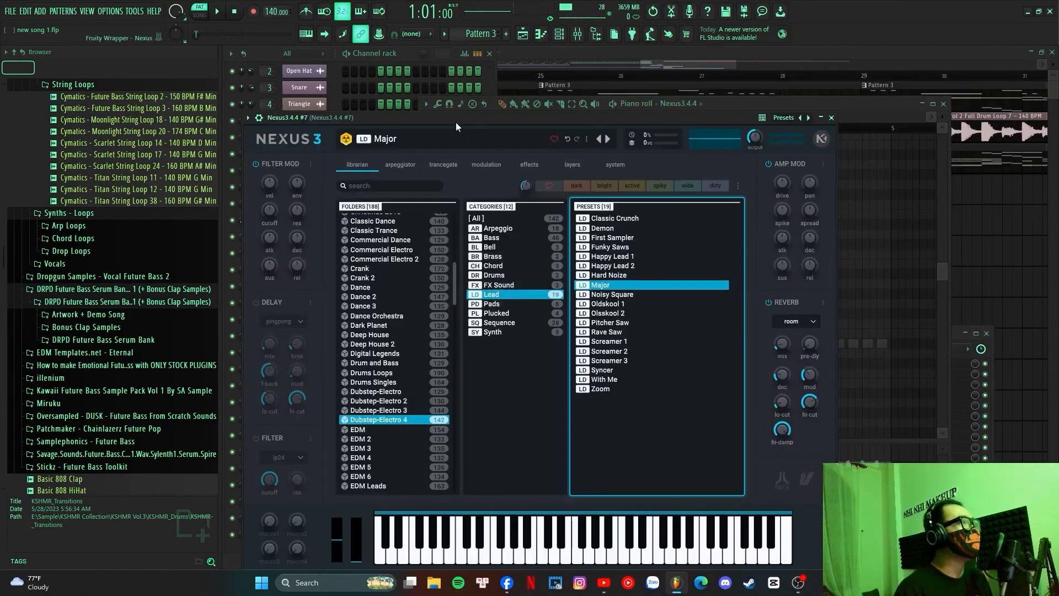
pyautogui.moveTo(456, 122); pyautogui.dragTo(550, 118)
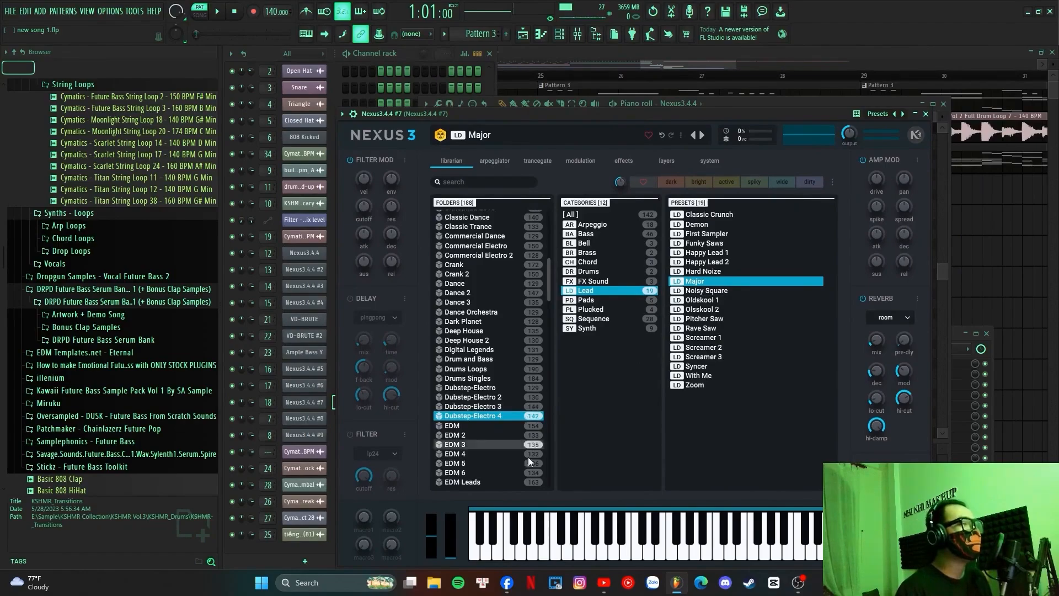
pyautogui.click(638, 551)
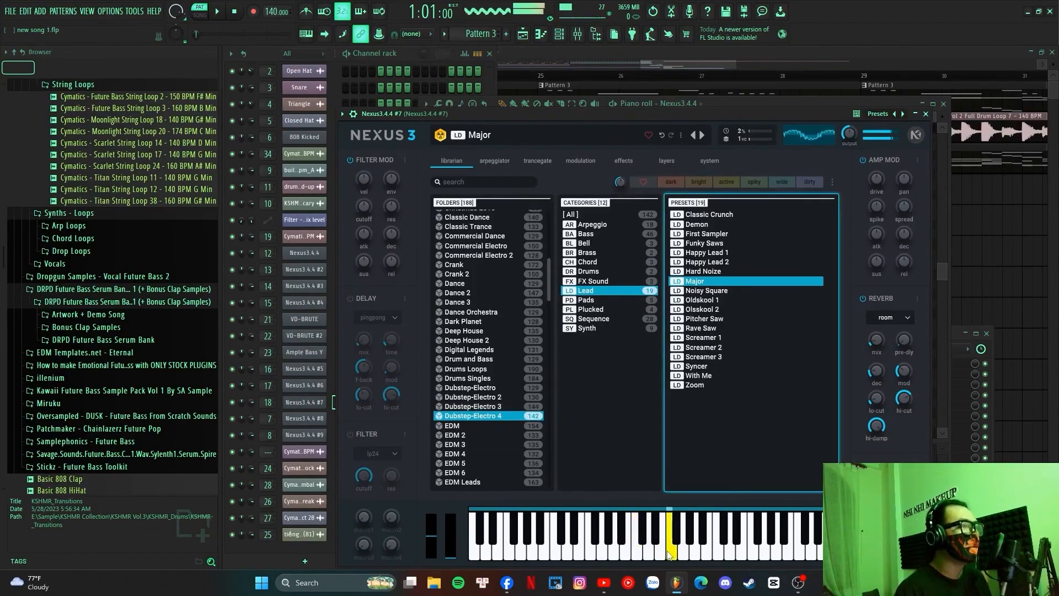
pyautogui.click(925, 114)
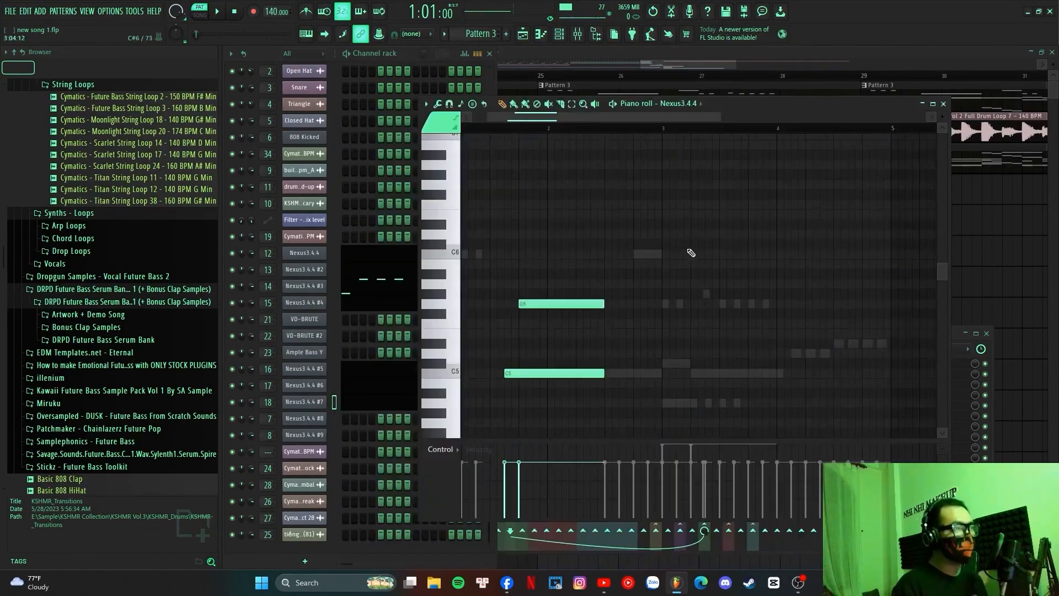
# - Play Pattern 3 from its start with the Nexus3.4.4 notes in view, stop it and close the piano roll
pyautogui.moveTo(542, 121); pyautogui.dragTo(465, 134)
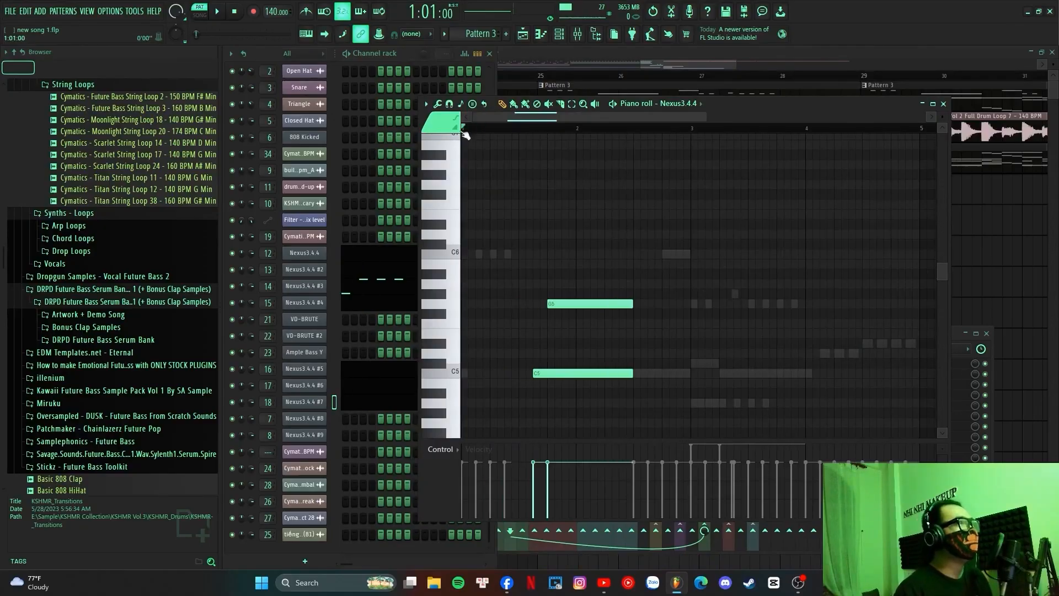
pyautogui.moveTo(704, 117); pyautogui.dragTo(735, 117)
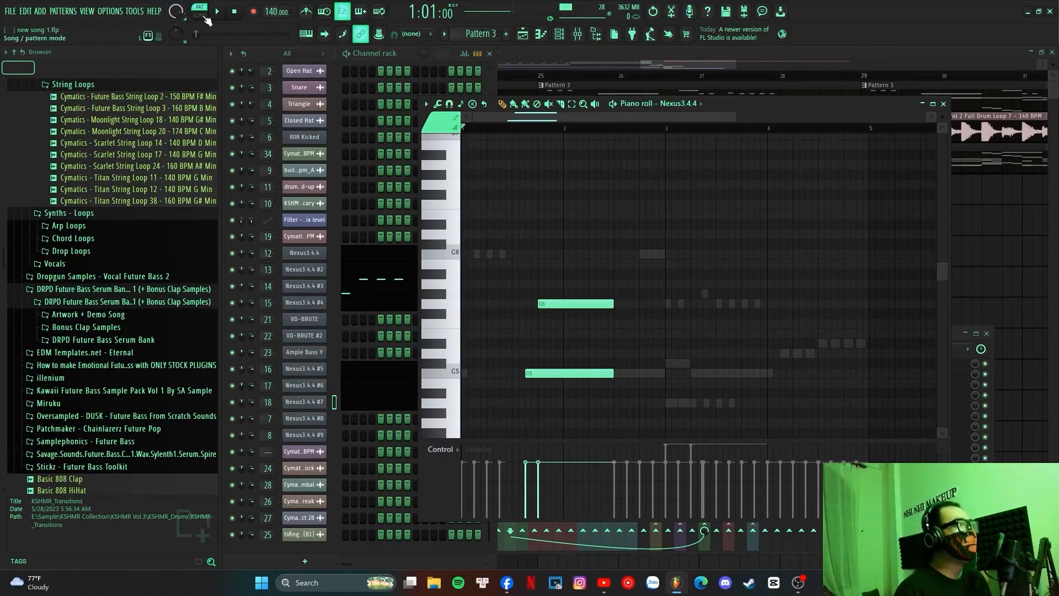
pyautogui.click(220, 11)
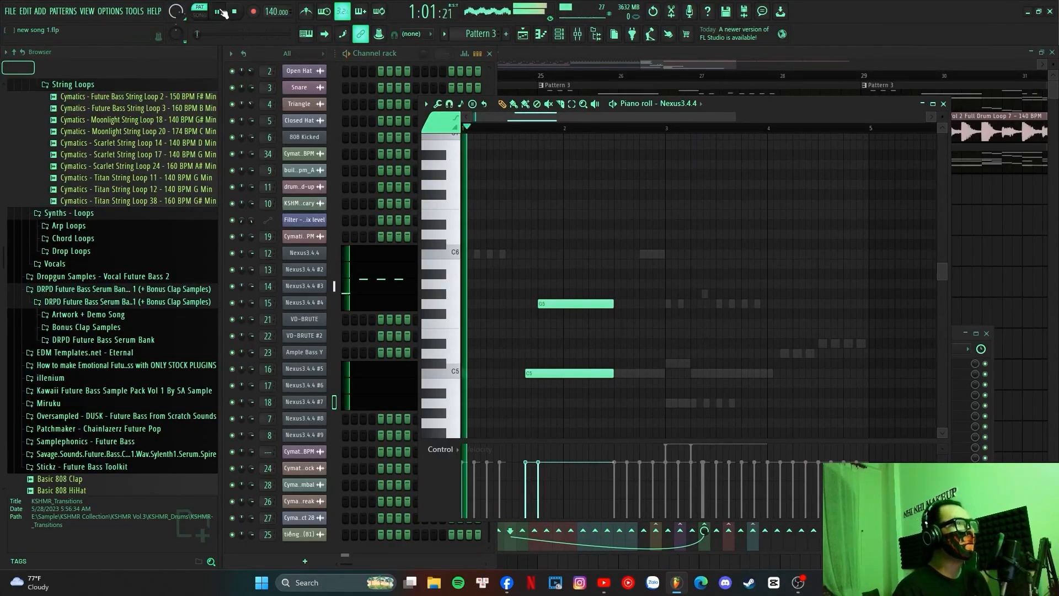
pyautogui.scroll(-3, 575, 218)
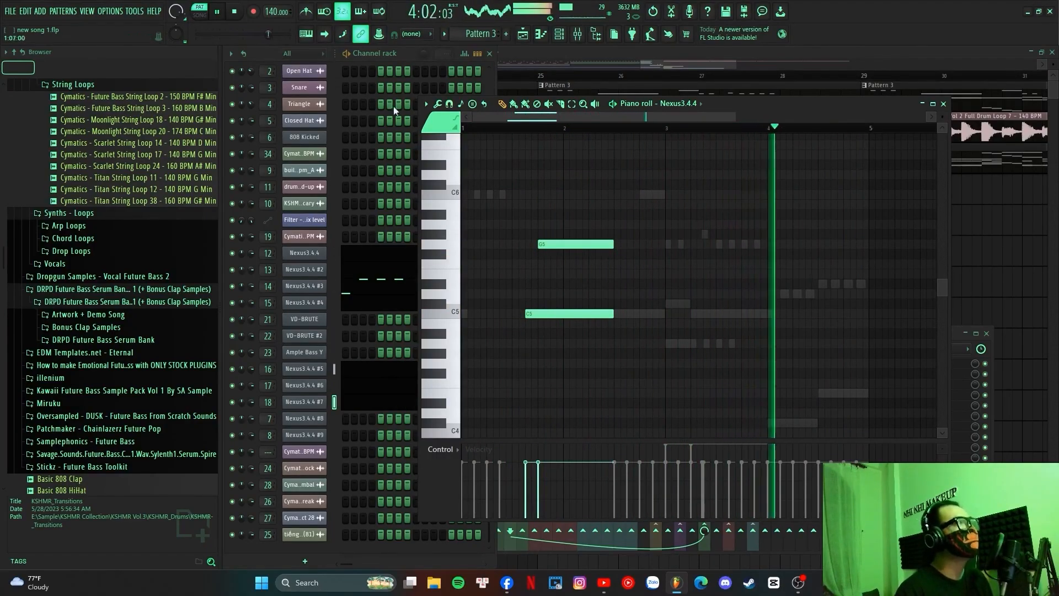
pyautogui.click(237, 18)
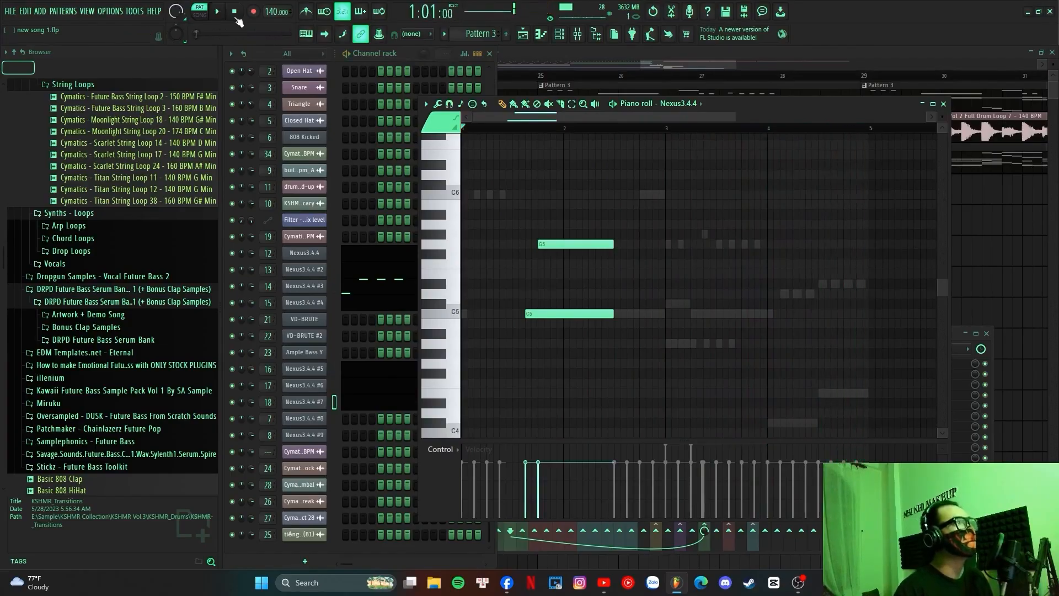
pyautogui.moveTo(735, 114); pyautogui.dragTo(696, 115)
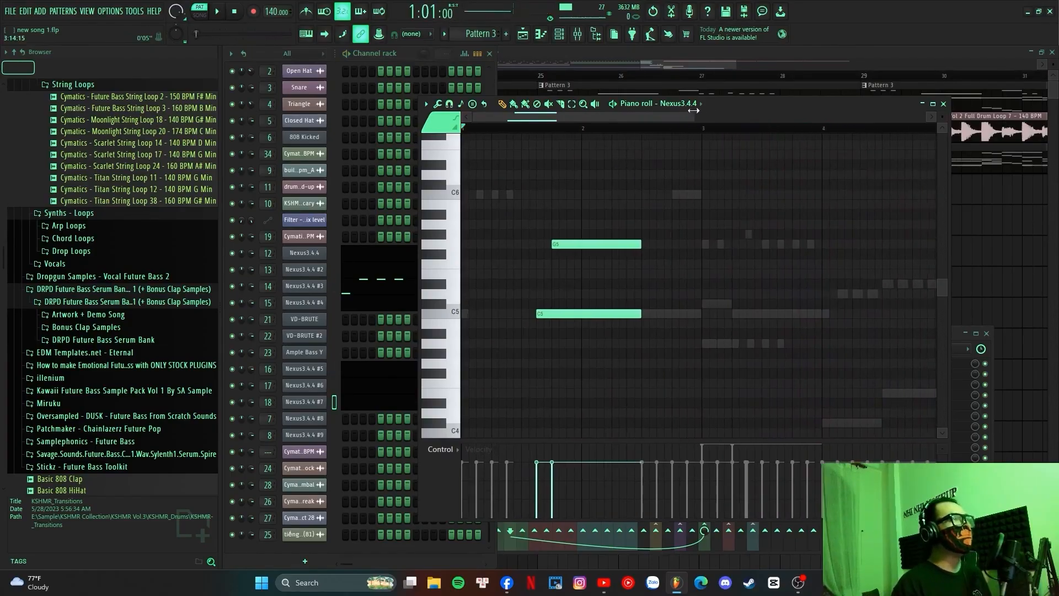
pyautogui.click(942, 104)
# - Move the song position to bar 25 and preview the Cymatics Full Drum Loop 7 sample from its Track 2 clip
pyautogui.click(540, 76)
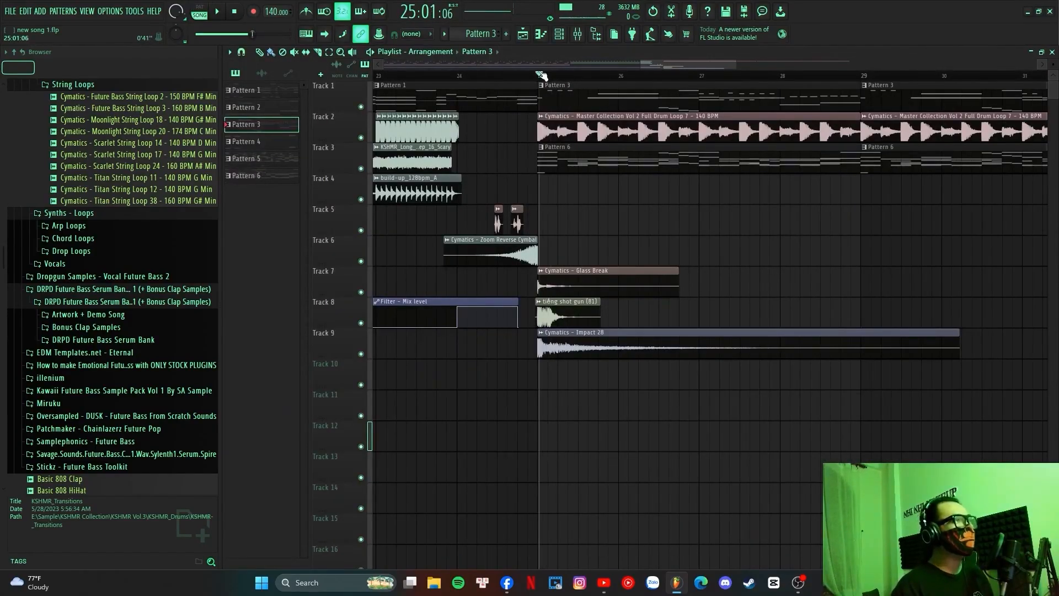
pyautogui.moveTo(541, 74); pyautogui.dragTo(539, 75)
pyautogui.doubleClick(561, 130)
pyautogui.moveTo(587, 200); pyautogui.dragTo(644, 185)
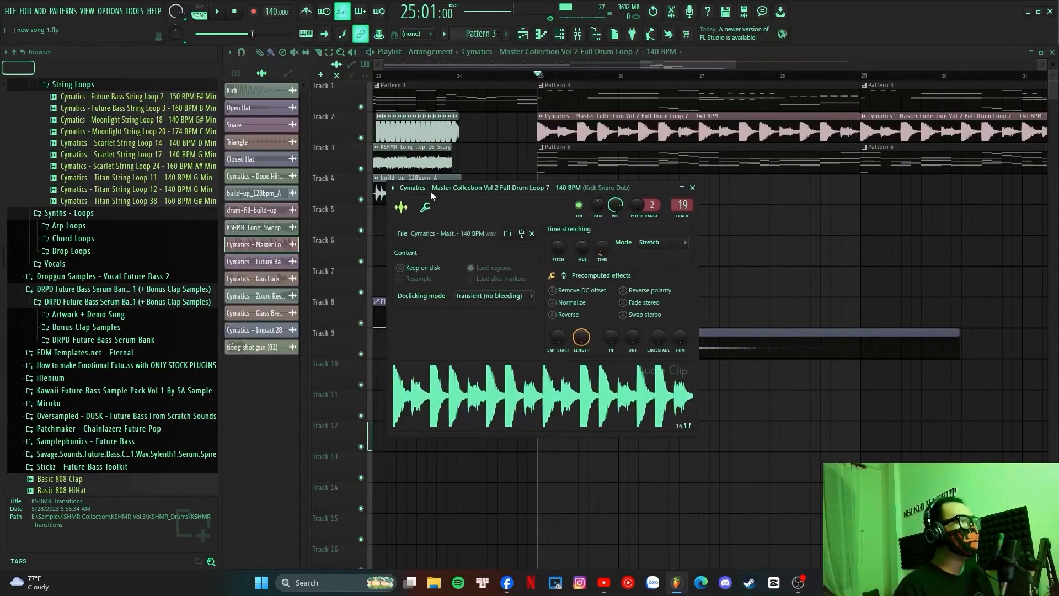
pyautogui.moveTo(430, 191); pyautogui.dragTo(457, 193)
pyautogui.click(535, 390)
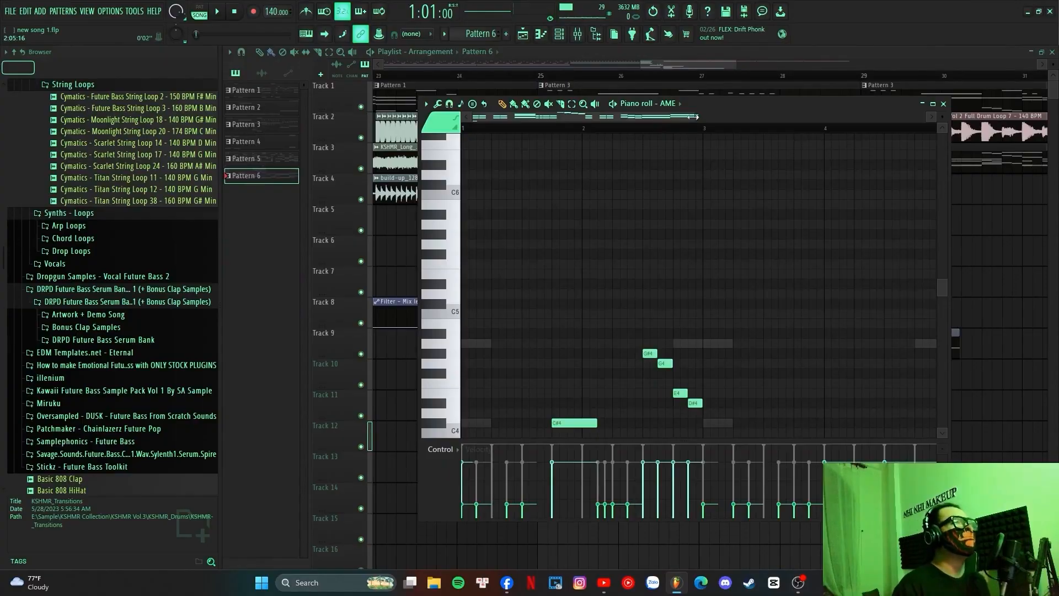
# - Play Pattern 6 while viewing its AME notes in the piano roll with the mixer displayed, and stop playback
pyautogui.moveTo(694, 117); pyautogui.dragTo(810, 121)
pyautogui.scroll(-5, 729, 313)
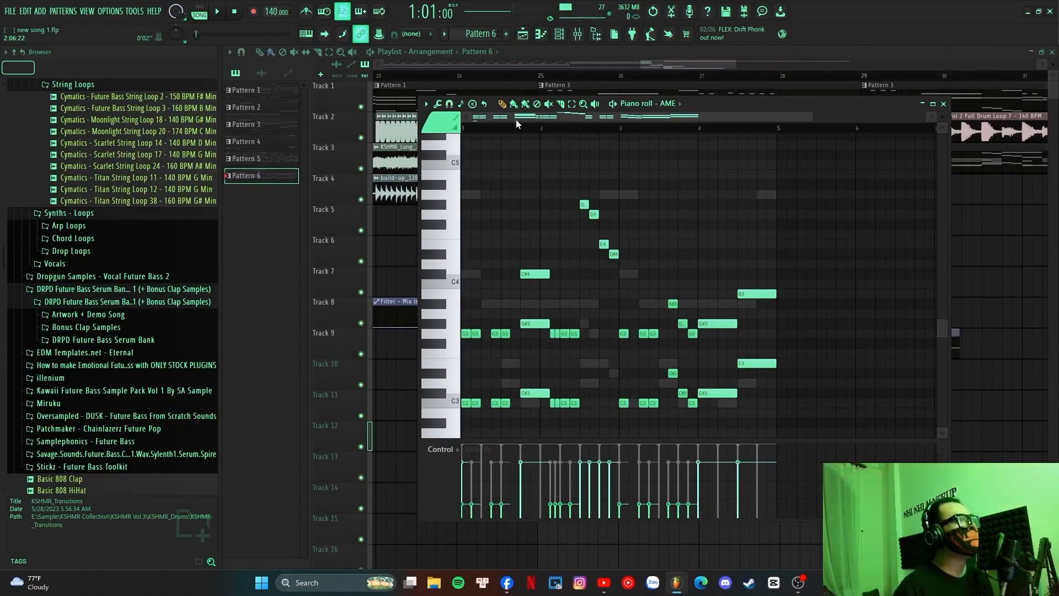
pyautogui.scroll(-3, 553, 184)
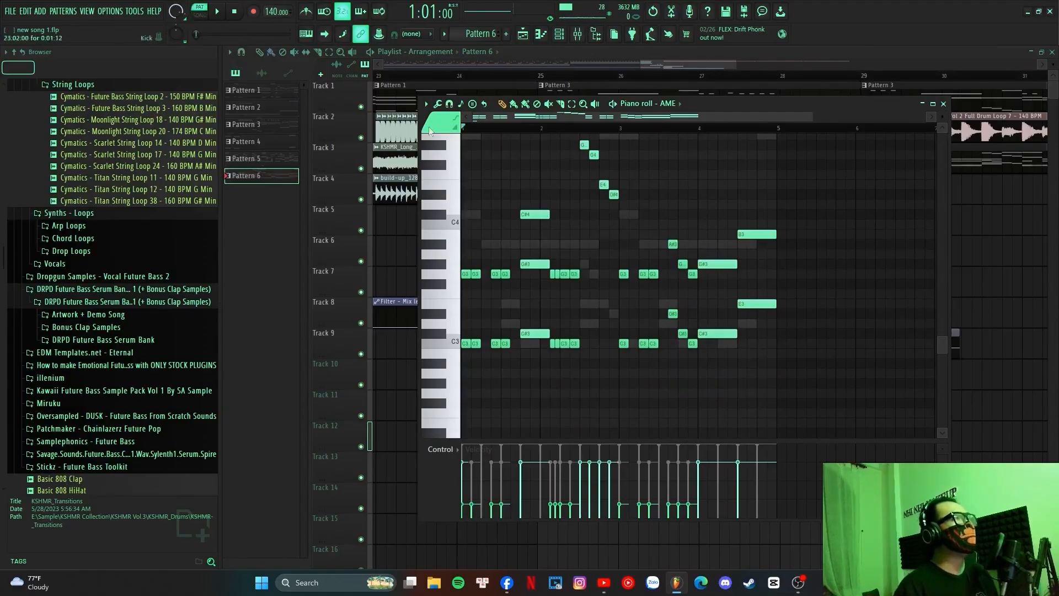
pyautogui.click(577, 35)
pyautogui.press('space')
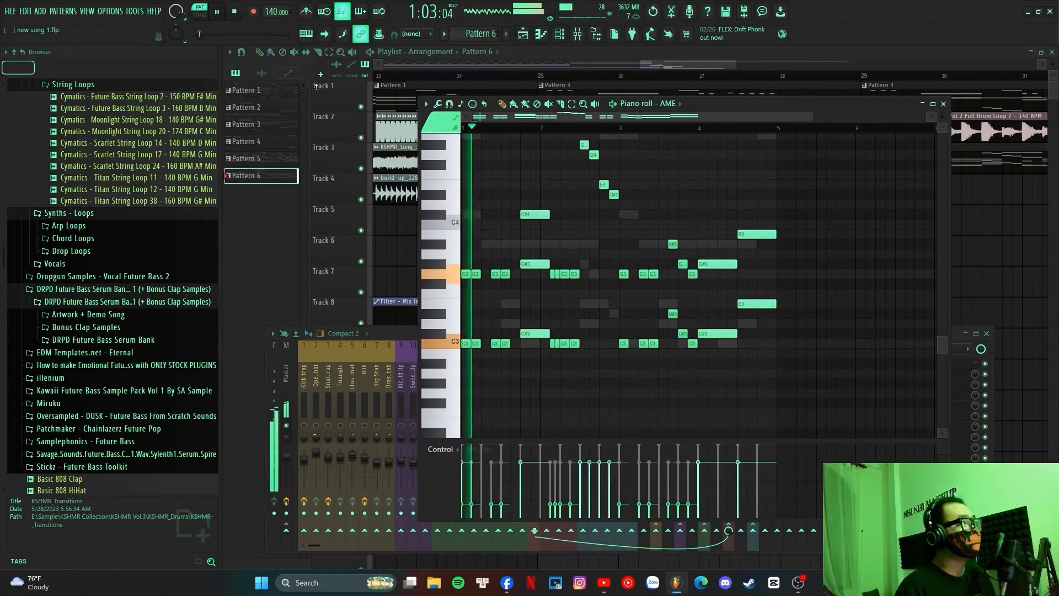
pyautogui.scroll(1, 505, 203)
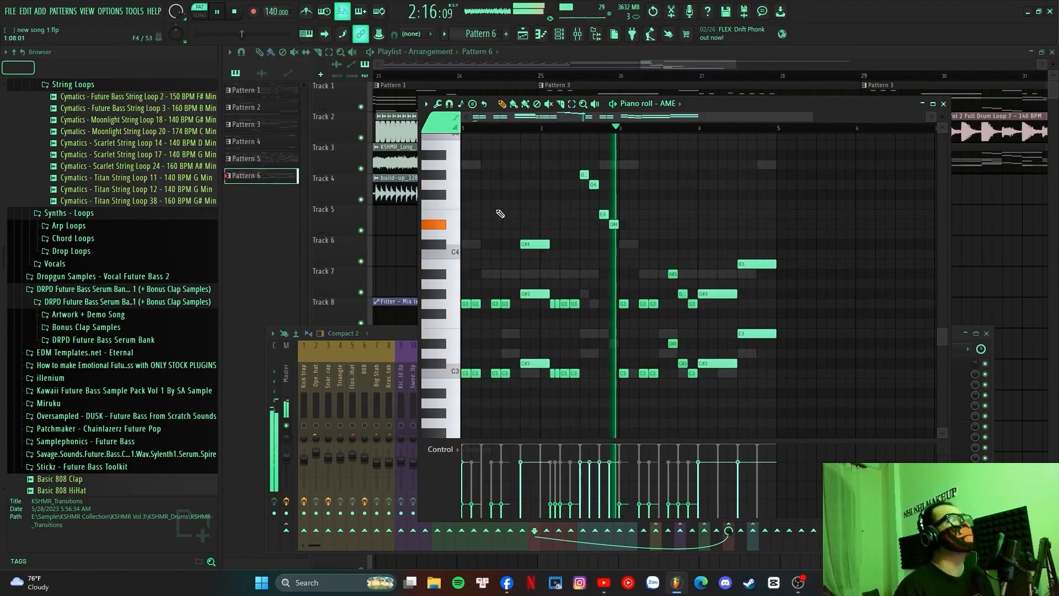
pyautogui.click(238, 15)
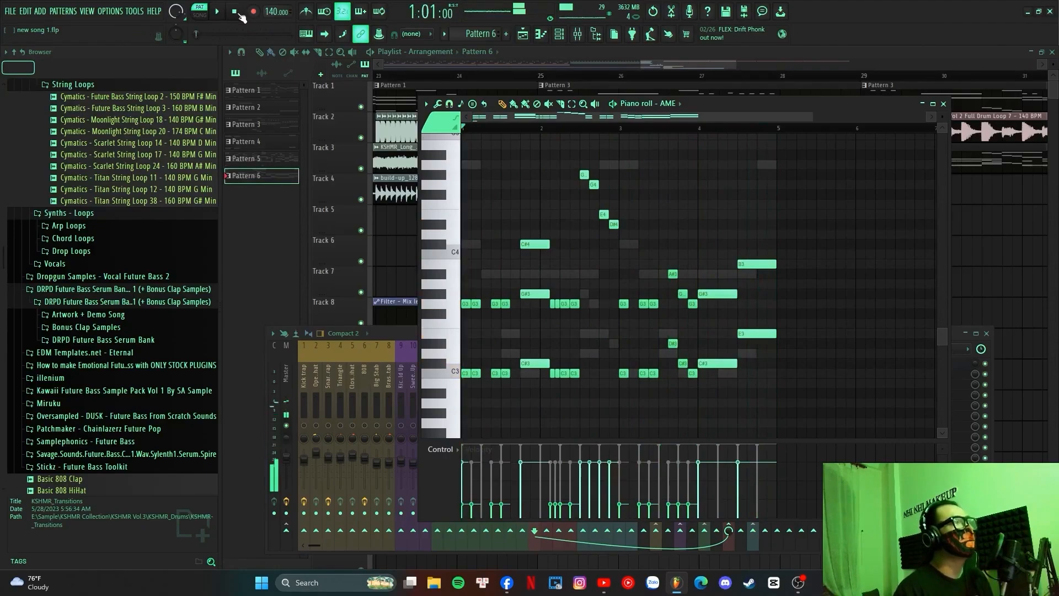
# - Solo mixer track 21 beside the Guitar track and switch the piano roll to the VD-BRUTE channel
pyautogui.click(549, 431)
pyautogui.click(640, 122)
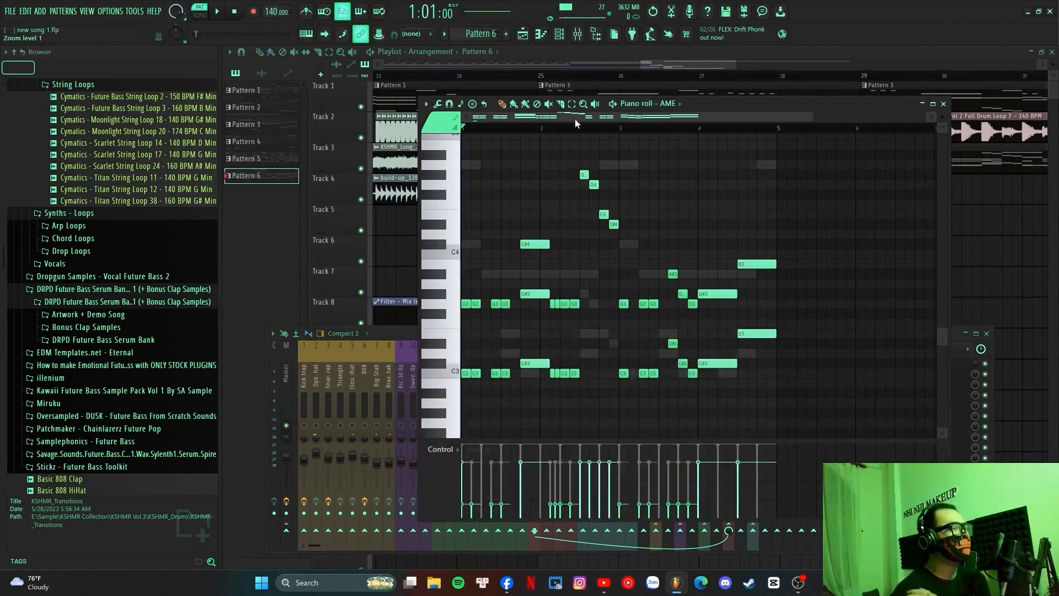
pyautogui.click(950, 338)
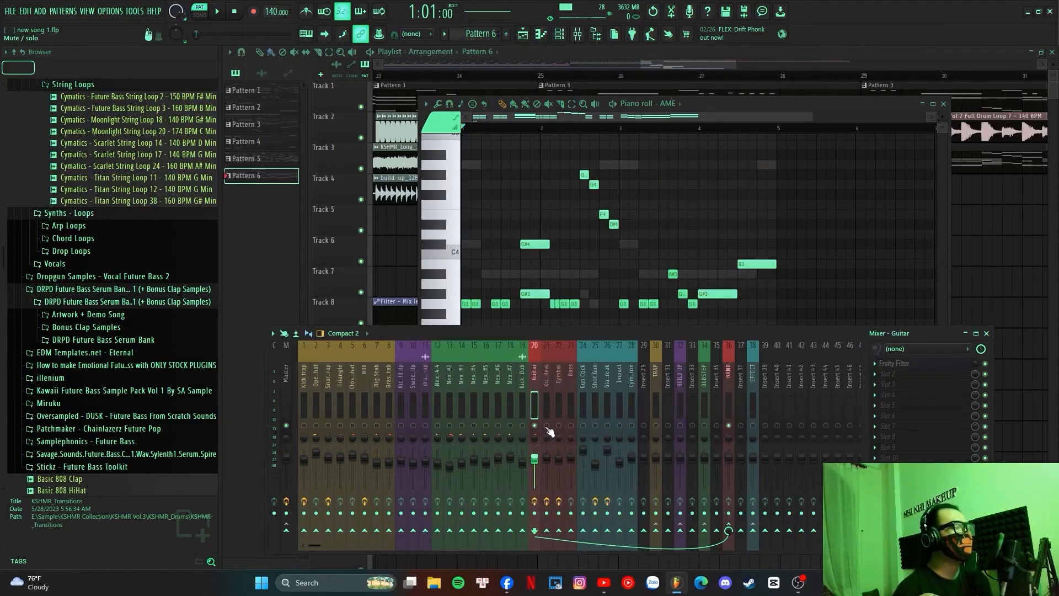
pyautogui.click(659, 103)
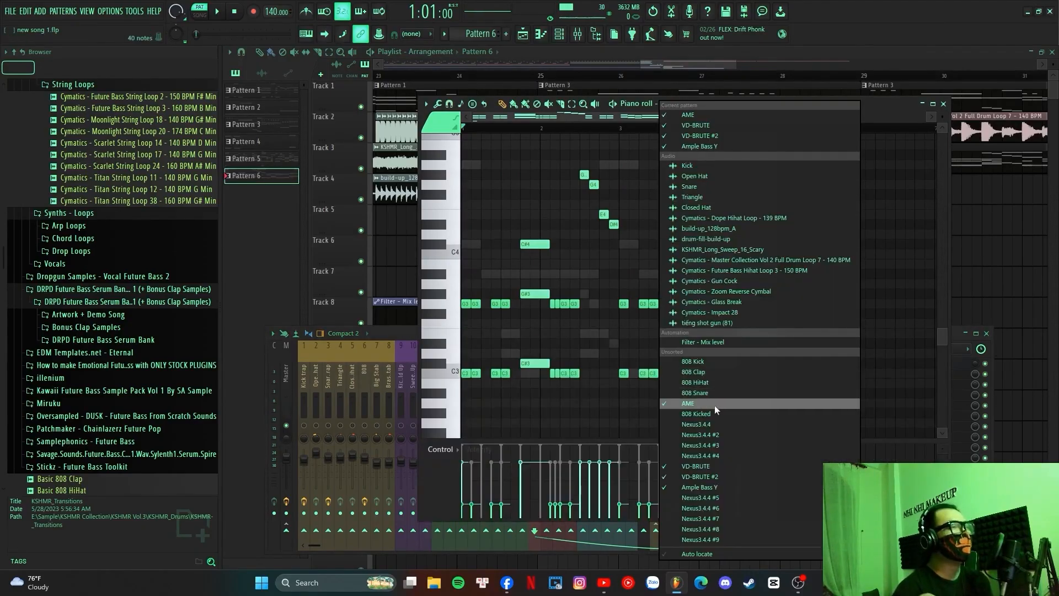
pyautogui.click(717, 468)
pyautogui.scroll(-2, 535, 272)
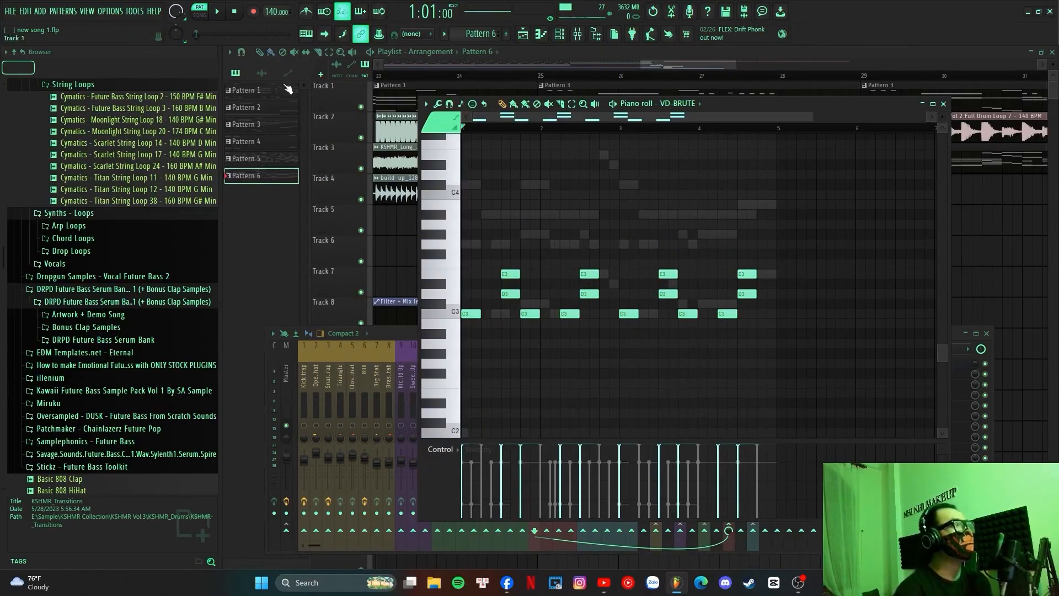
# - Play Pattern 6 to audition the VD-BRUTE notes while watching the mixer, and stop playback
pyautogui.press('space')
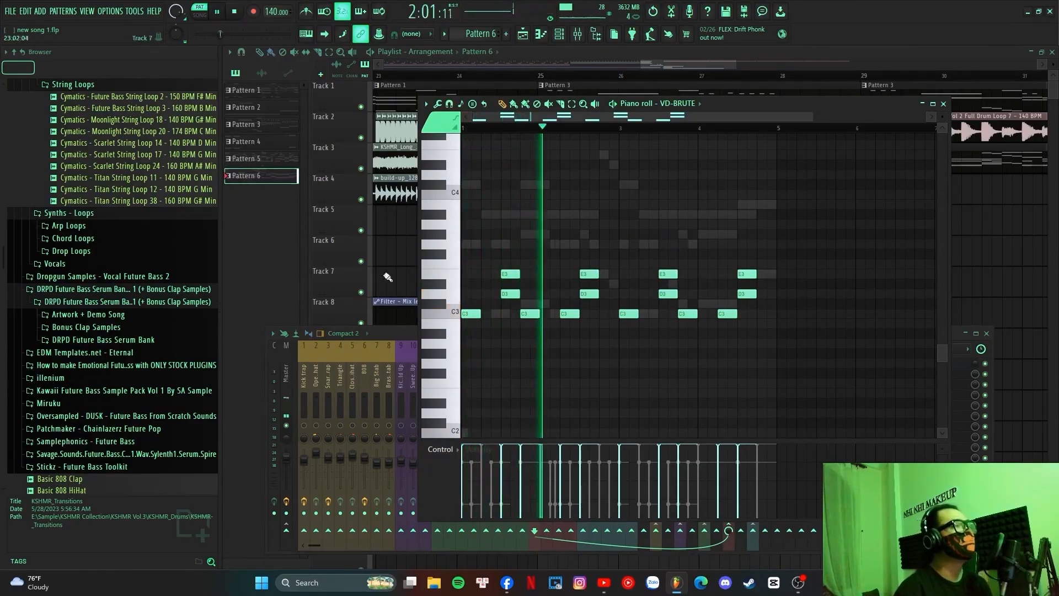
pyautogui.click(389, 333)
pyautogui.scroll(-2, 589, 243)
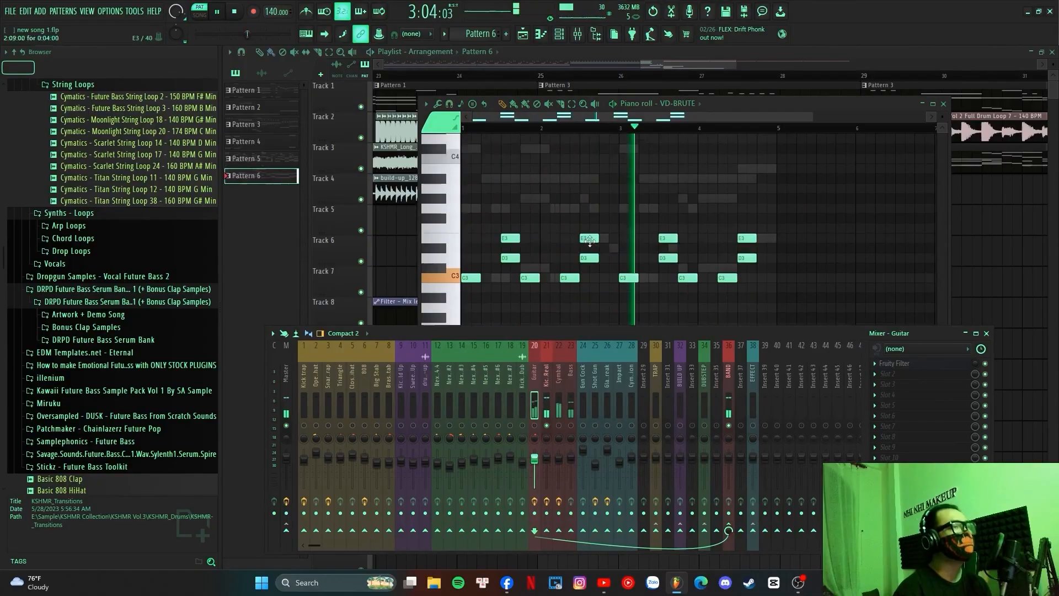
pyautogui.scroll(-1, 590, 241)
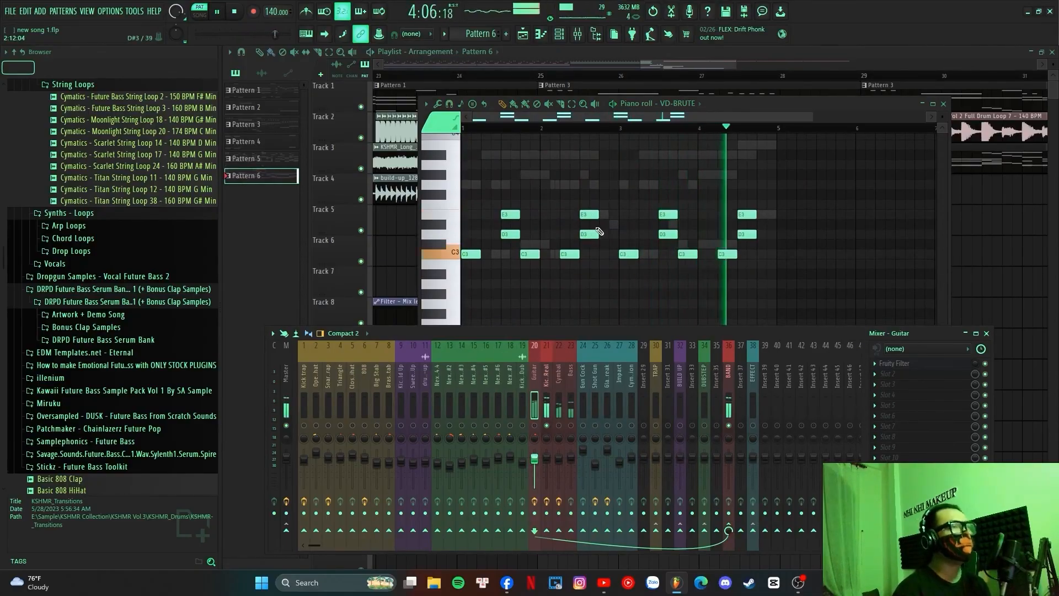
pyautogui.press('space')
pyautogui.scroll(1, 609, 264)
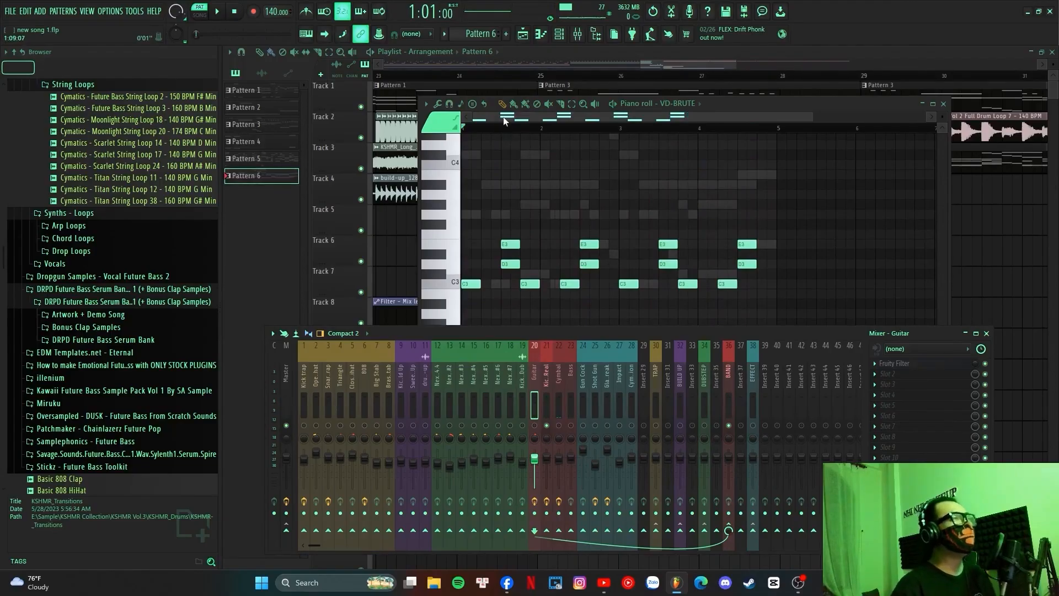
pyautogui.click(484, 120)
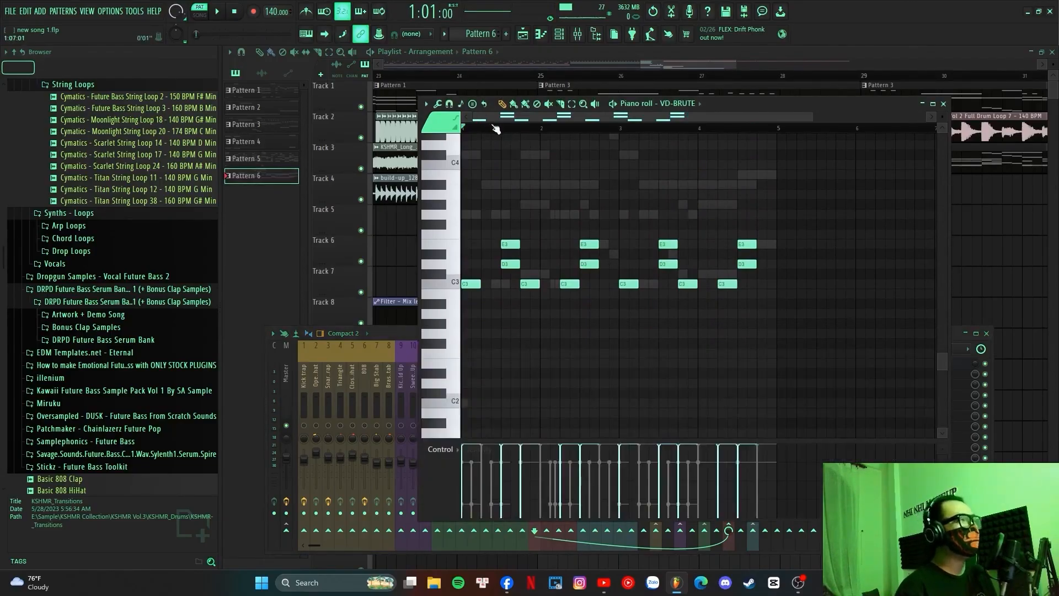
pyautogui.scroll(1, 612, 161)
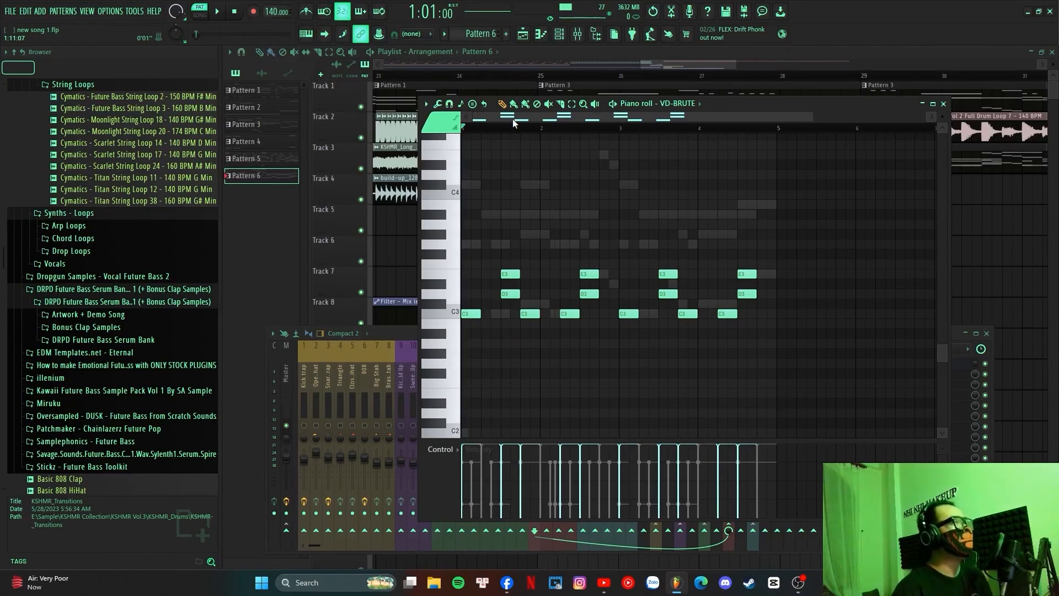
# - Switch the piano roll to the VD-BRUTE #2 channel and play Pattern 6 to audition its notes
pyautogui.click(683, 103)
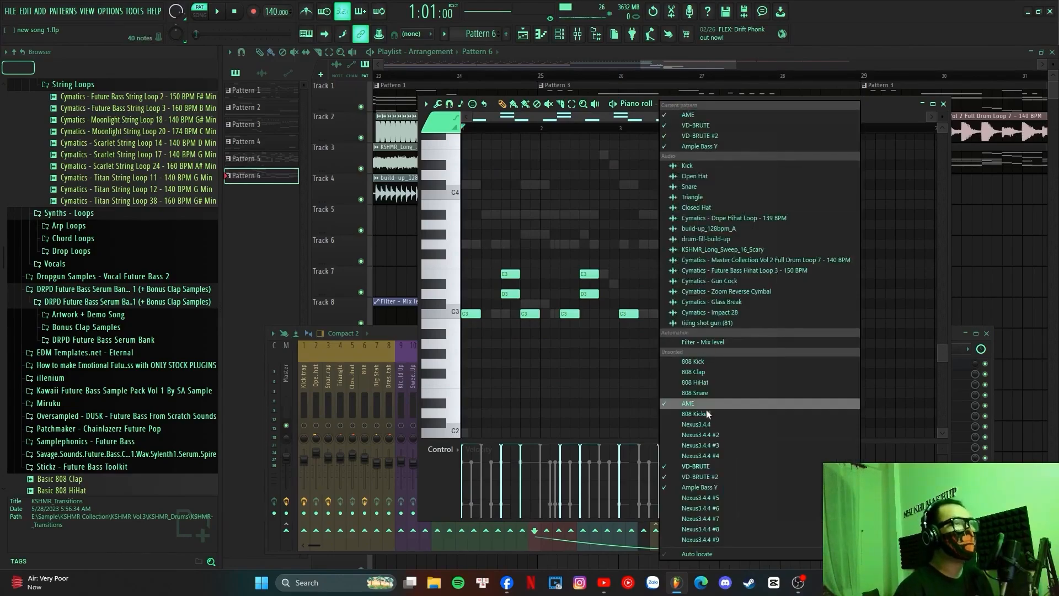
pyautogui.click(716, 455)
pyautogui.press('space')
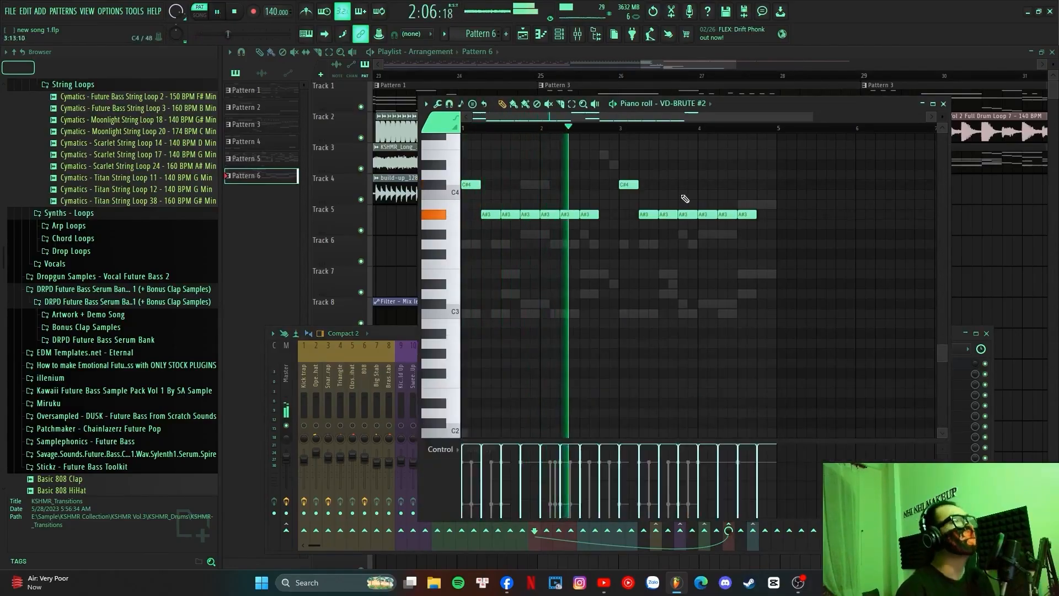
pyautogui.scroll(3, 686, 197)
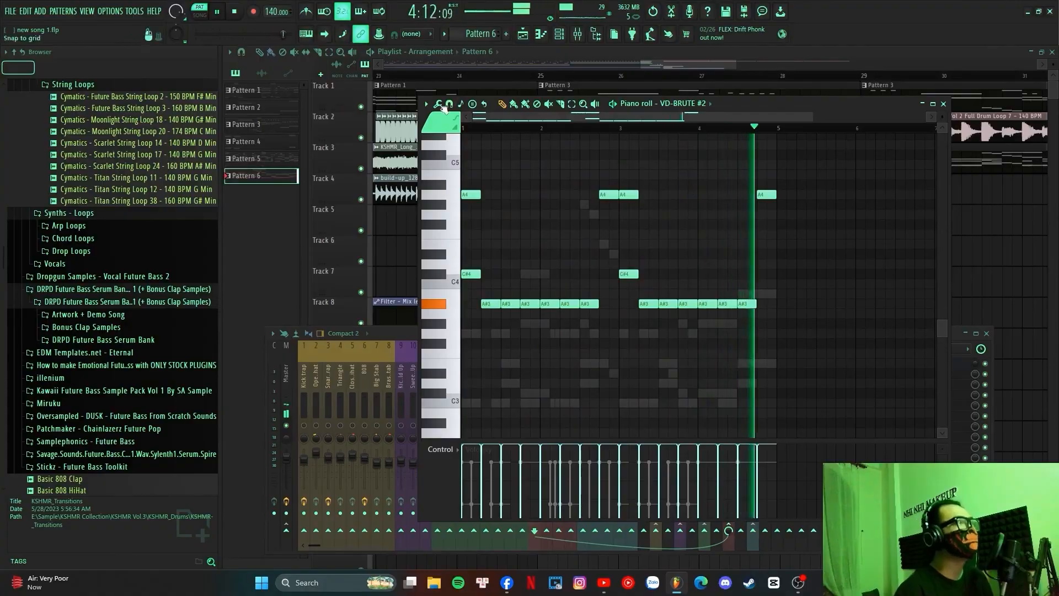
# - Stop playback and audition the VD-BRUTE #2 notes individually on the piano roll keyboard
pyautogui.click(237, 14)
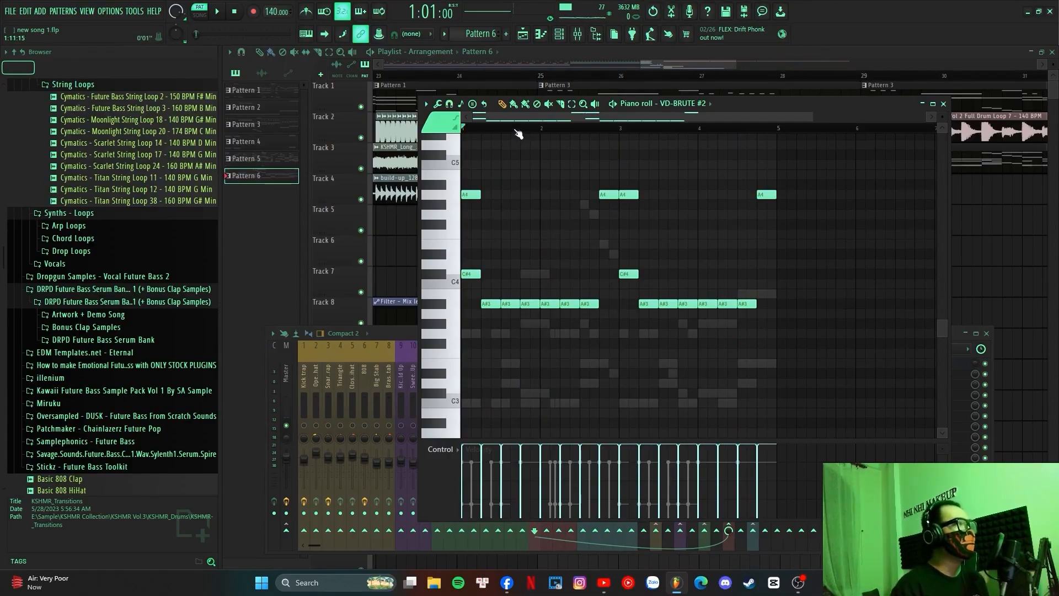
pyautogui.click(444, 308)
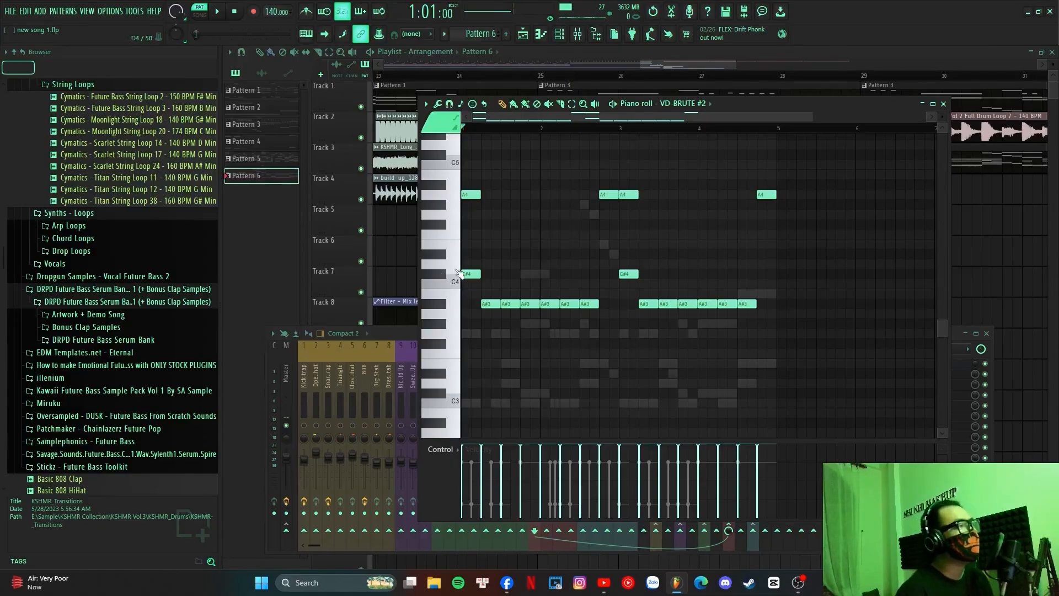
pyautogui.click(443, 279)
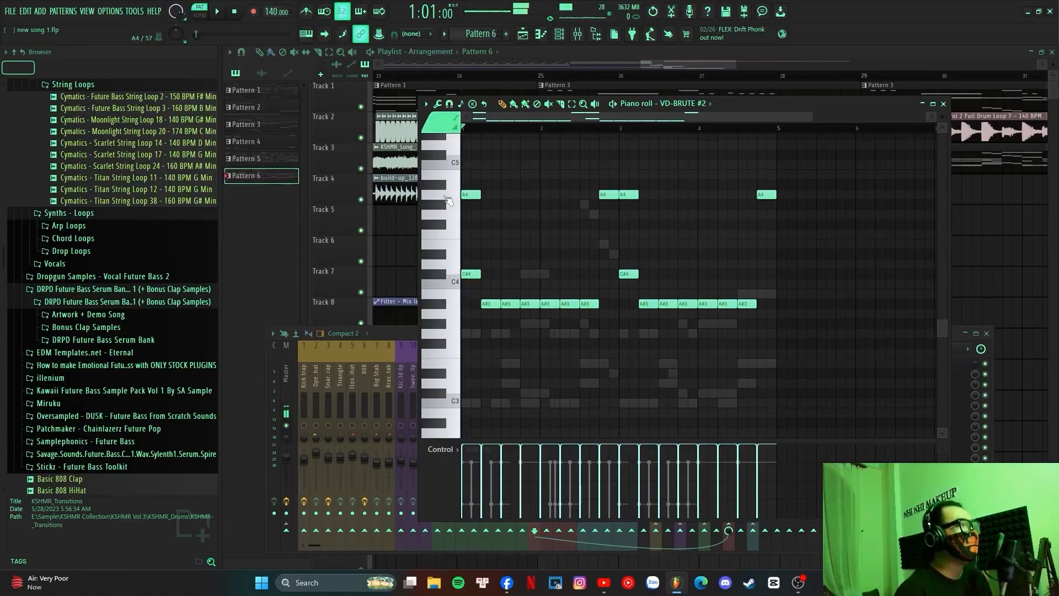
pyautogui.click(443, 273)
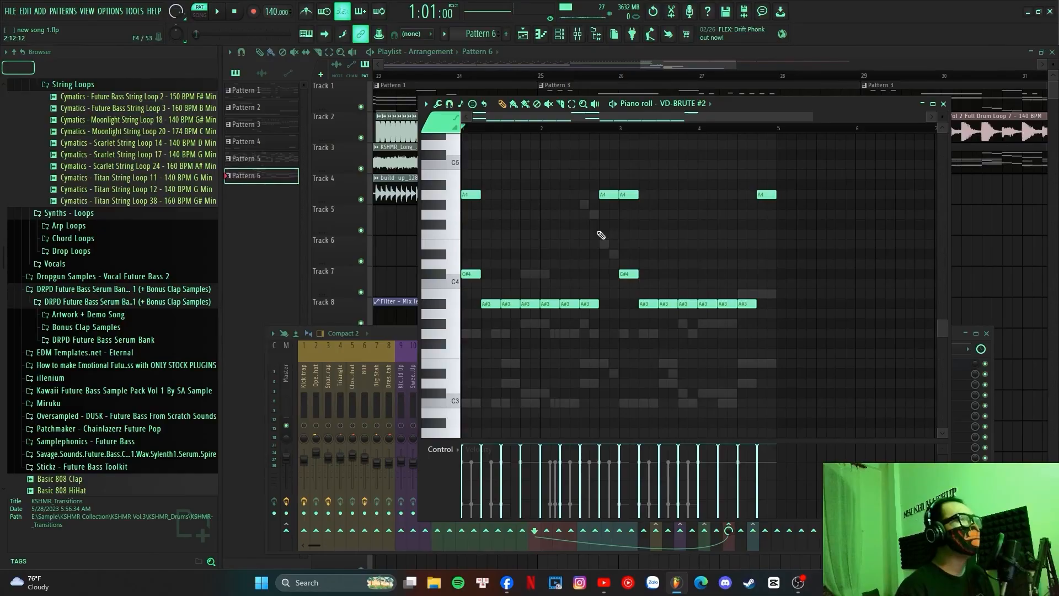
# - Bring up the mixer and briefly play Pattern 6 to check the Guitar, Kick Snare Real, Cymbal and Bass levels
pyautogui.press('F9')
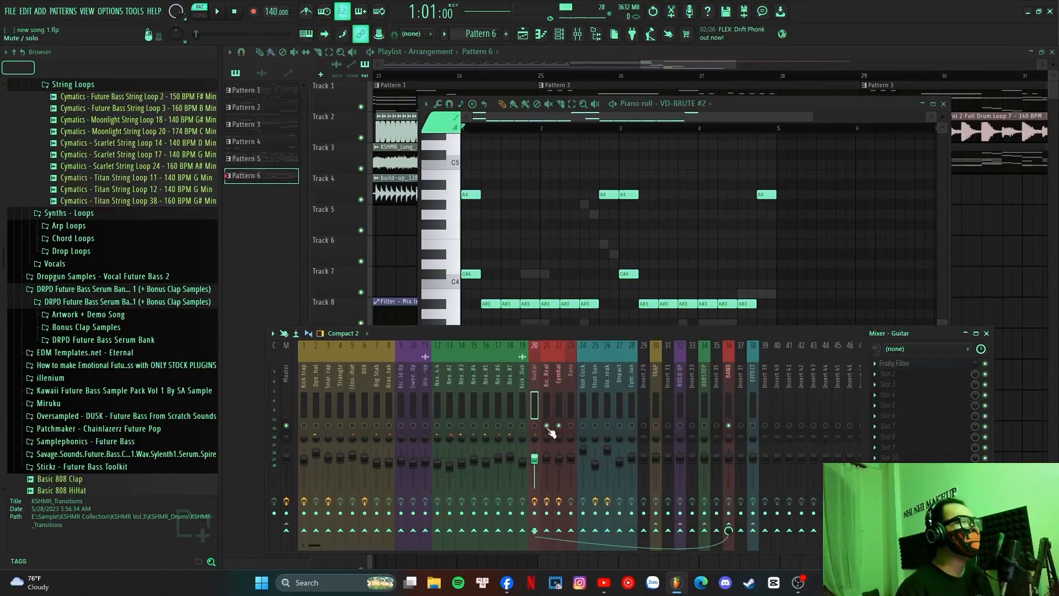
pyautogui.click(220, 14)
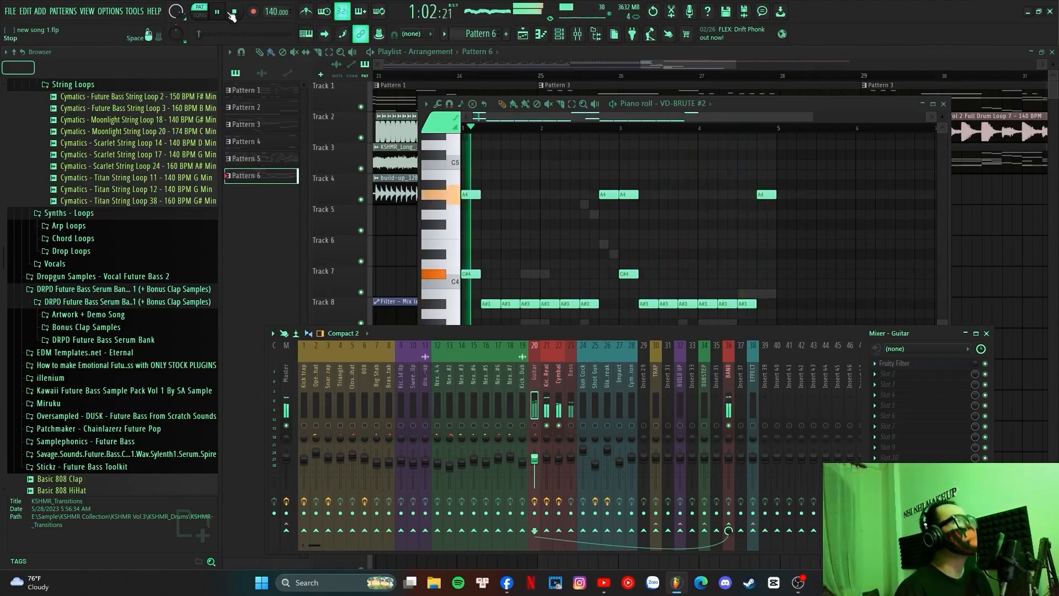
pyautogui.press('space')
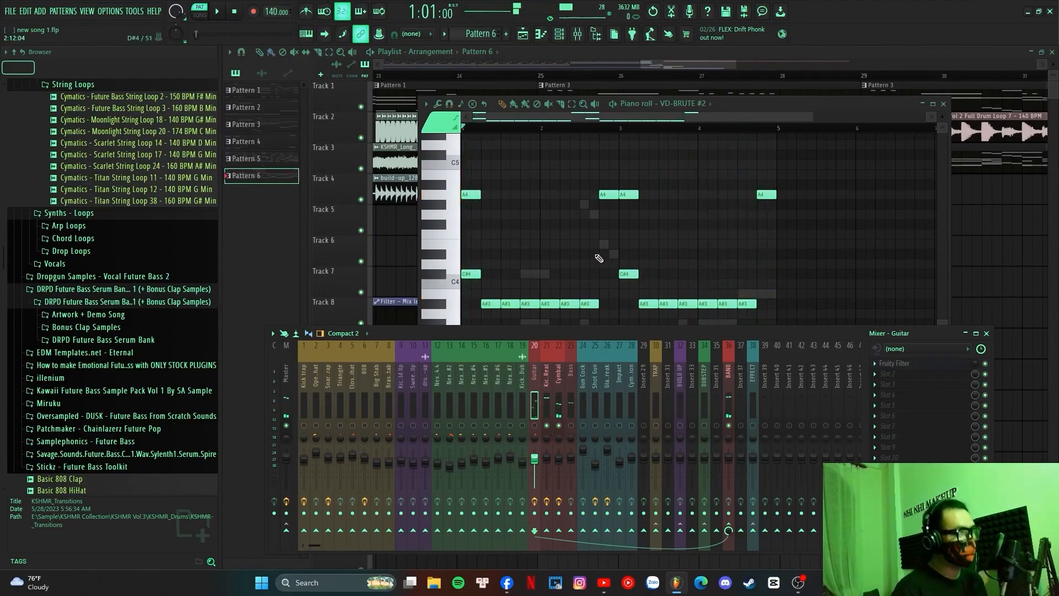
# - Switch the piano roll to the Ample Bass Y channel, play Pattern 6 to audition its bass notes, and stop playback
pyautogui.click(680, 124)
pyautogui.click(680, 485)
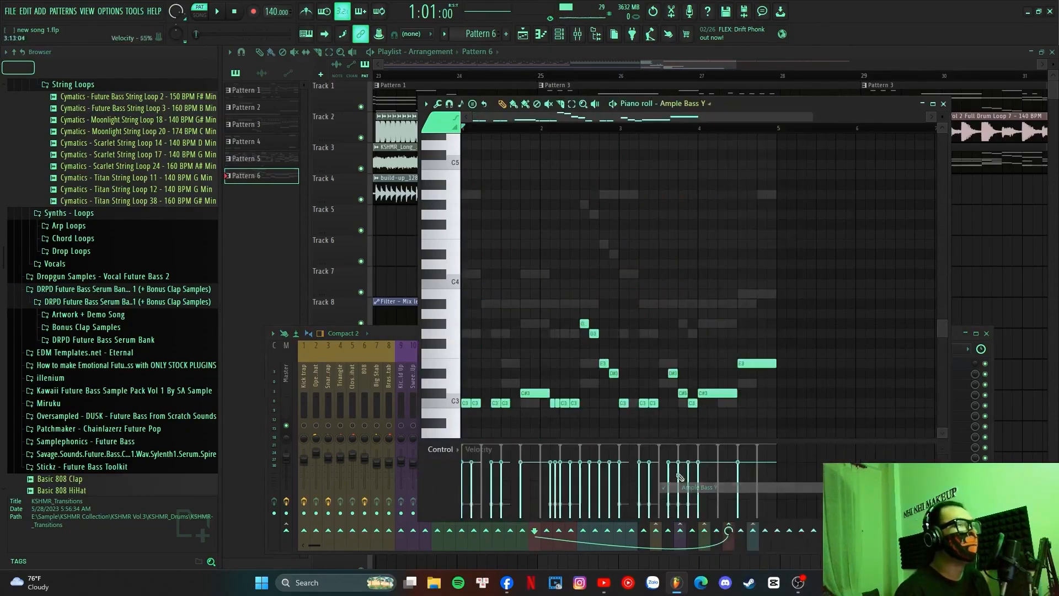
pyautogui.click(217, 13)
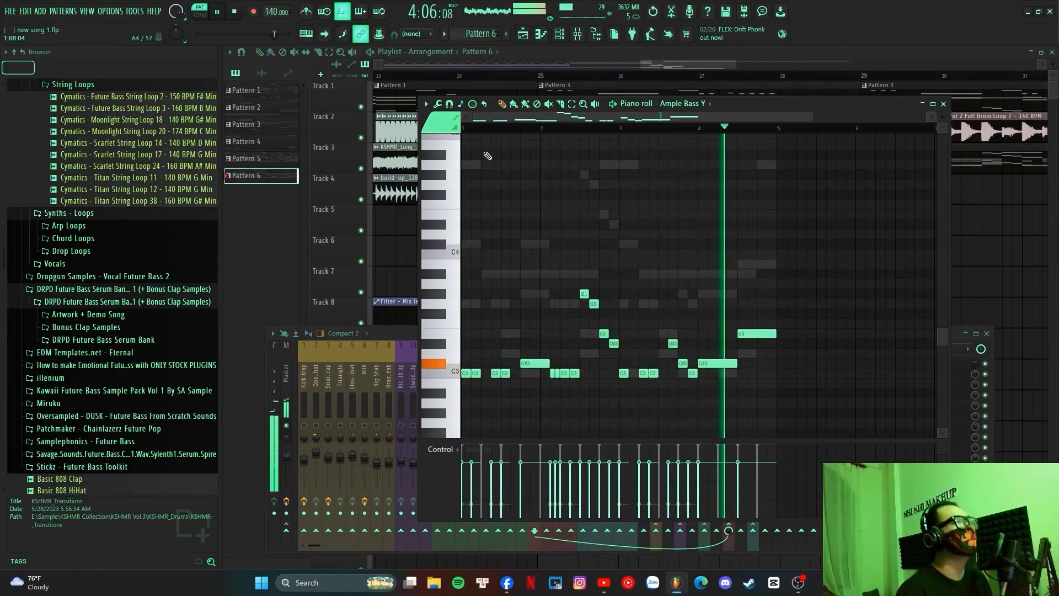
pyautogui.click(235, 15)
# - Enable the Kick Snare Real and Cymbal mixer tracks alongside the Guitar and Bass tracks
pyautogui.click(560, 352)
pyautogui.click(547, 349)
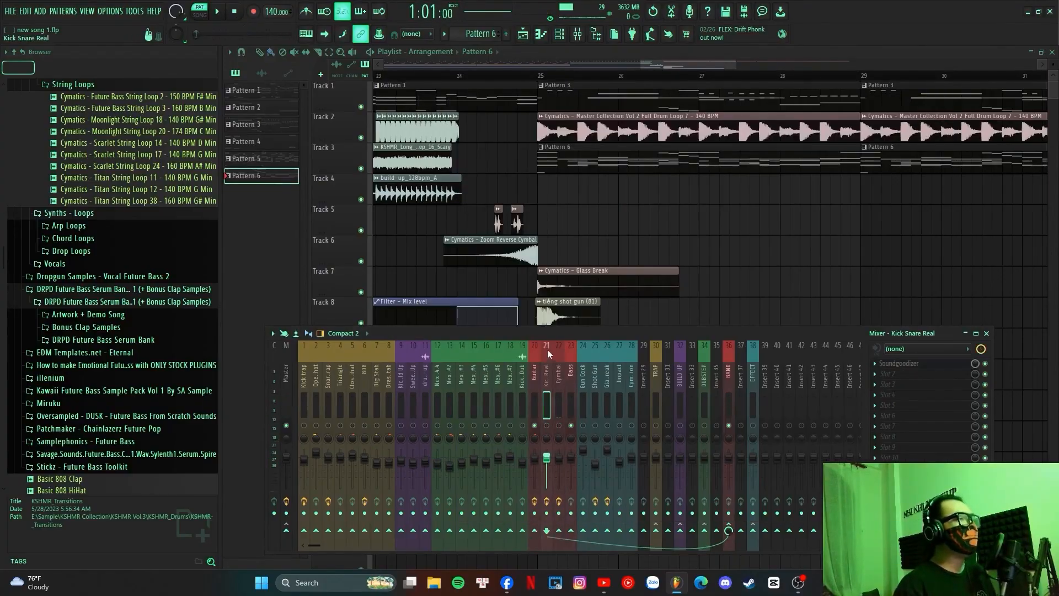
pyautogui.click(560, 349)
pyautogui.click(546, 426)
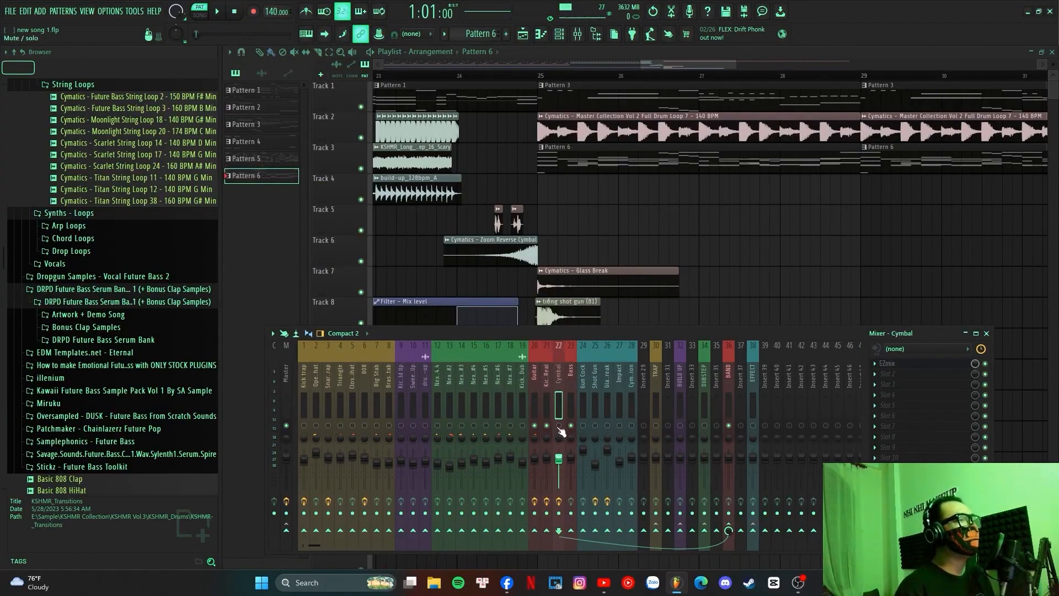
pyautogui.click(558, 425)
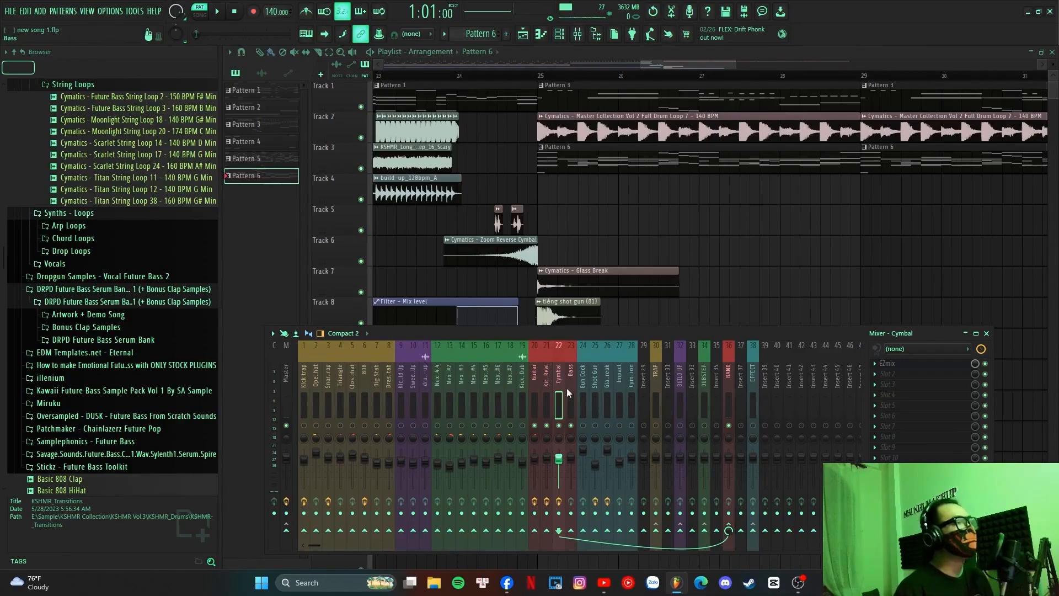
# - Inspect the effects on the Kick Snare Real and Cymbal tracks, viewing the Cymbal's EZmix V Overhead preset and closing it
pyautogui.click(547, 363)
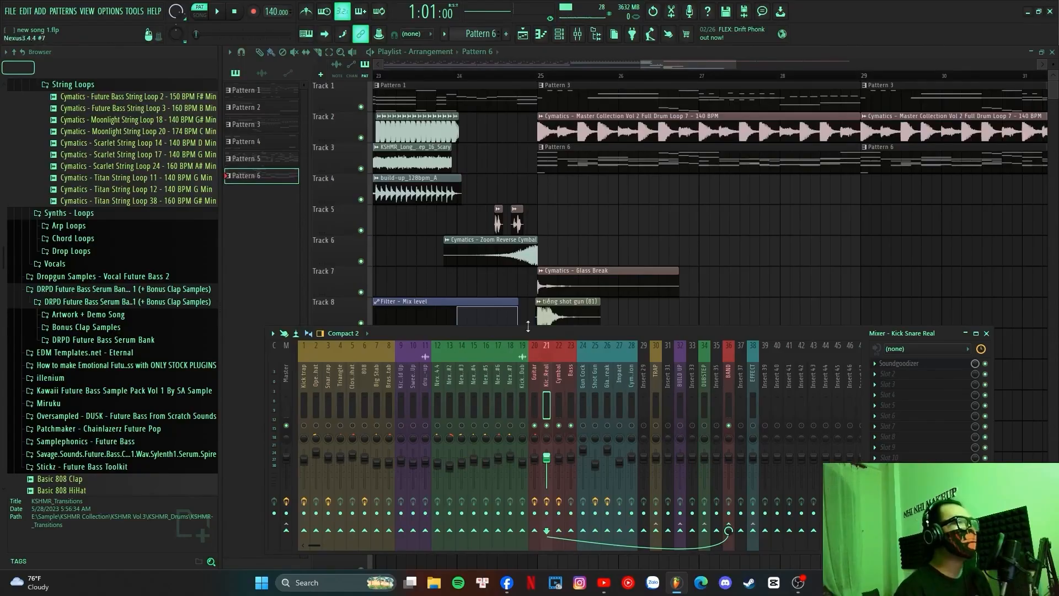
pyautogui.click(563, 372)
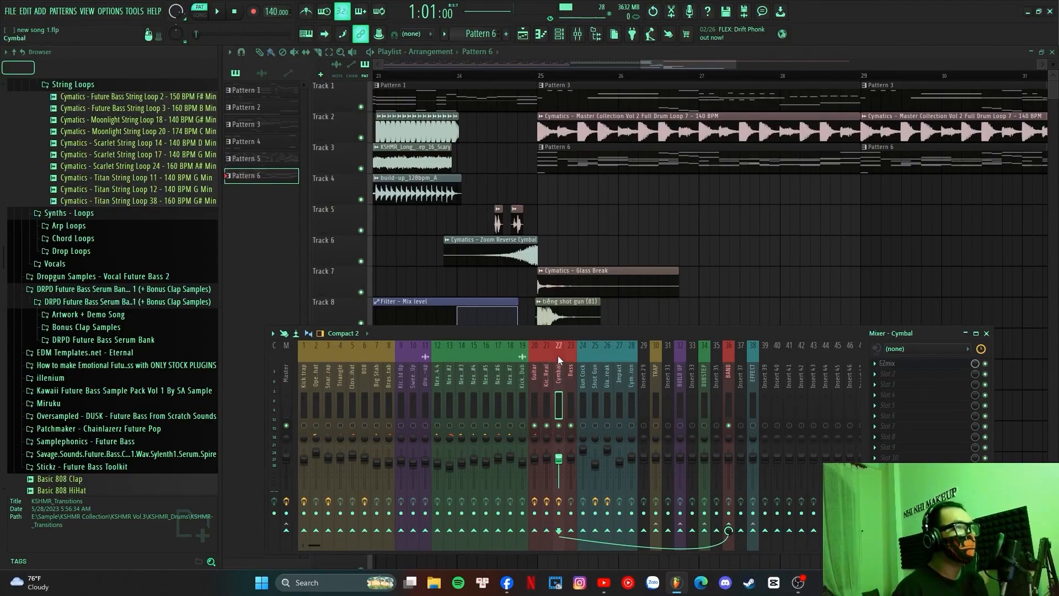
pyautogui.click(892, 364)
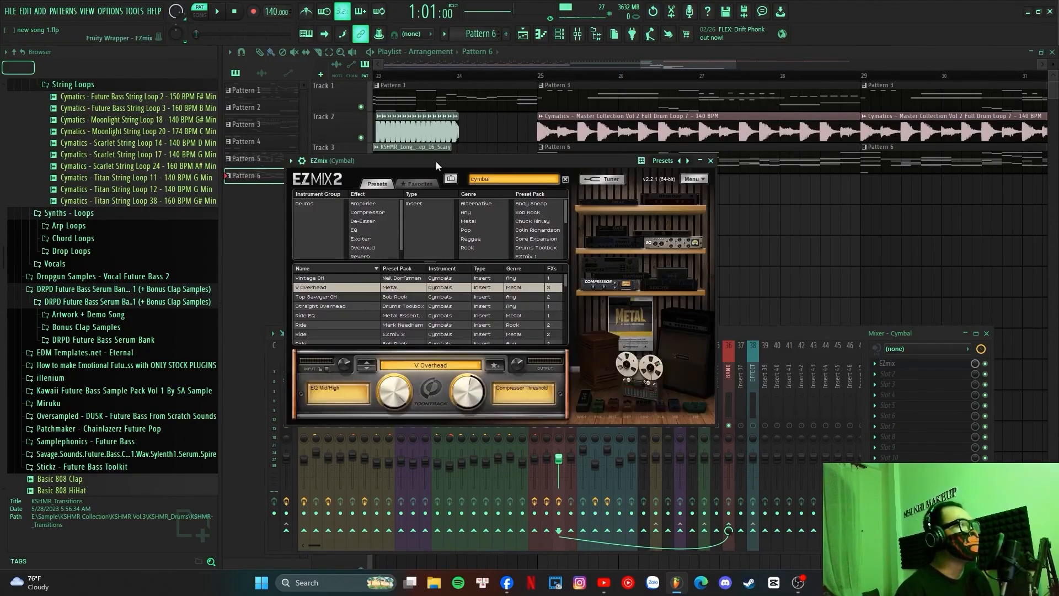
pyautogui.moveTo(435, 161); pyautogui.dragTo(540, 182)
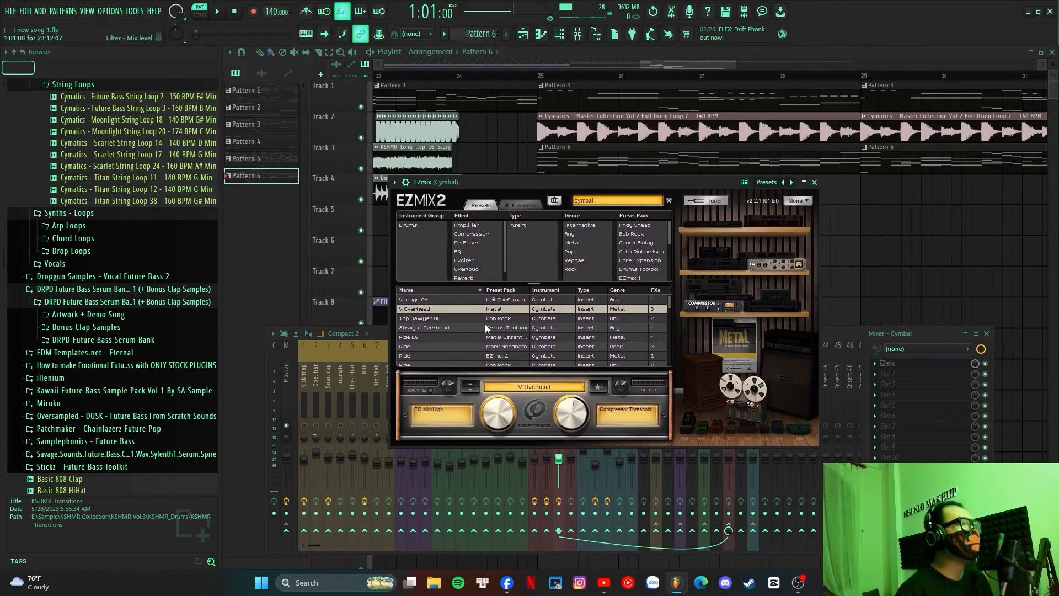
pyautogui.click(814, 182)
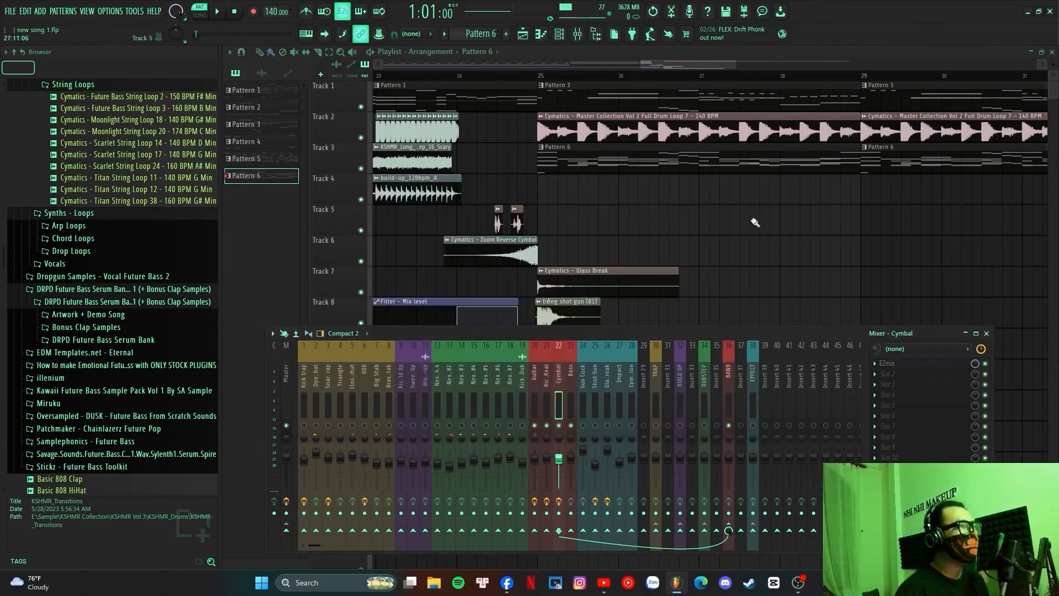
# - Play the full drop in song mode from bar 25 while watching the mixer levels, and stop playback
pyautogui.scroll(-2, 539, 75)
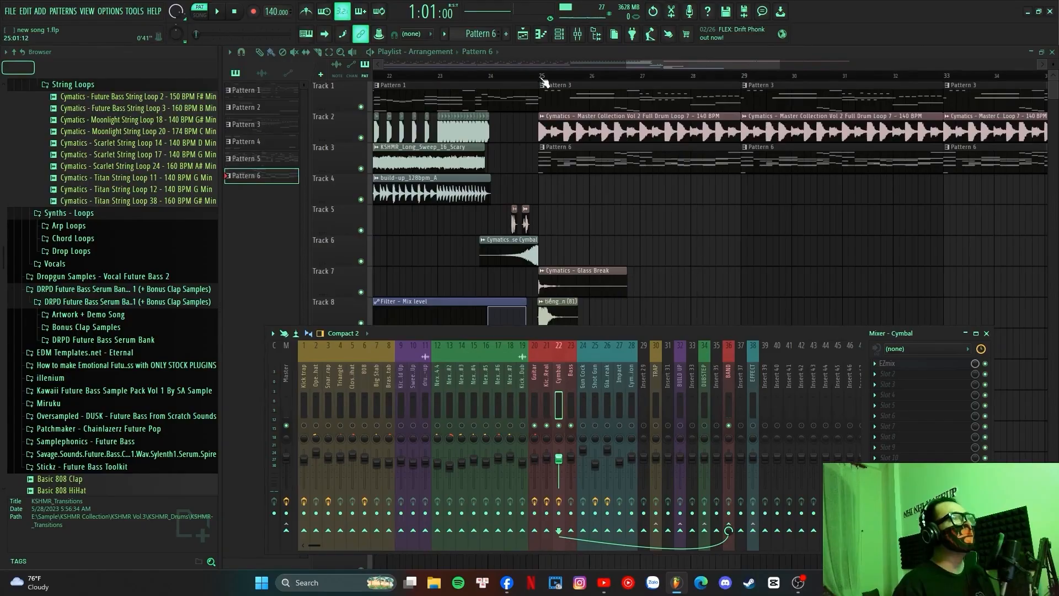
pyautogui.click(540, 75)
pyautogui.press('F9')
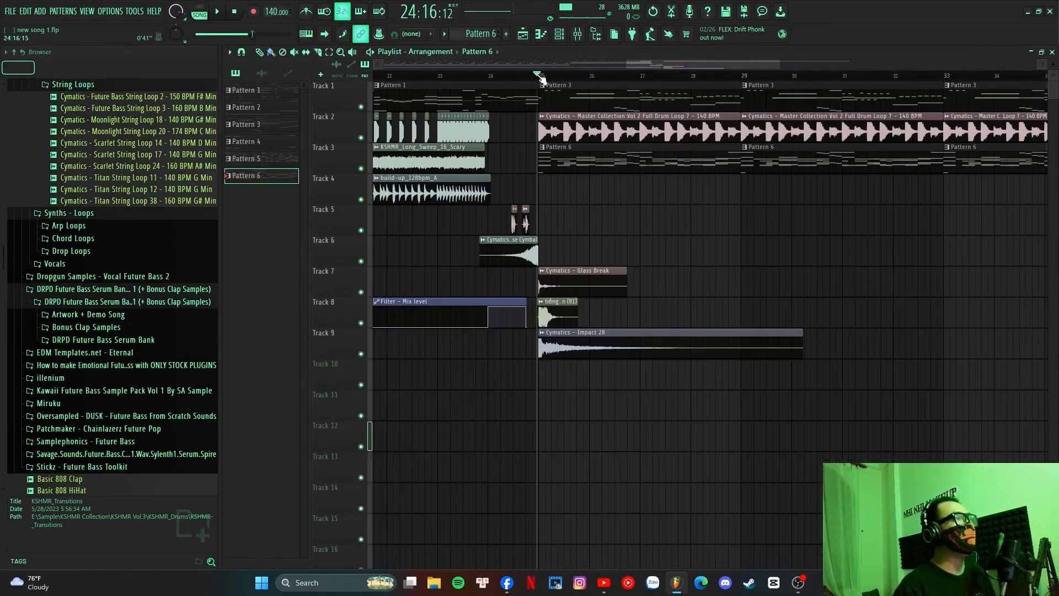
pyautogui.click(539, 74)
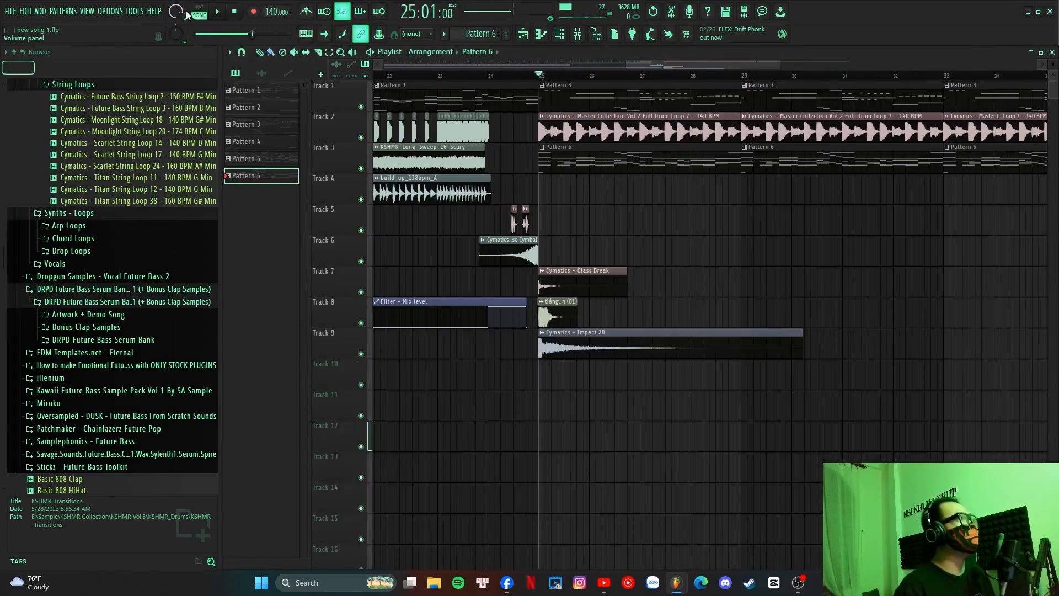
pyautogui.press('space')
pyautogui.press('F9')
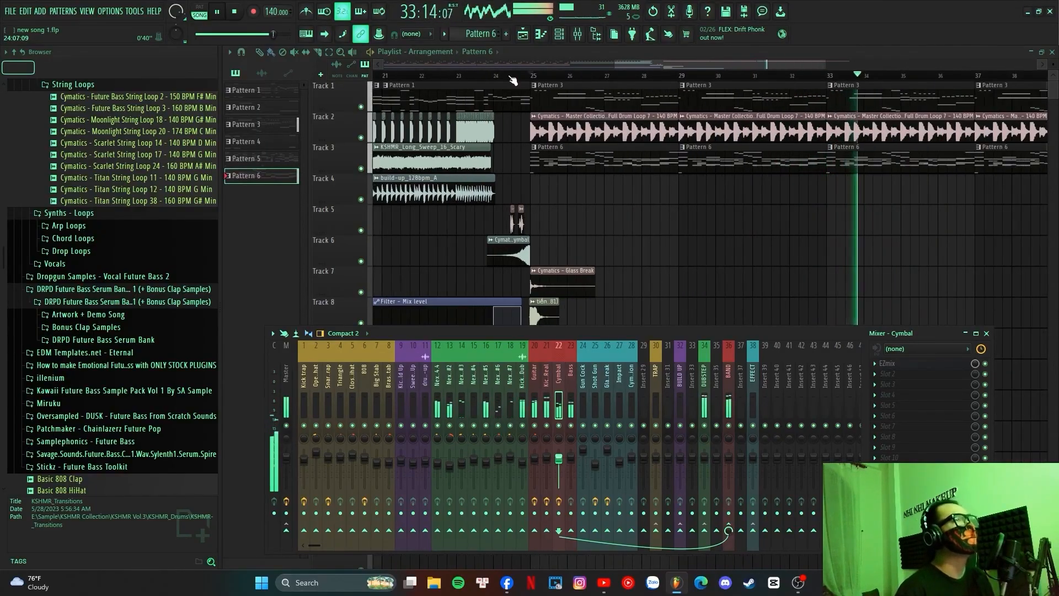
pyautogui.scroll(-3, 512, 81)
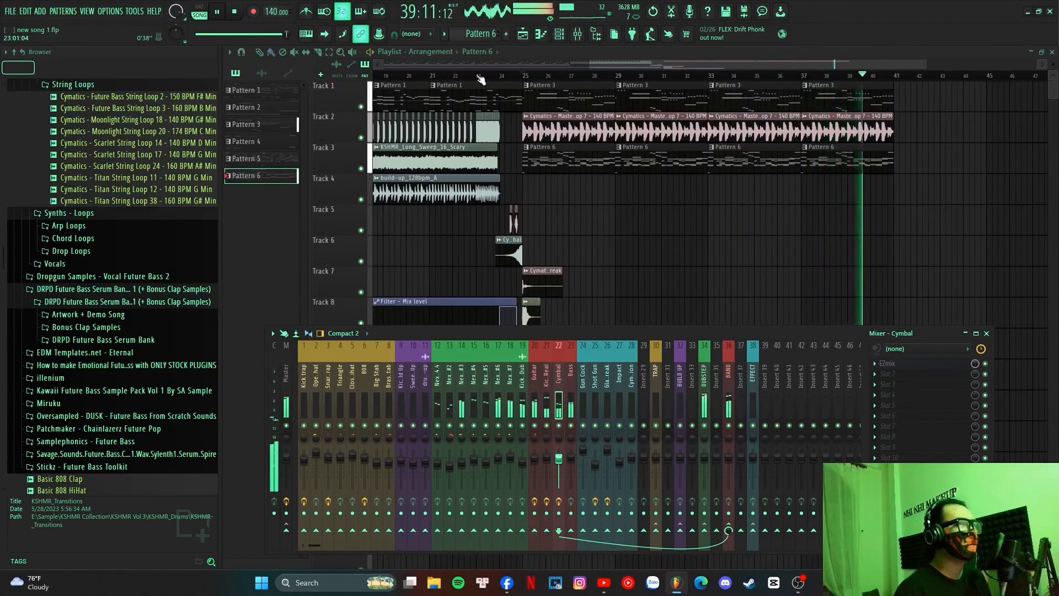
pyautogui.click(234, 14)
# - Hide the mixer and examine Pattern 3's Nexus3.4.4 notes and the ghost notes of its other channels in the piano roll
pyautogui.scroll(5, 574, 82)
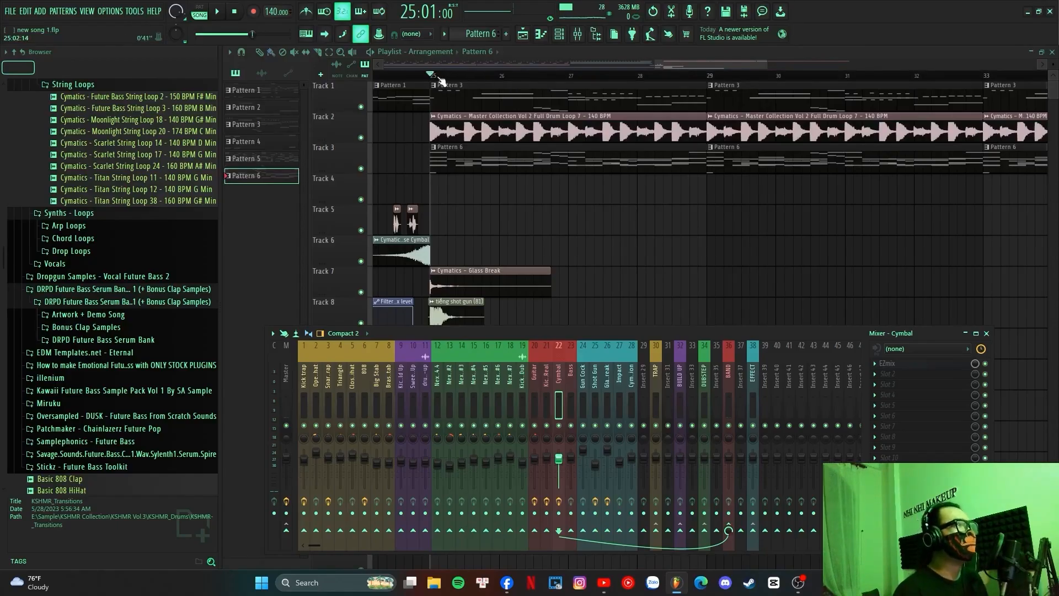
pyautogui.scroll(1, 432, 78)
pyautogui.press('F9')
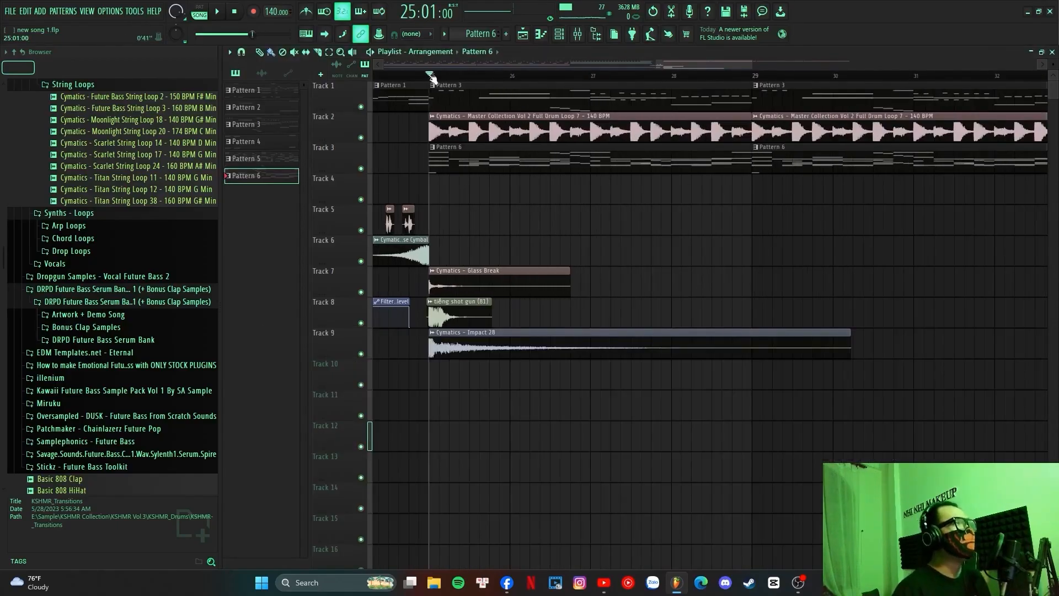
pyautogui.click(502, 104)
pyautogui.doubleClick(585, 106)
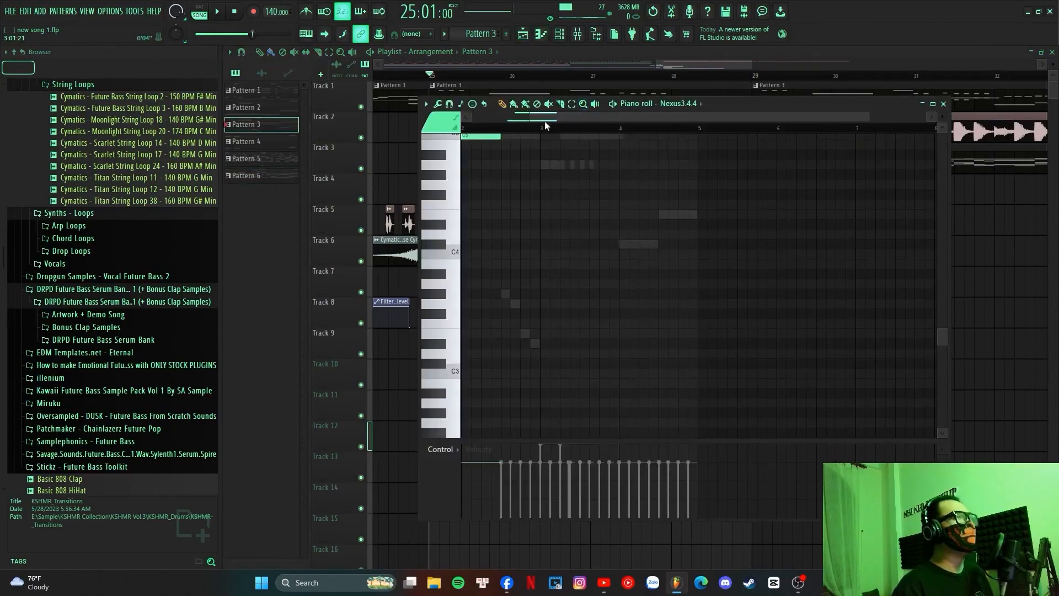
pyautogui.scroll(3, 648, 225)
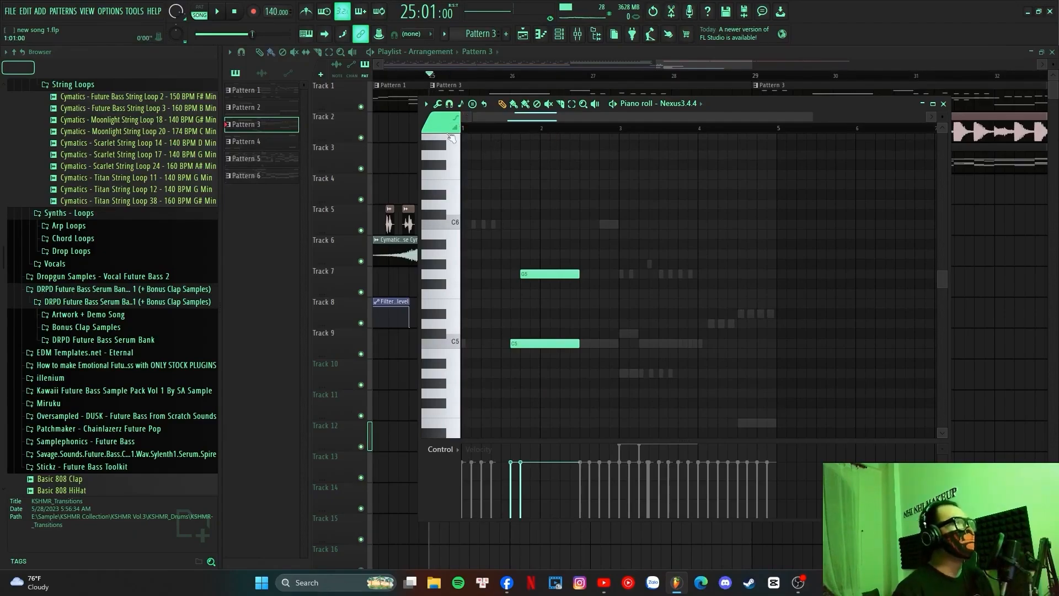
pyautogui.moveTo(811, 116); pyautogui.dragTo(679, 106)
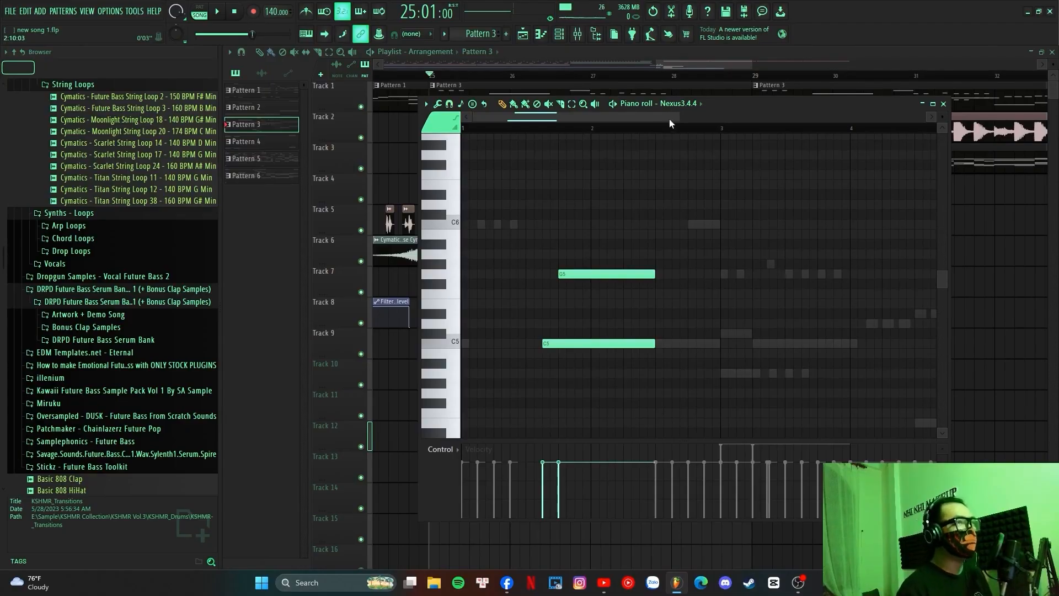
pyautogui.scroll(-2, 683, 127)
pyautogui.scroll(-6, 627, 228)
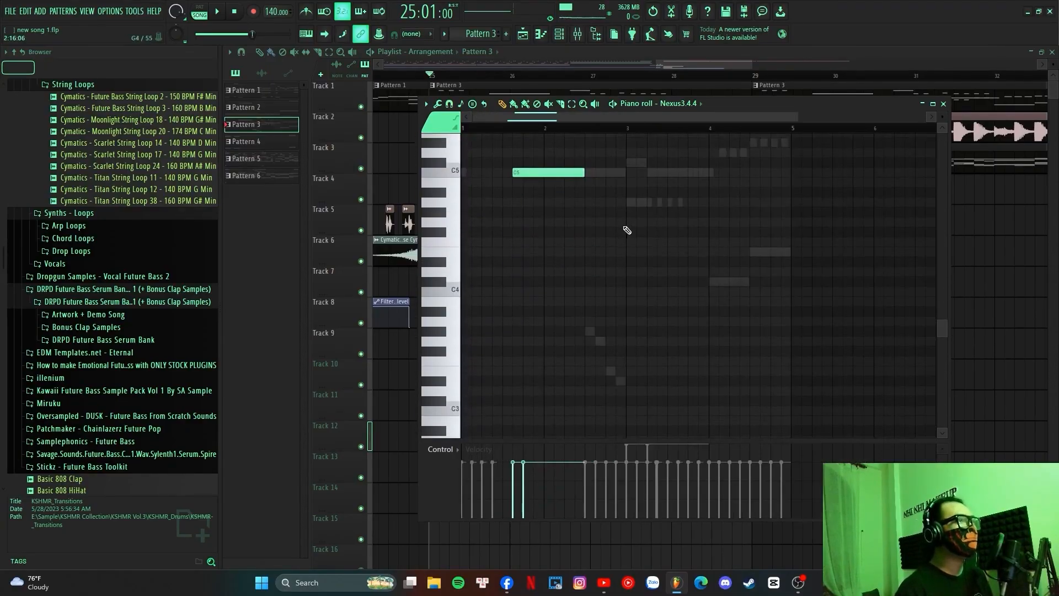
pyautogui.scroll(5, 612, 221)
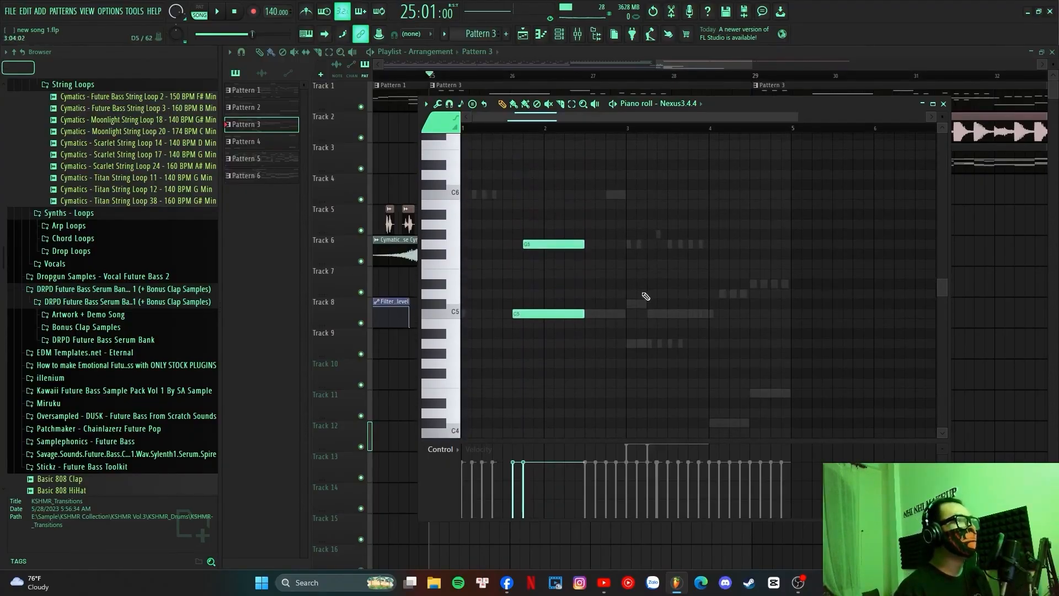
pyautogui.scroll(-4, 648, 260)
# - Close the piano roll and review the whole song arrangement in the playlist from the intro through the drop
pyautogui.press('Escape')
pyautogui.scroll(-6, 629, 73)
pyautogui.moveTo(628, 65); pyautogui.dragTo(527, 73)
pyautogui.scroll(6, 684, 76)
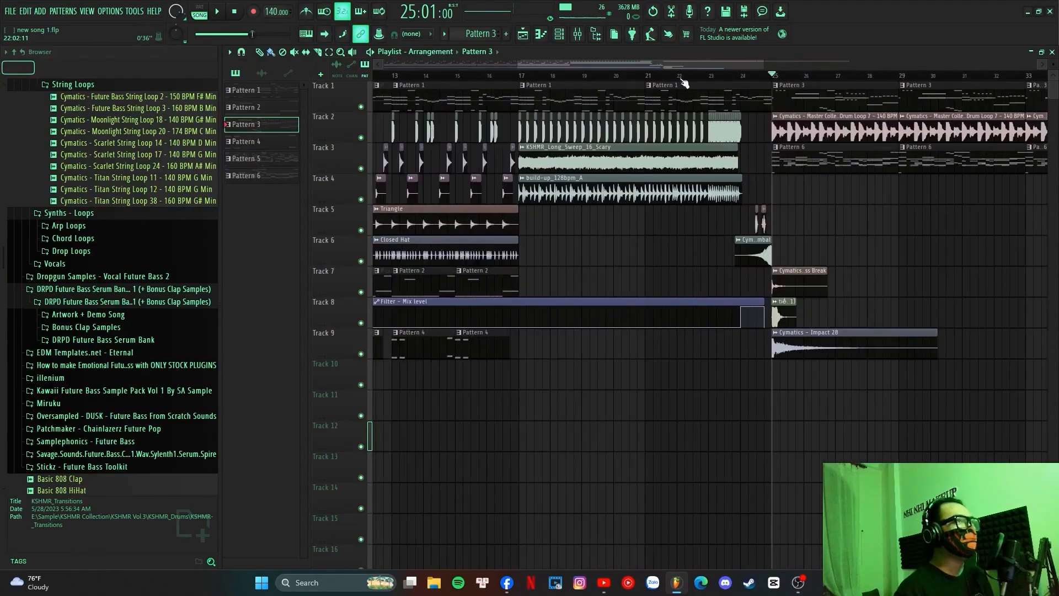
pyautogui.moveTo(686, 64); pyautogui.dragTo(915, 59)
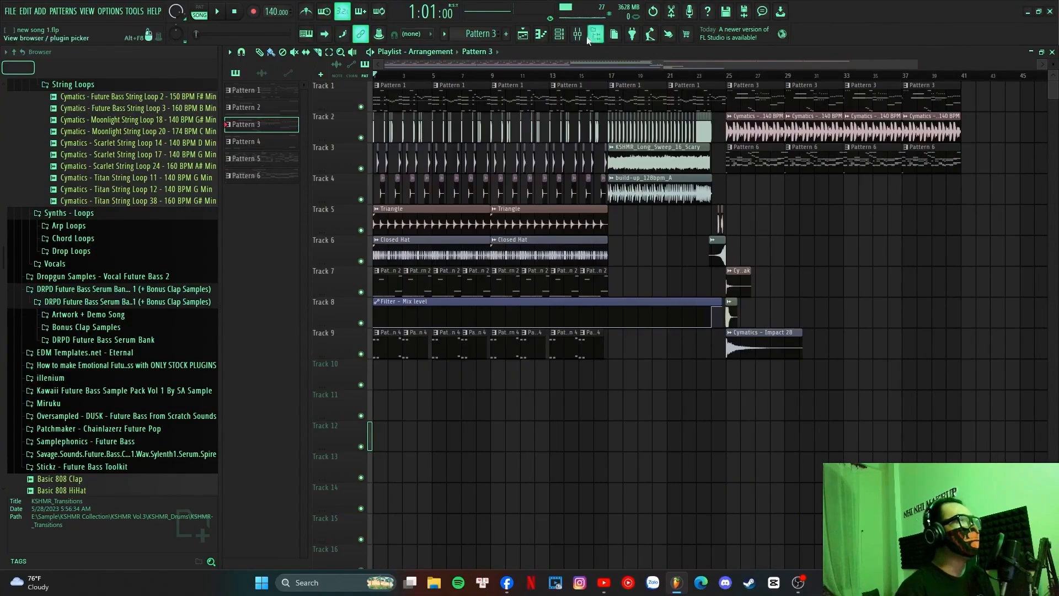
# - Display the mixer over the playlist to compare the colour-coded track groups with the arrangement
pyautogui.click(577, 34)
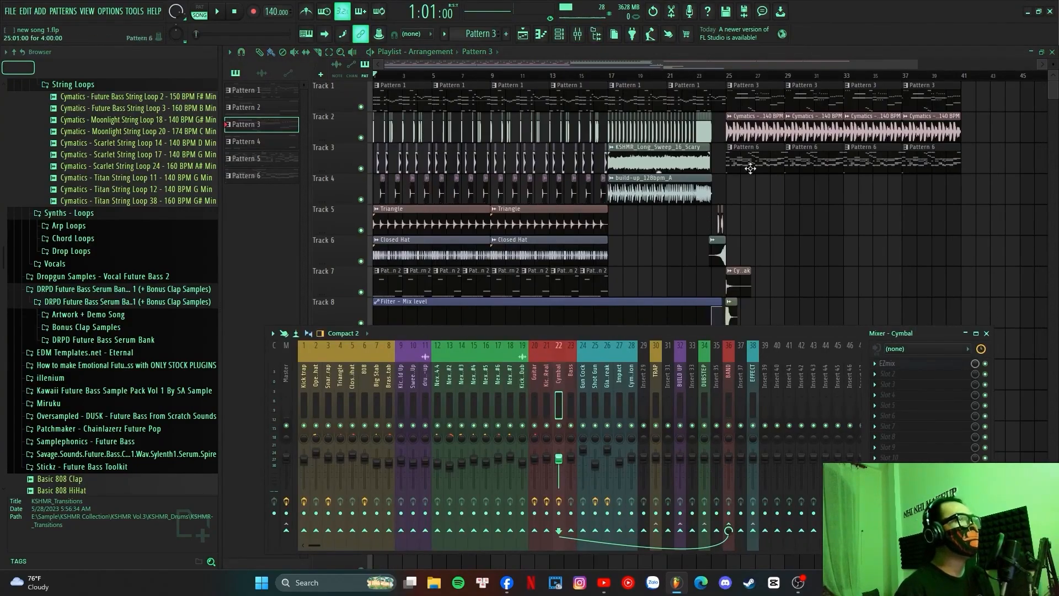
pyautogui.scroll(-1, 634, 144)
pyautogui.press('F9')
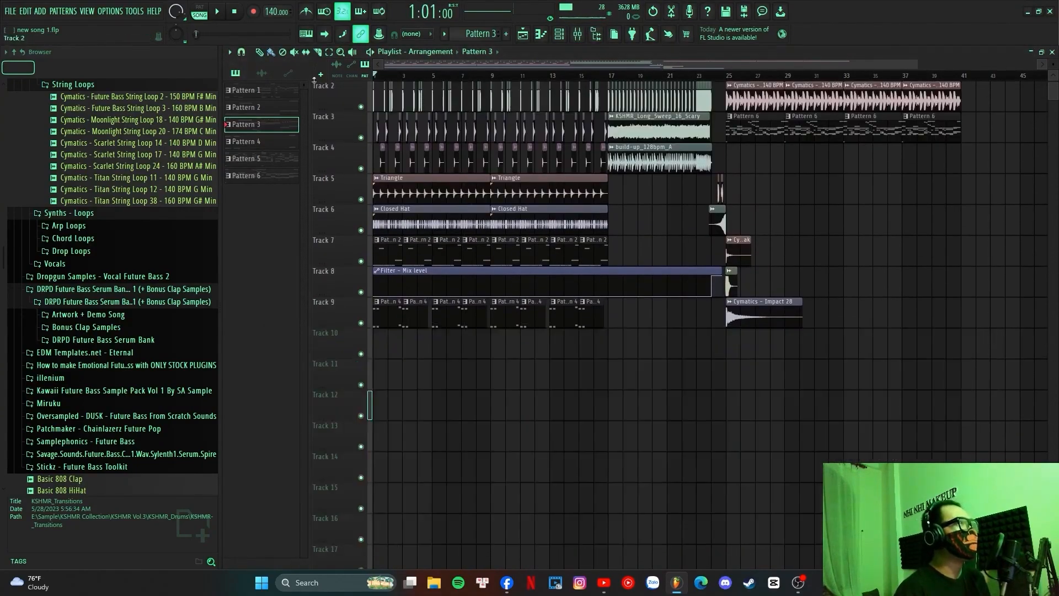
pyautogui.click(578, 36)
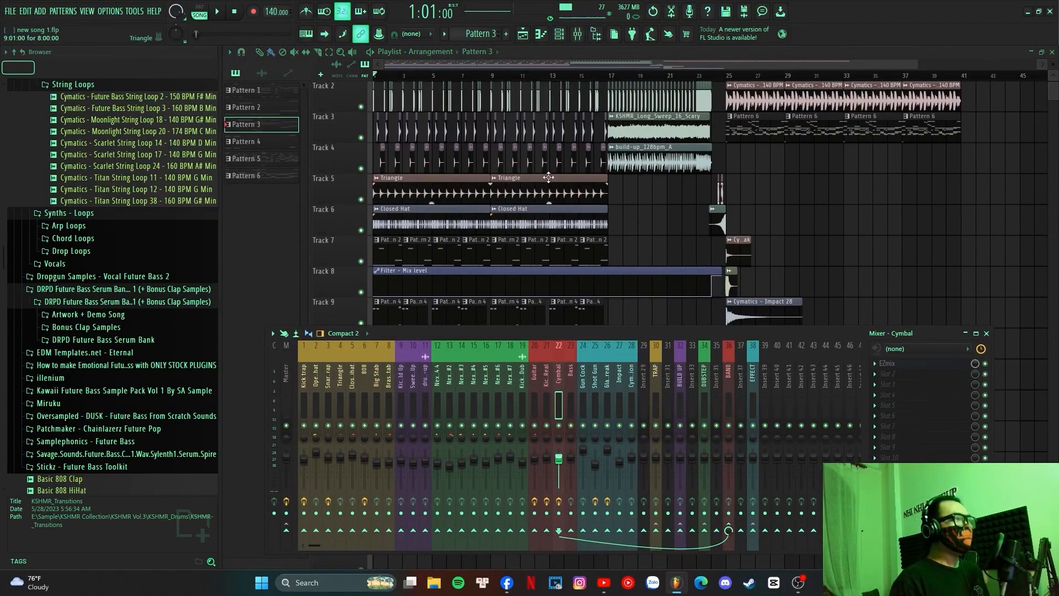
pyautogui.scroll(1, 613, 151)
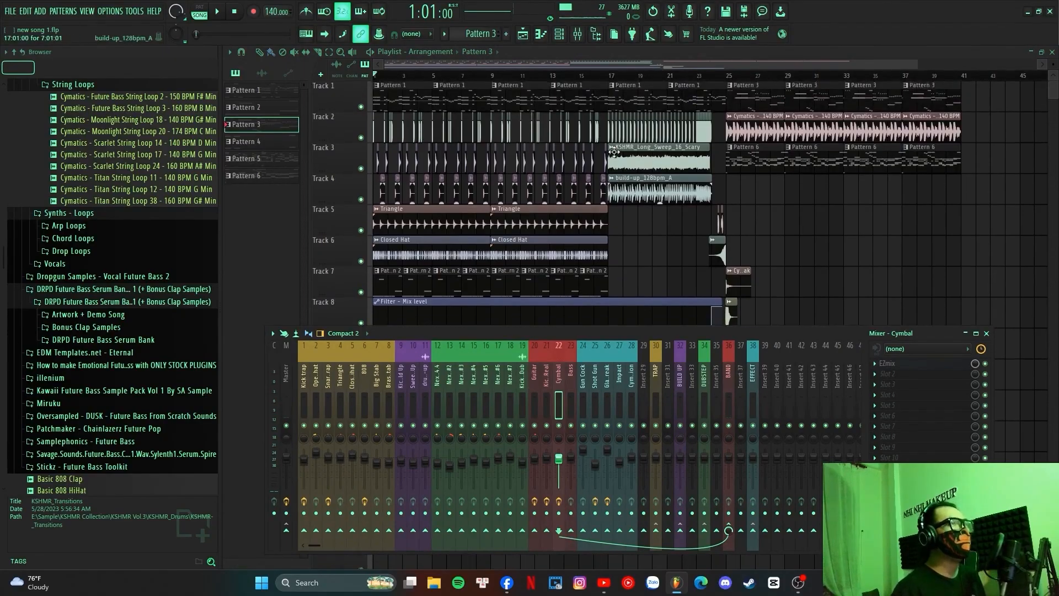